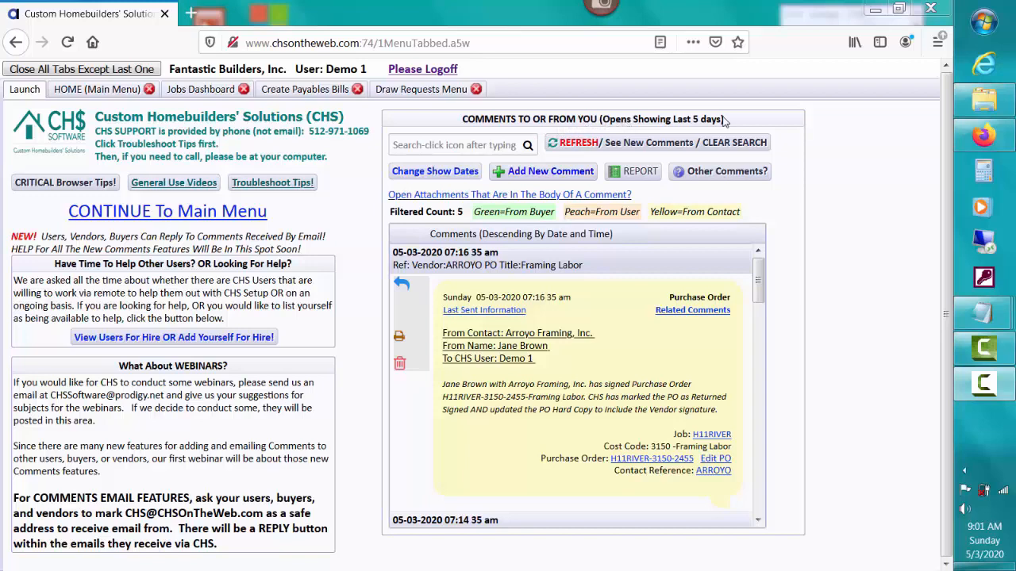
Step: Check the date range settings of the comments list and review the recent purchase order comments to and from Arroyo Framing
{"action": "left_click", "coordinate": [439, 176]}
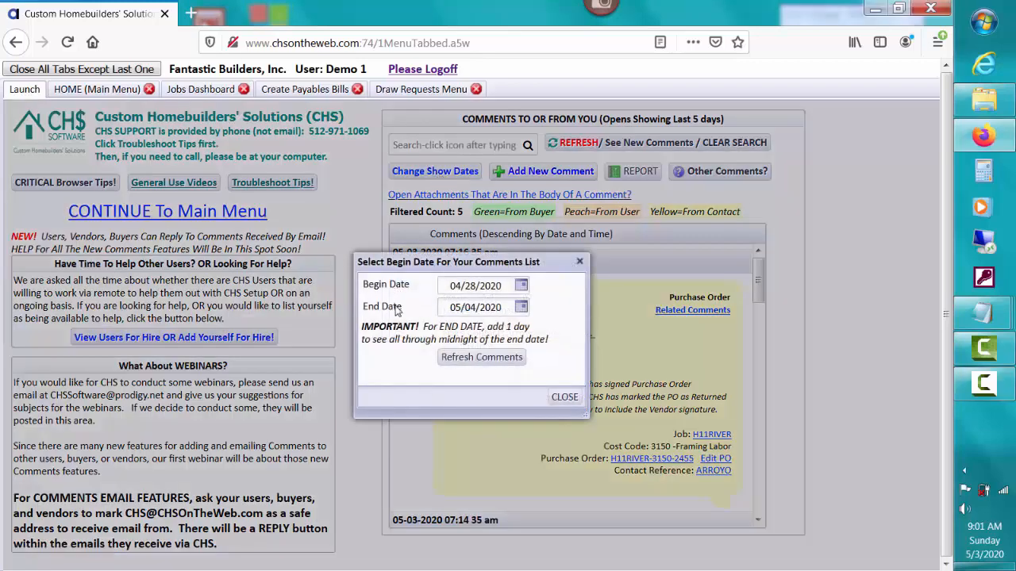
{"action": "left_click", "coordinate": [564, 398]}
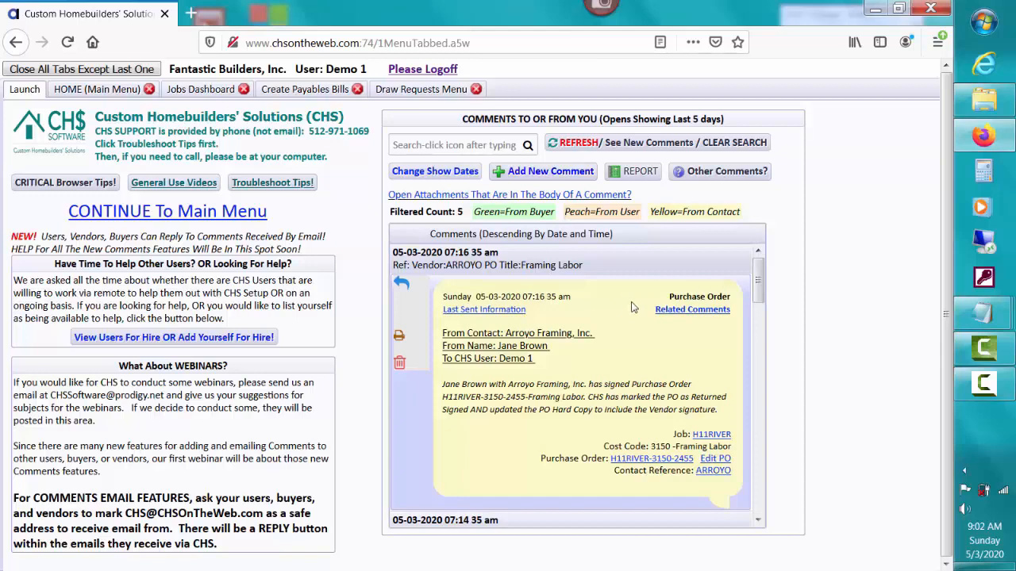
{"action": "left_click_drag", "start_coordinate": [757, 286], "coordinate": [765, 336]}
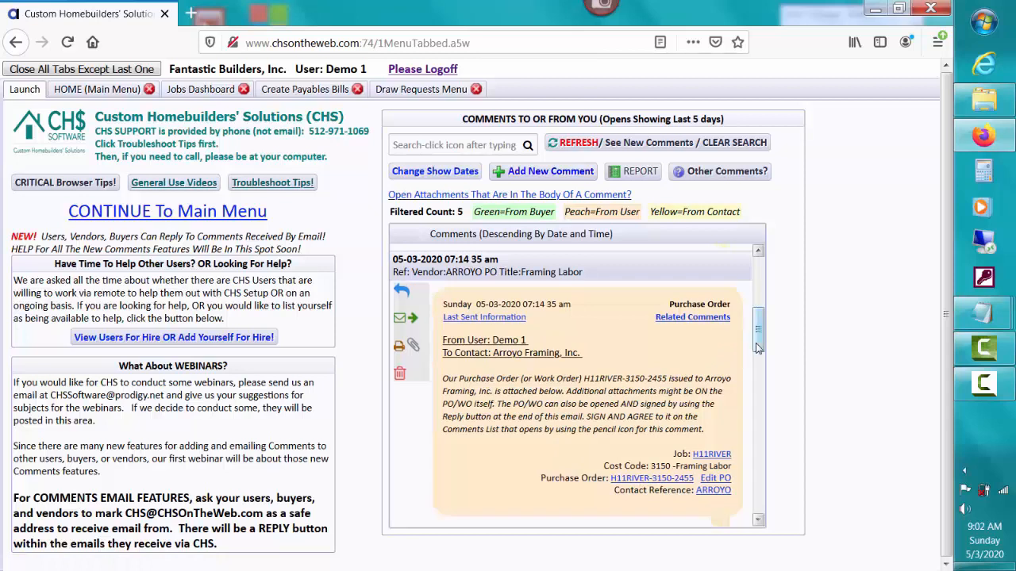
{"action": "left_click_drag", "start_coordinate": [760, 346], "coordinate": [760, 338]}
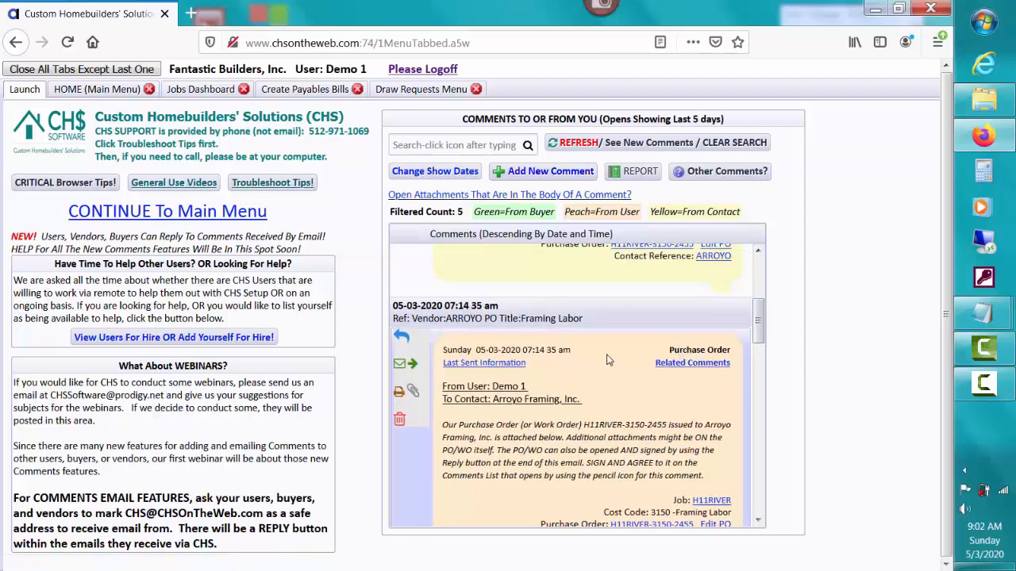
{"action": "left_click_drag", "start_coordinate": [757, 333], "coordinate": [760, 291]}
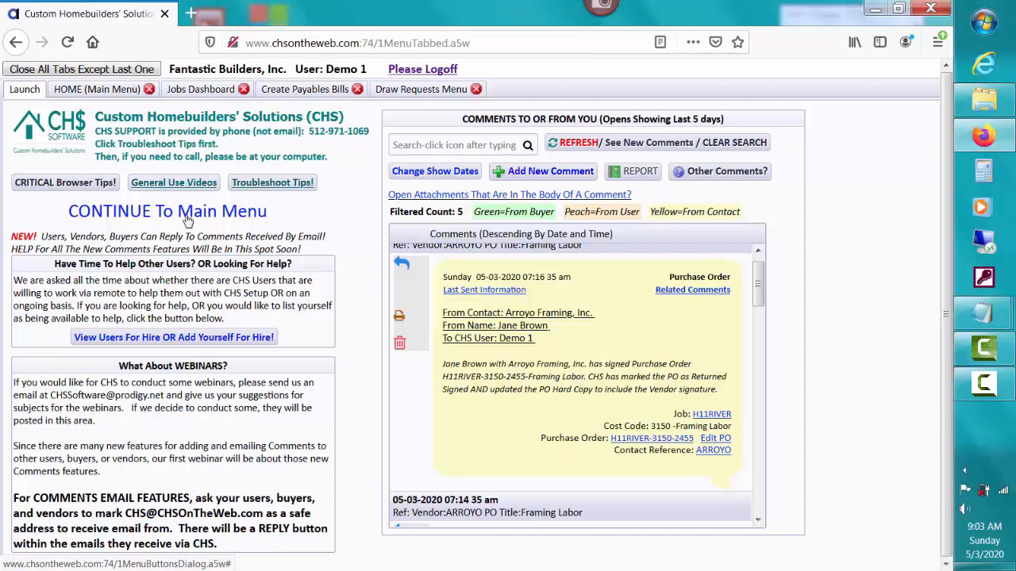
Step: Open Austin Star Roofing's $9,500.00 Roofing - Turnkey purchase order from the H11RIVER job's purchase orders only list
{"action": "left_click", "coordinate": [113, 93]}
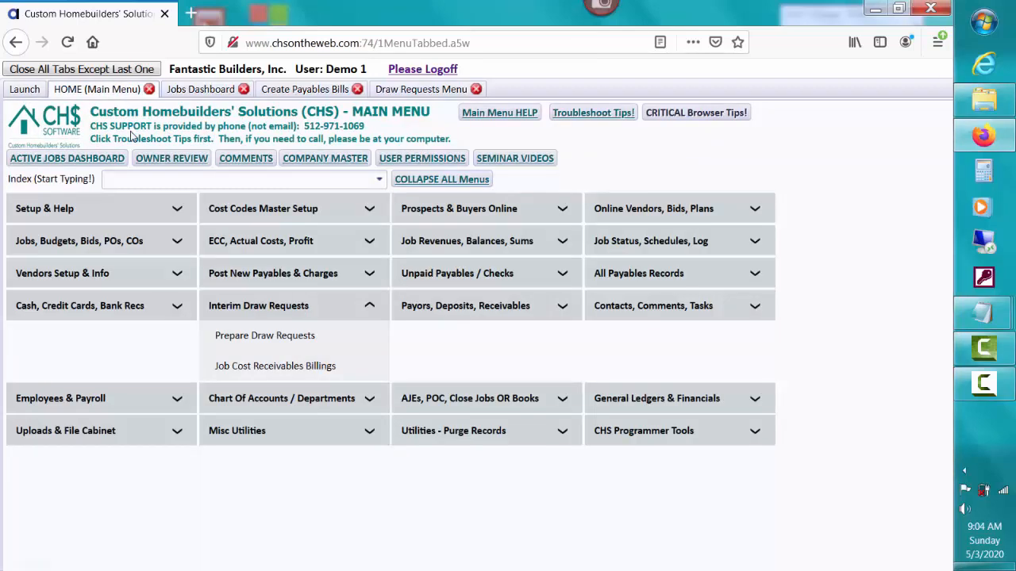
{"action": "left_click", "coordinate": [24, 90]}
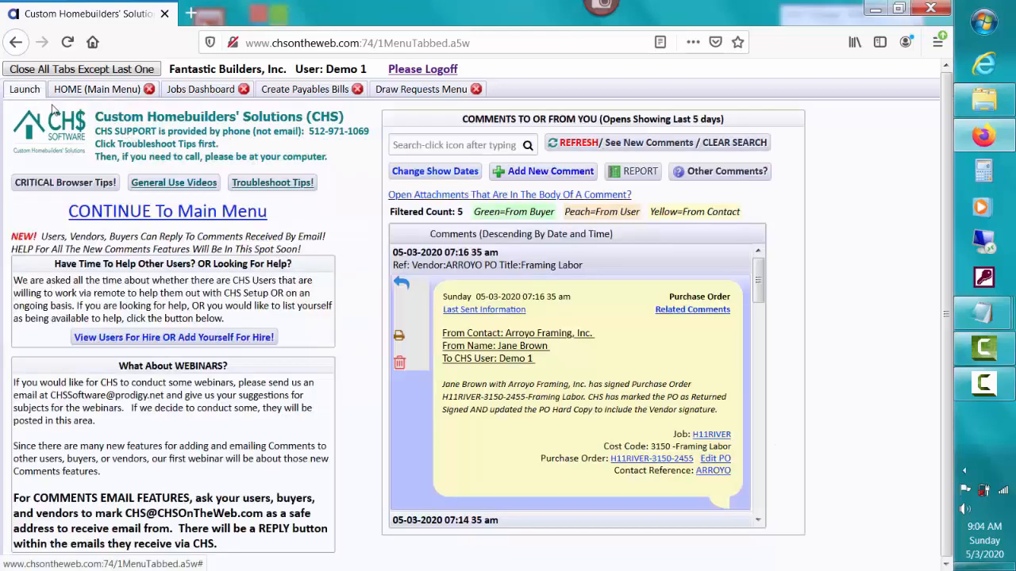
{"action": "left_click", "coordinate": [94, 91]}
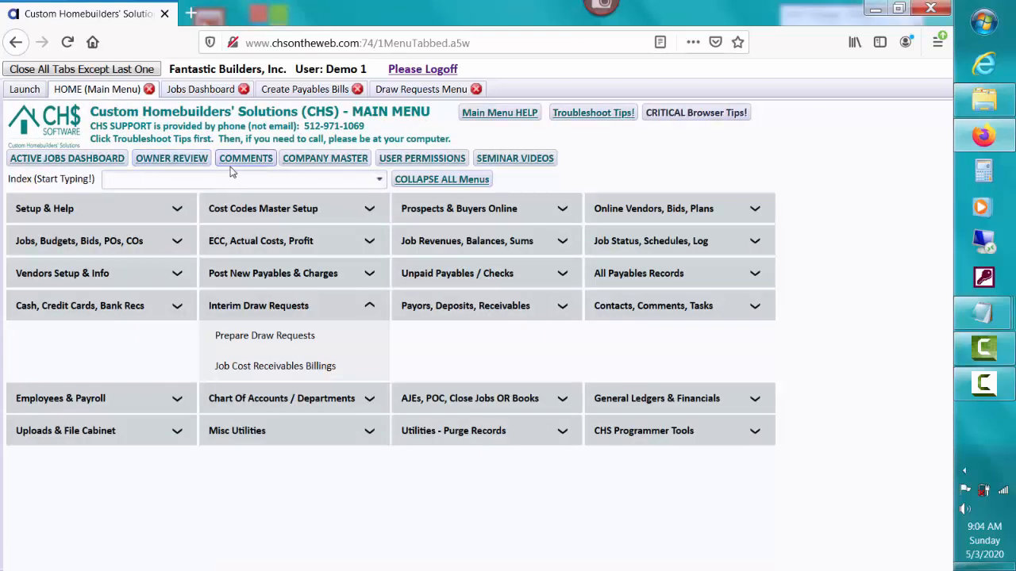
{"action": "left_click", "coordinate": [218, 91]}
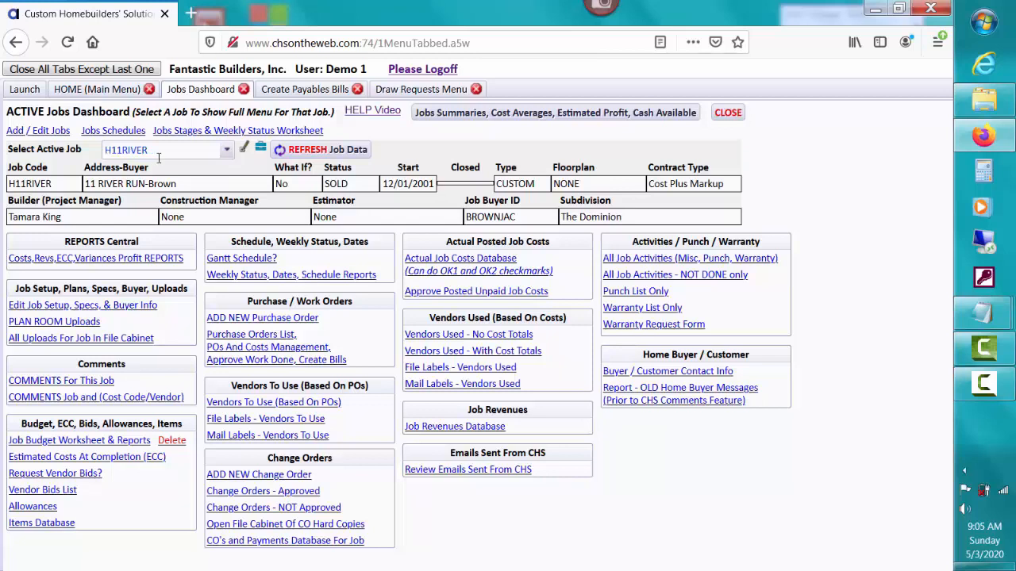
{"action": "left_click", "coordinate": [270, 340]}
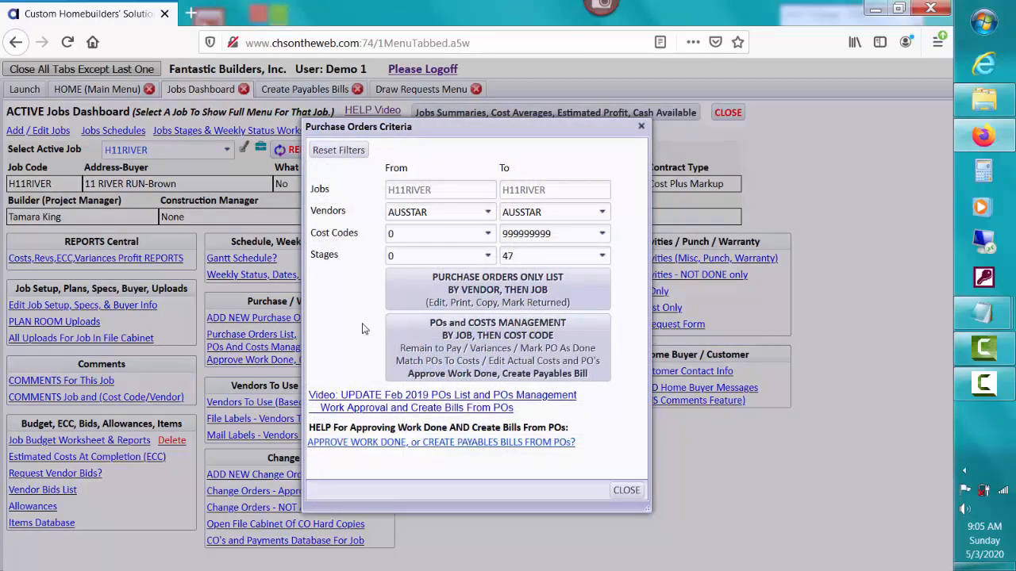
{"action": "left_click", "coordinate": [501, 300]}
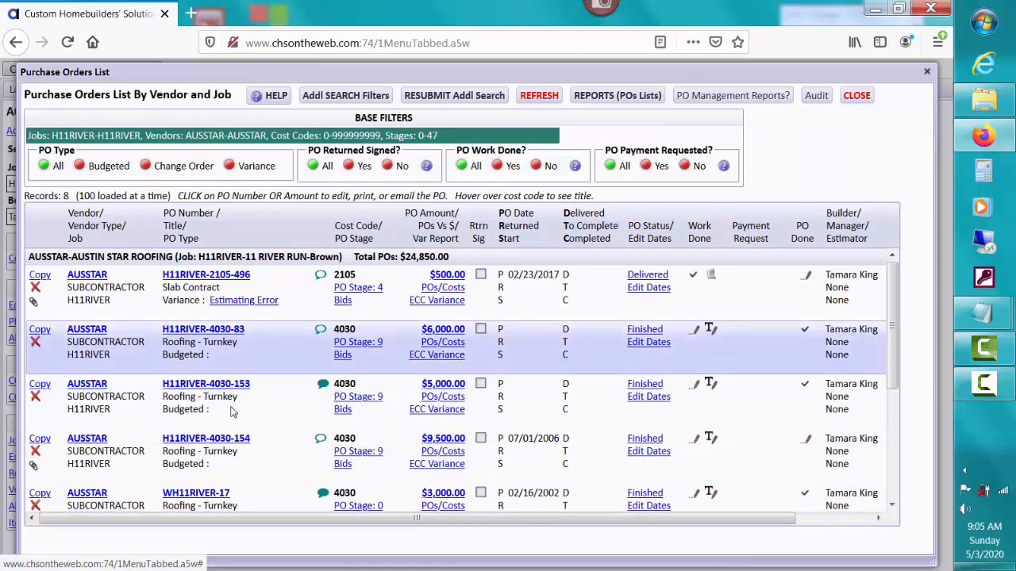
{"action": "left_click", "coordinate": [246, 442]}
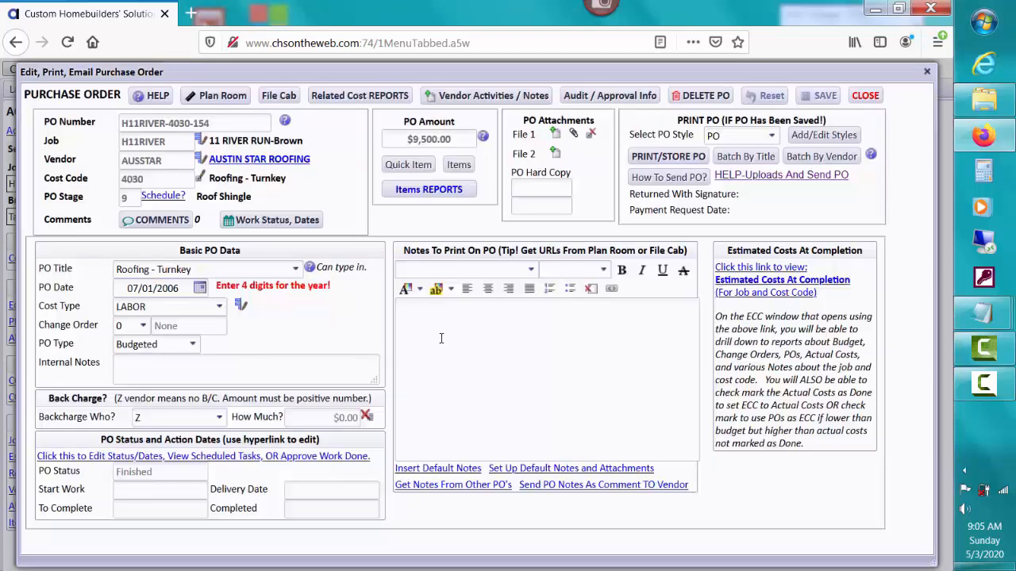
Step: View the AustinStarRoofingBid.pdf file attached to the purchase order and close it
{"action": "left_click", "coordinate": [575, 135]}
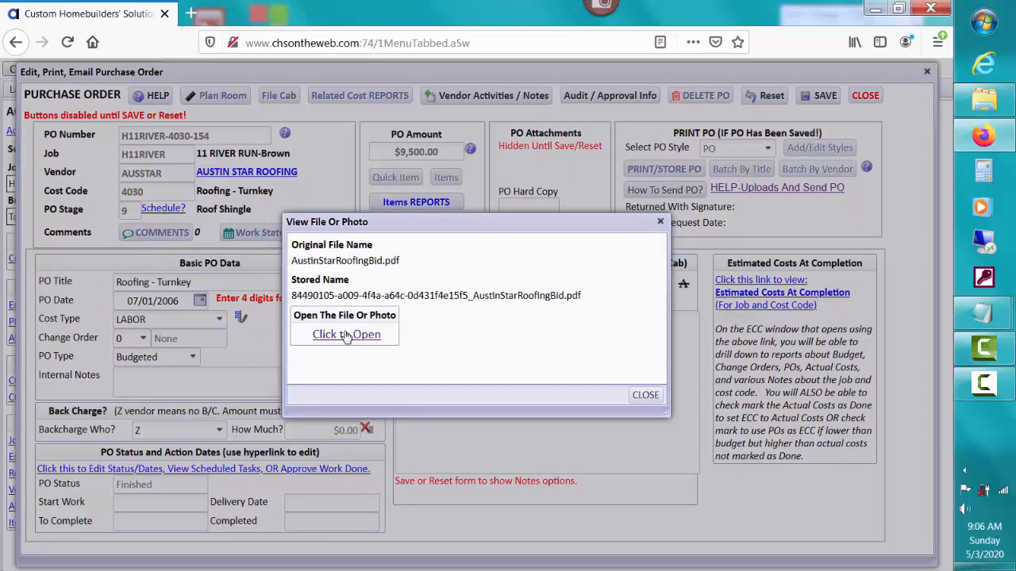
{"action": "left_click", "coordinate": [346, 334]}
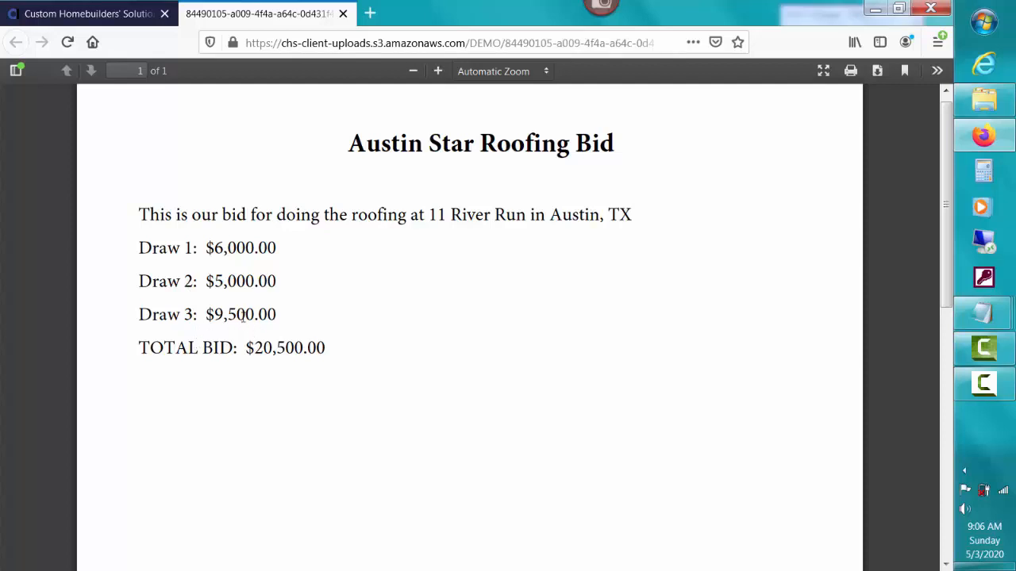
{"action": "left_click", "coordinate": [343, 15]}
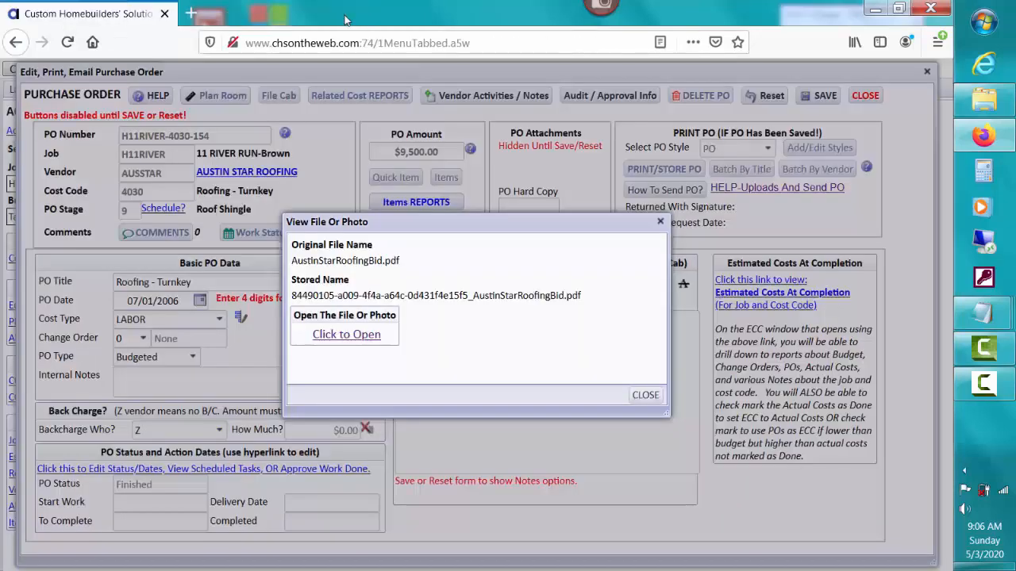
{"action": "left_click", "coordinate": [644, 396]}
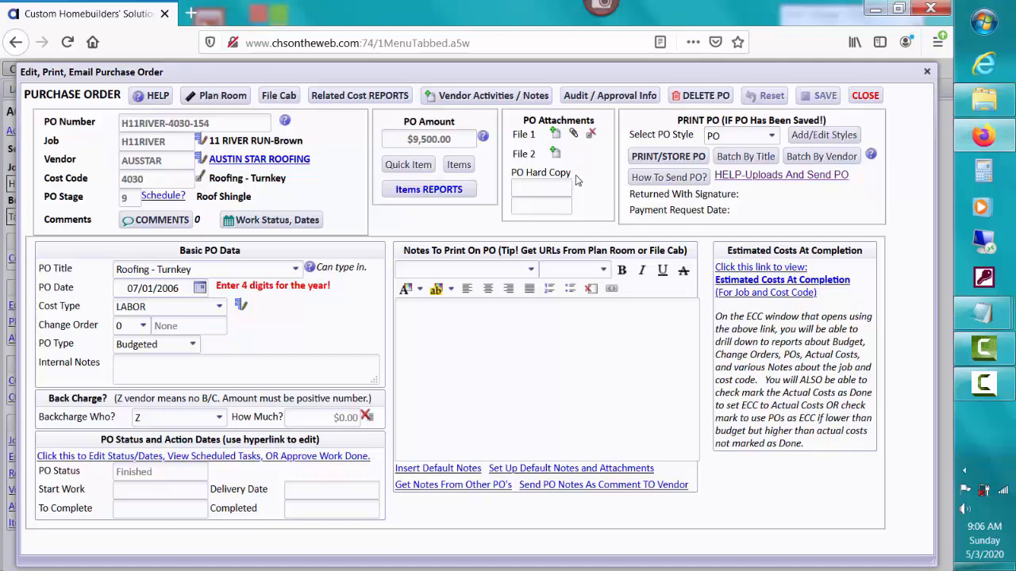
Step: Copy the small URL of the purchase order's attached Austin Star Roofing bid and close the file details
{"action": "left_click", "coordinate": [555, 135]}
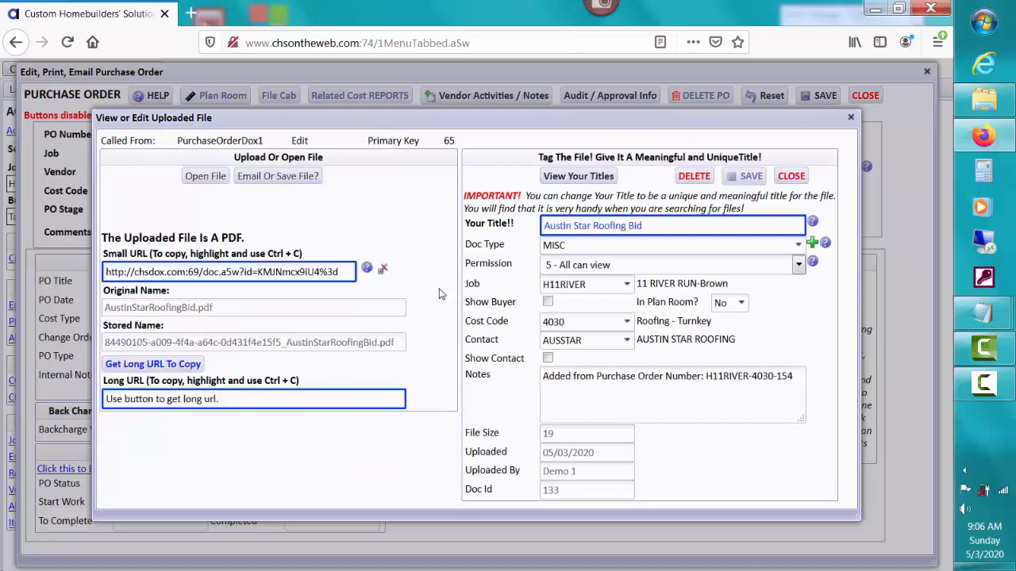
{"action": "left_click", "coordinate": [349, 272]}
{"action": "key", "text": "ctrl+c"}
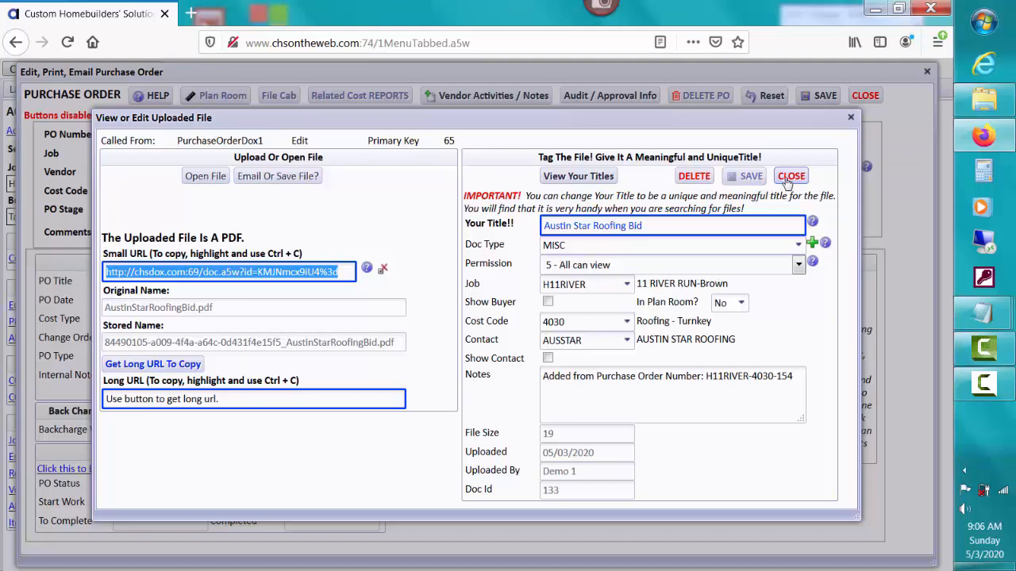
{"action": "left_click", "coordinate": [786, 179]}
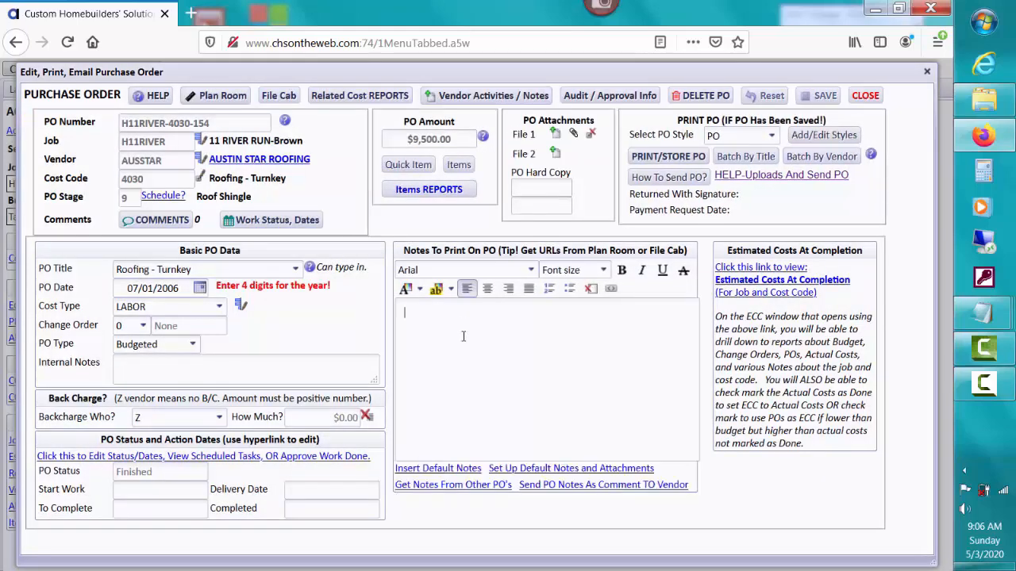
Step: Add the printed note "This is a PO for the 3rd draw for roofing as per the bid link below:" with the copied URL beneath it
{"action": "type", "text": "This"}
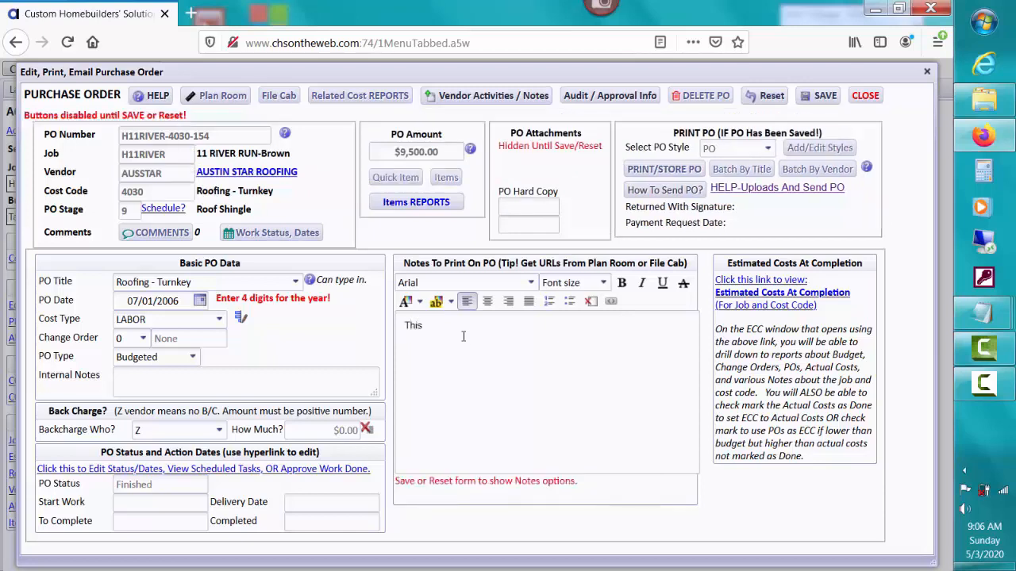
{"action": "type", "text": " is a Po fo"}
{"action": "type", "text": "O for the 3"}
{"action": "type", "text": "rd draw fo"}
{"action": "type", "text": "r roofing"}
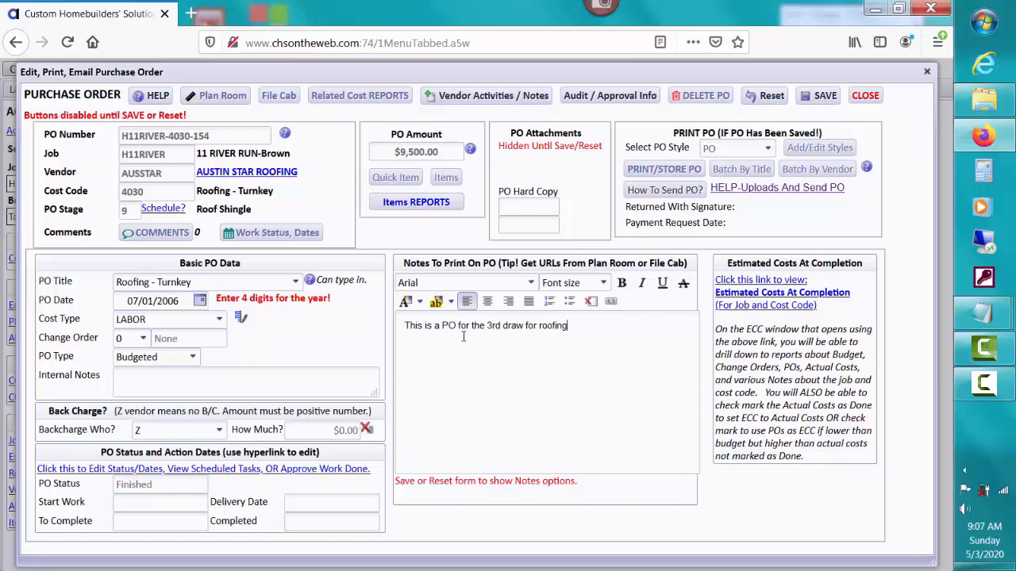
{"action": "type", "text": " as per the bid link belo"}
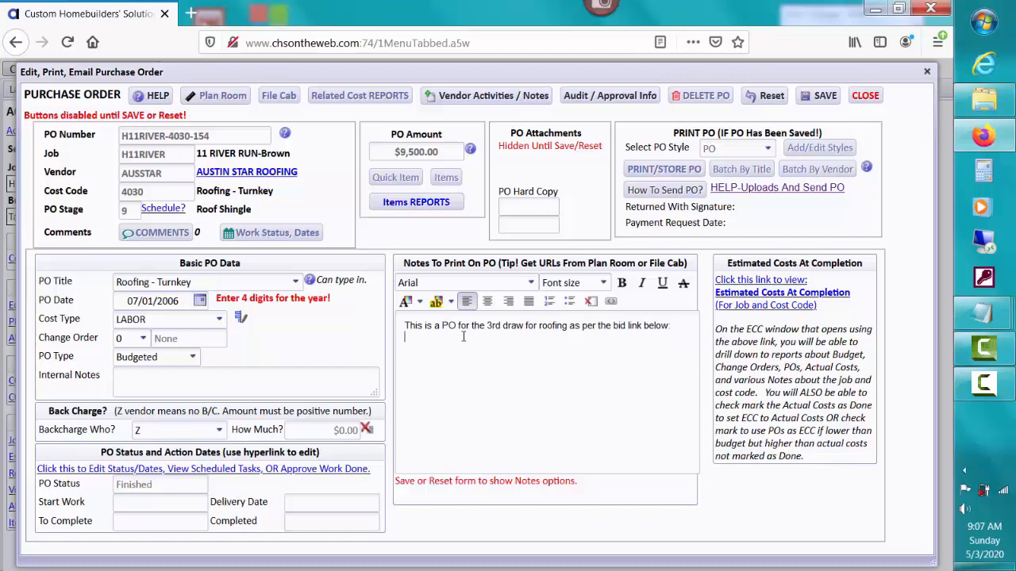
{"action": "type", "text": "w:"}
{"action": "key", "text": "Return"}
{"action": "key", "text": "ctrl+v"}
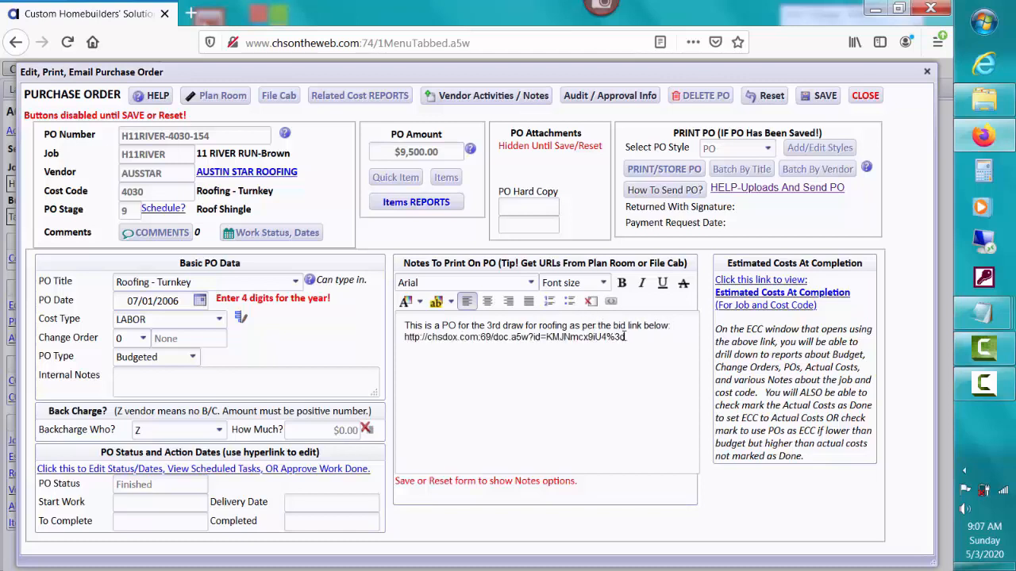
Step: Color the bid URL in the purchase order notes blue and save the purchase order
{"action": "left_click_drag", "start_coordinate": [627, 337], "coordinate": [397, 341]}
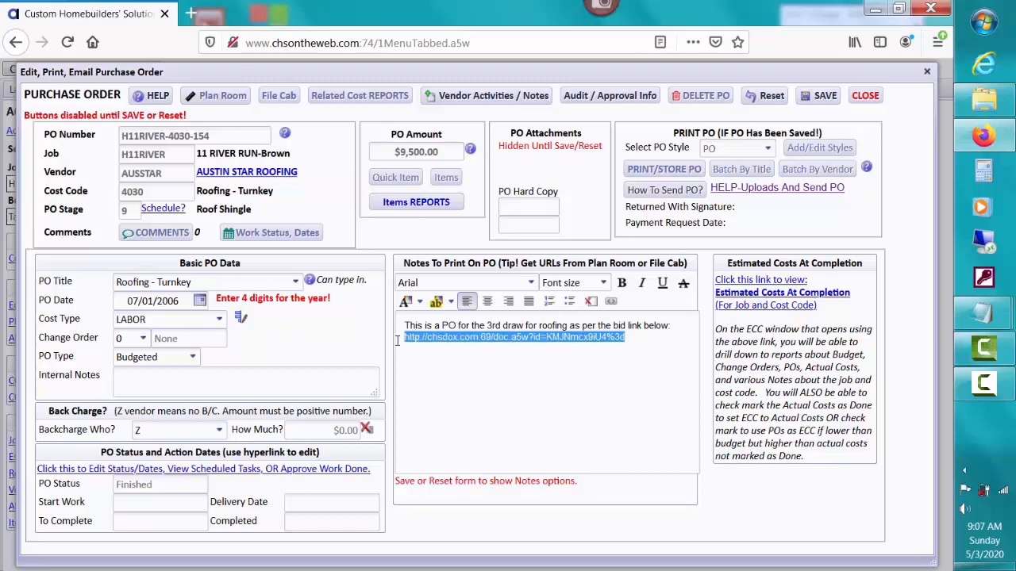
{"action": "left_click", "coordinate": [405, 302]}
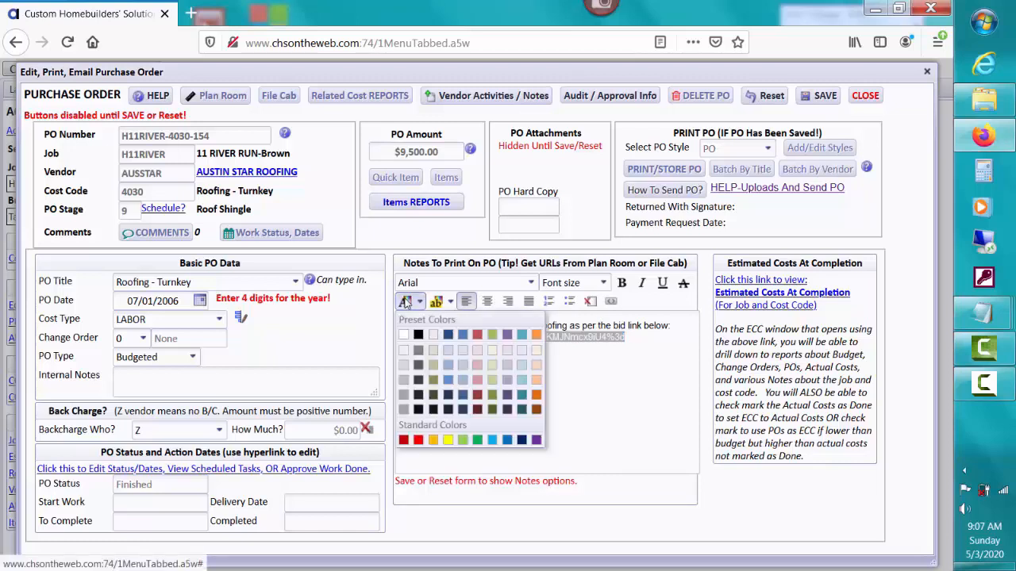
{"action": "left_click", "coordinate": [506, 442]}
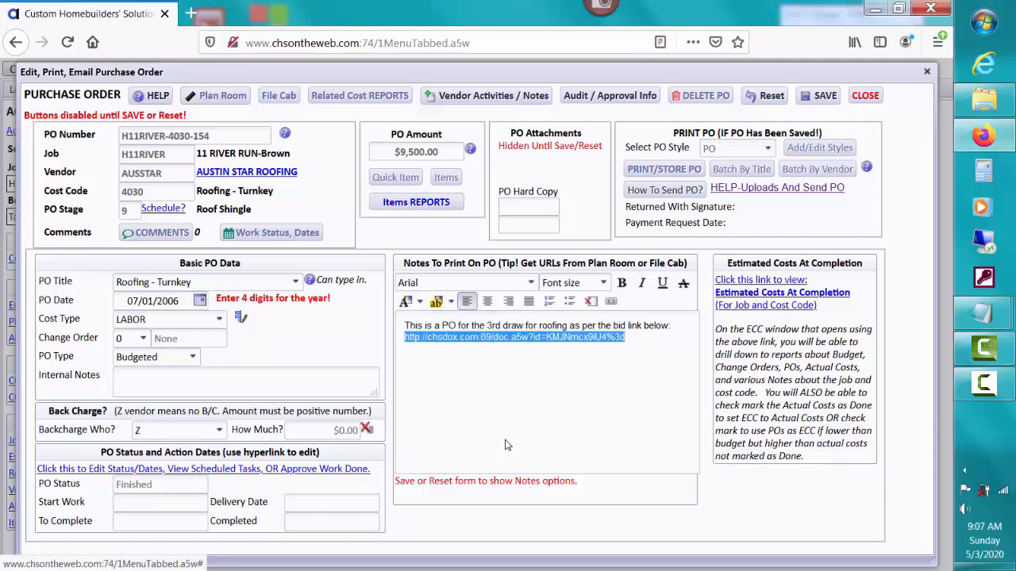
{"action": "left_click", "coordinate": [820, 102]}
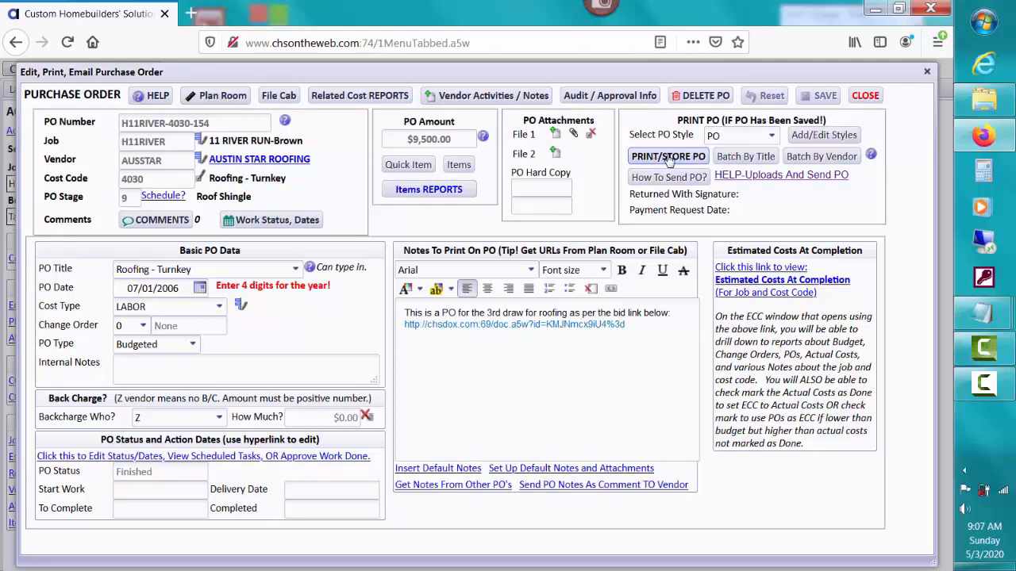
Step: Generate the purchase order PDF with its first attachment, store it as a hard copy, and set its small URL
{"action": "left_click", "coordinate": [670, 158]}
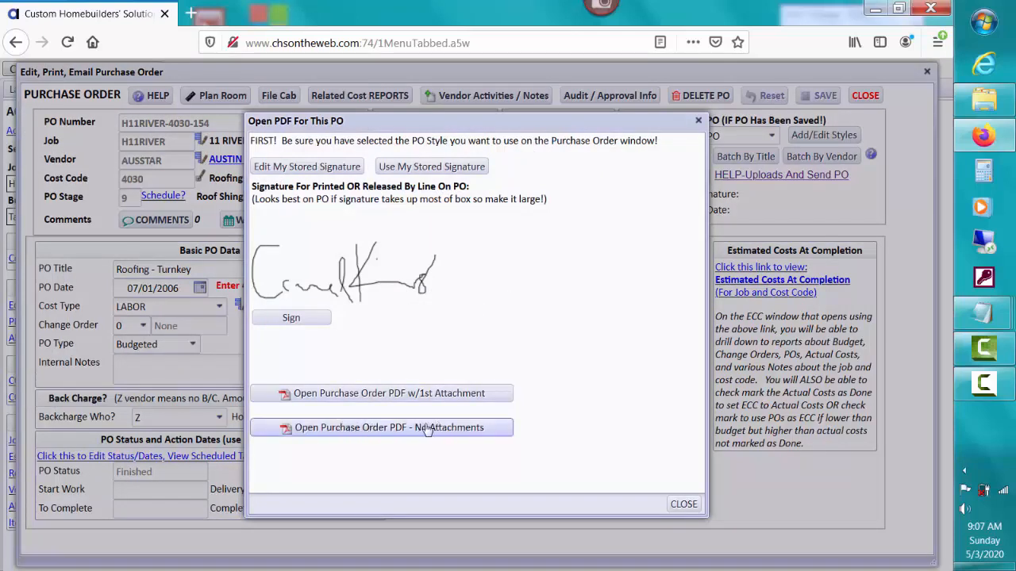
{"action": "left_click", "coordinate": [356, 394]}
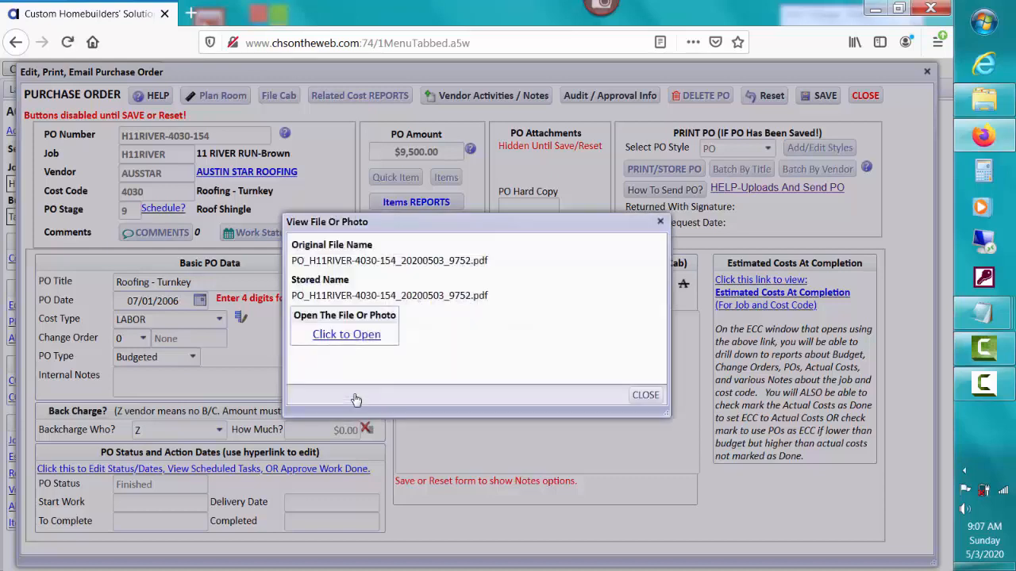
{"action": "left_click", "coordinate": [643, 394]}
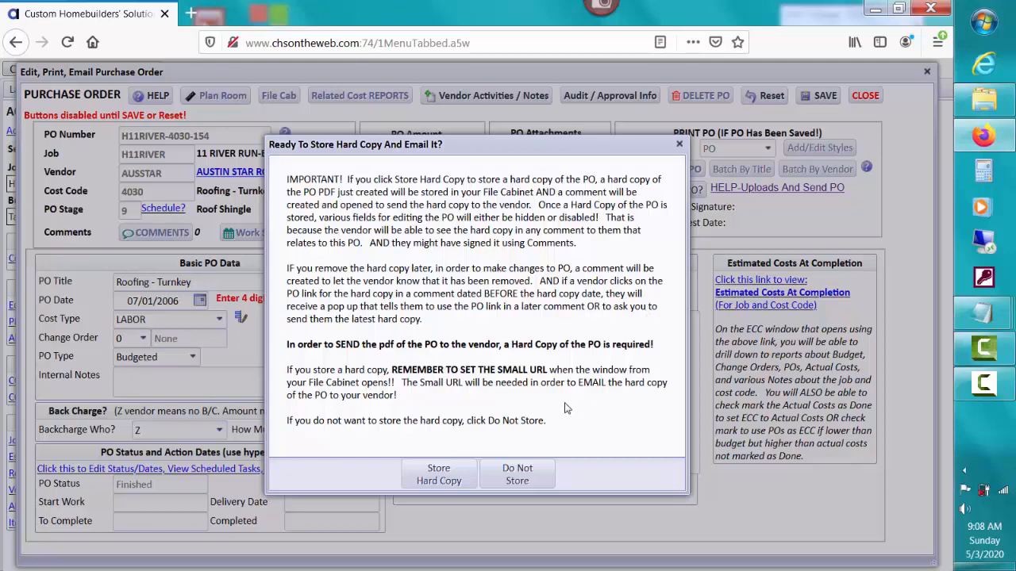
{"action": "left_click", "coordinate": [438, 474]}
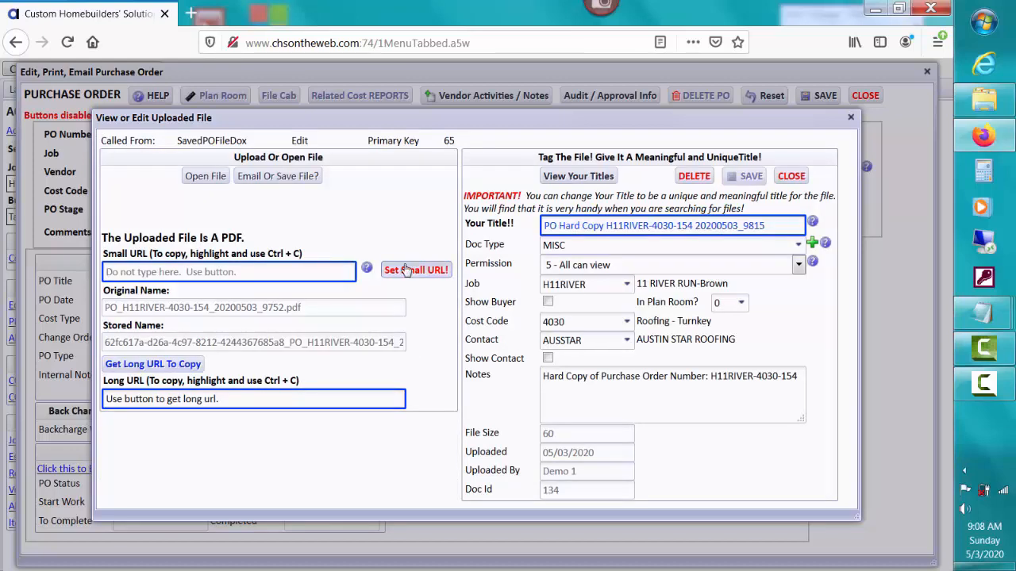
{"action": "left_click", "coordinate": [407, 271]}
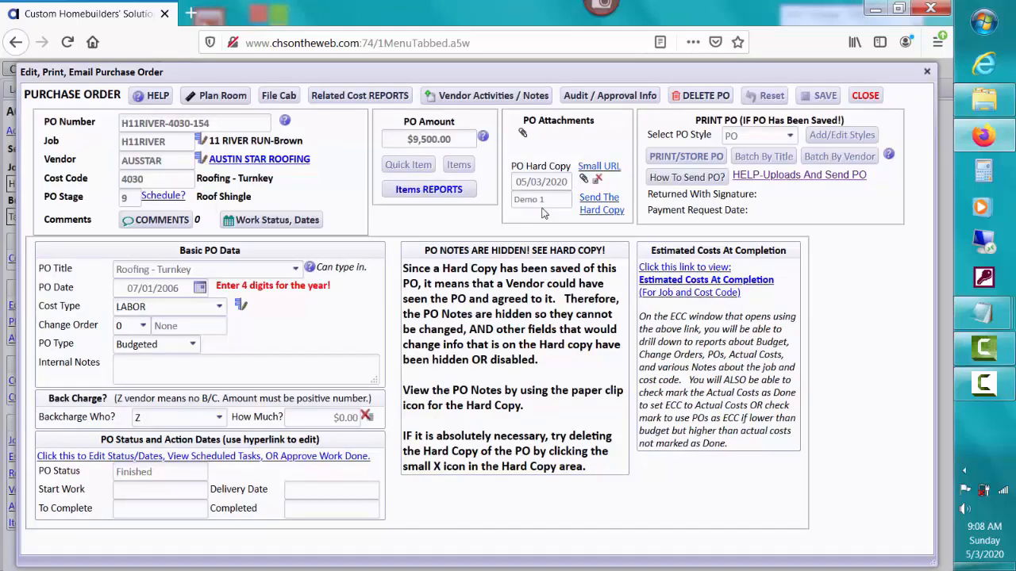
Step: Open the stored purchase order hard copy and examine its notes and attachment link
{"action": "left_click", "coordinate": [584, 180]}
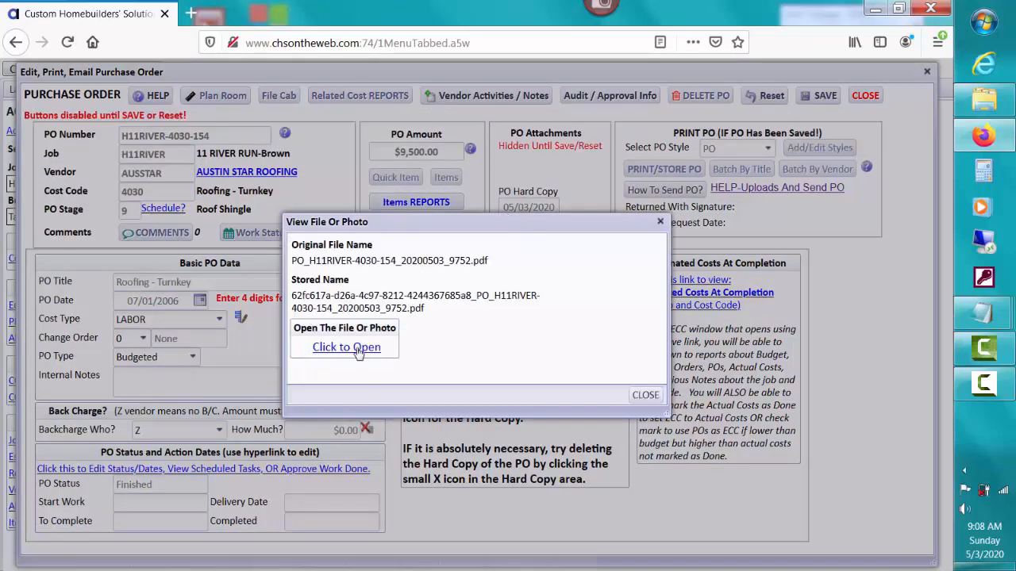
{"action": "left_click", "coordinate": [356, 349]}
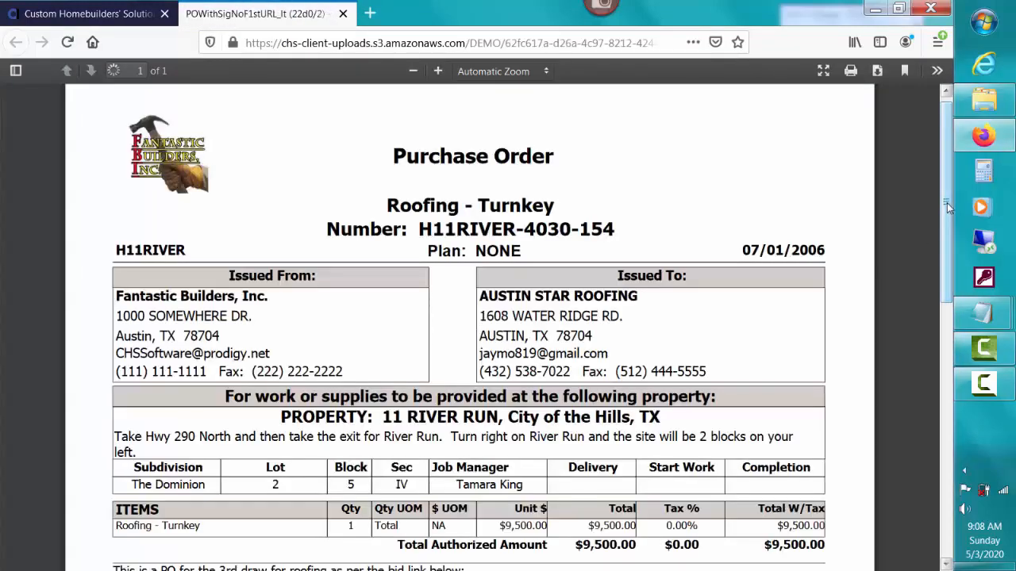
{"action": "left_click_drag", "start_coordinate": [947, 202], "coordinate": [949, 303]}
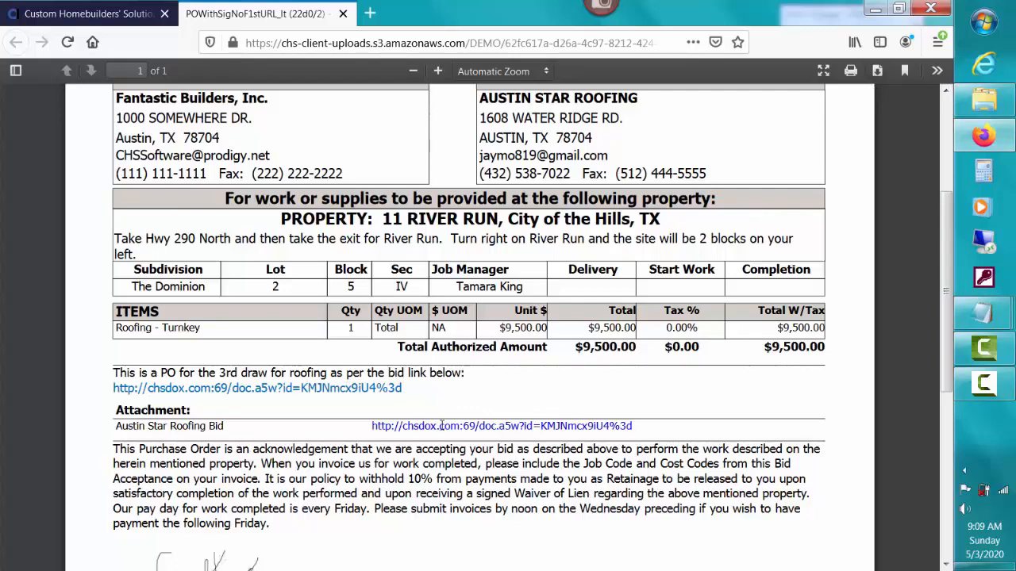
Step: Close the hard copy and email it to the Austin Star Roofing contact as a purchase order comment with the default message
{"action": "key", "text": "ctrl+w"}
{"action": "scroll", "coordinate": [607, 262], "scroll_direction": "down", "scroll_amount": 1}
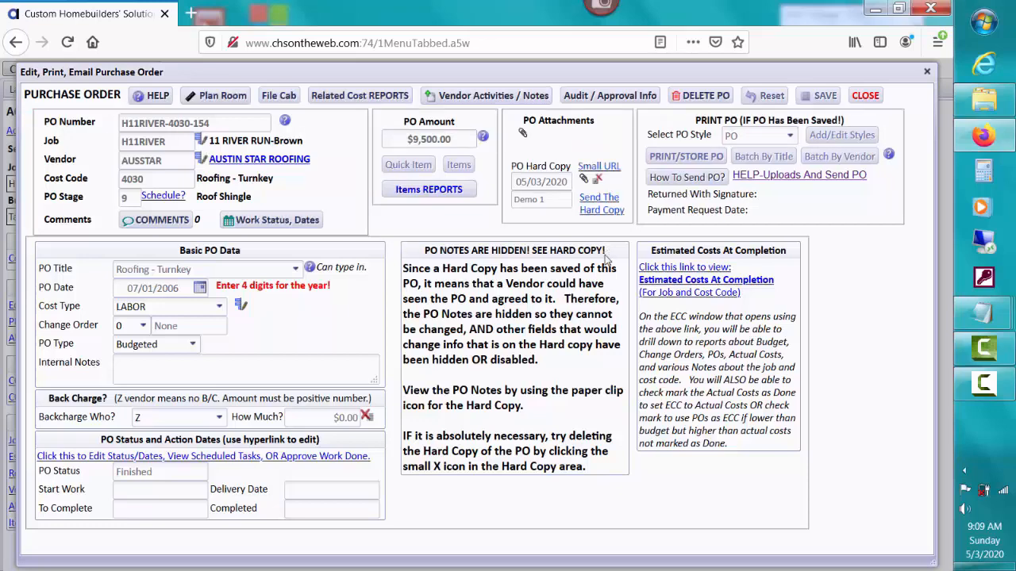
{"action": "left_click", "coordinate": [601, 209]}
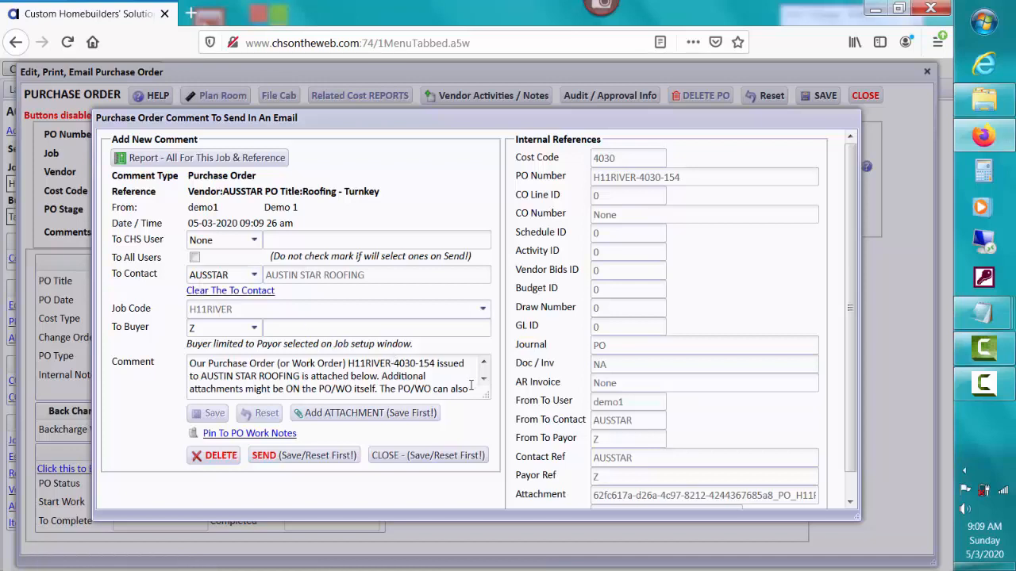
{"action": "left_click_drag", "start_coordinate": [484, 394], "coordinate": [498, 439]}
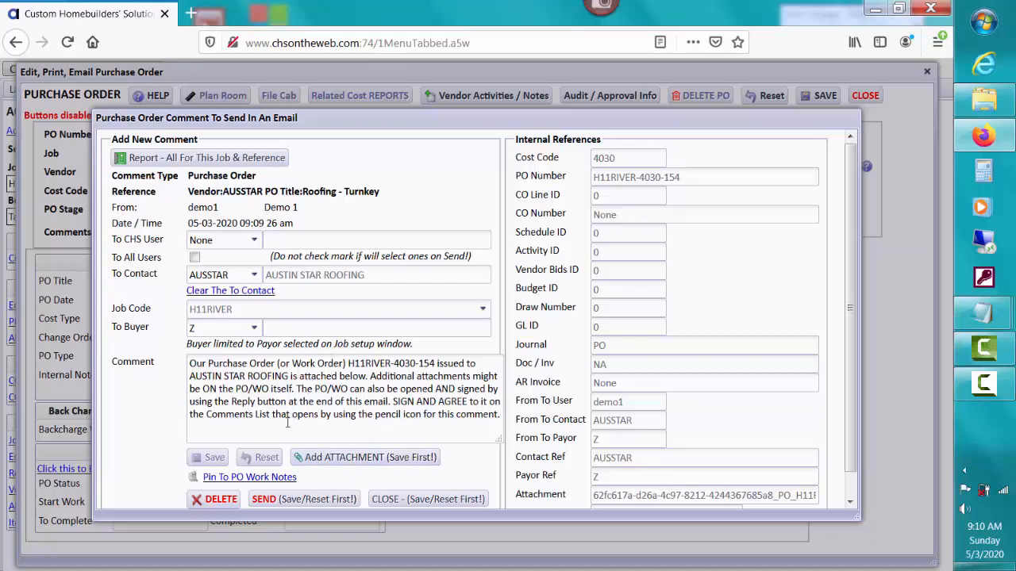
{"action": "left_click", "coordinate": [317, 499]}
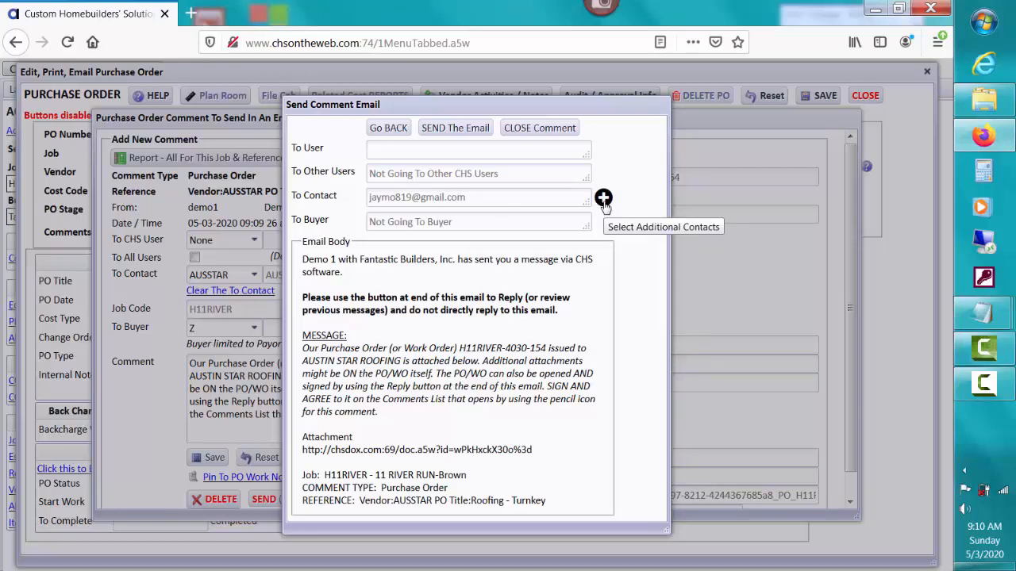
{"action": "left_click", "coordinate": [468, 129]}
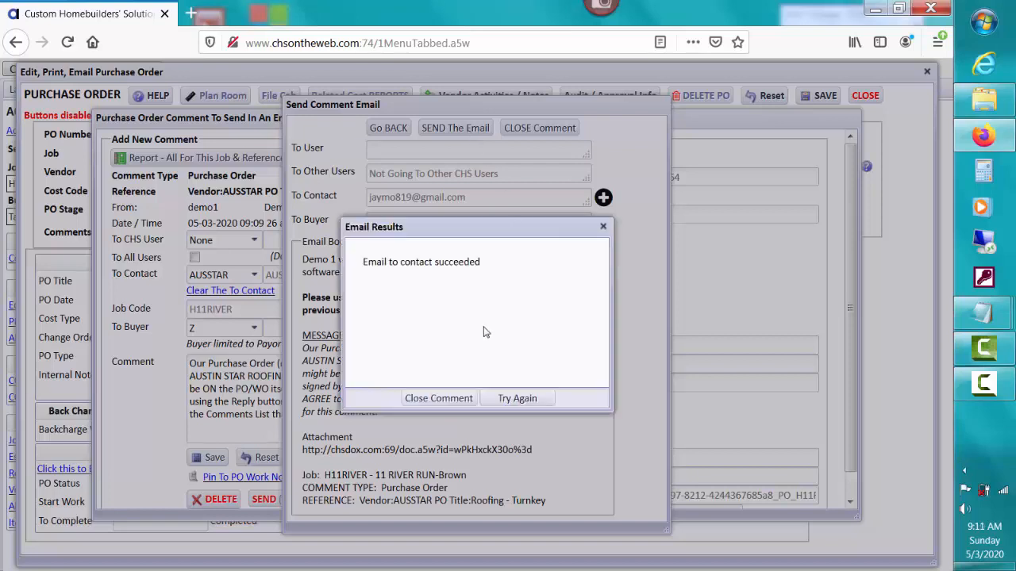
{"action": "left_click", "coordinate": [439, 399]}
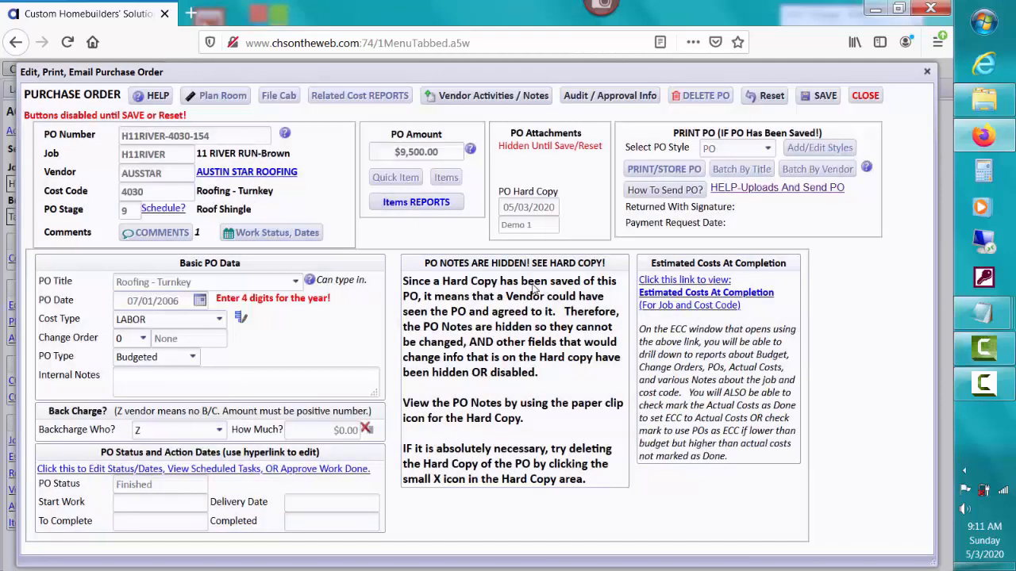
Step: Review the purchase order's sent comment, its last sent information, and the available comment lists
{"action": "left_click", "coordinate": [158, 221]}
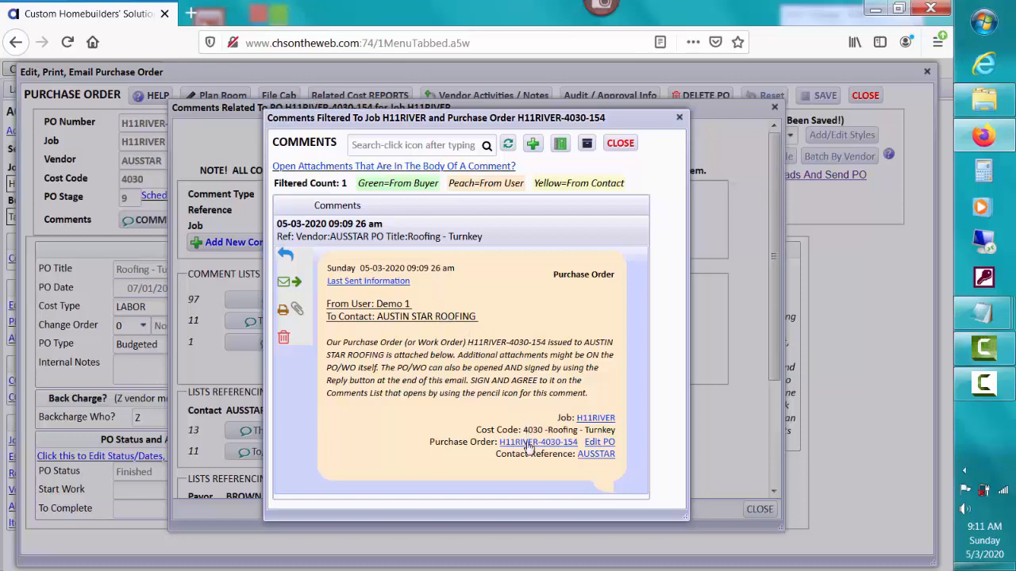
{"action": "left_click", "coordinate": [402, 287]}
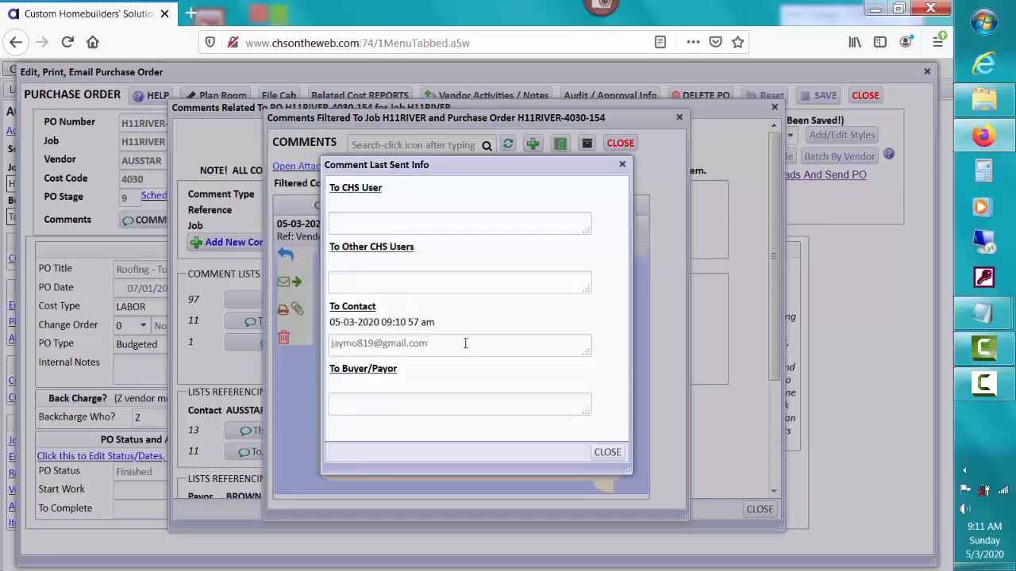
{"action": "left_click", "coordinate": [608, 452]}
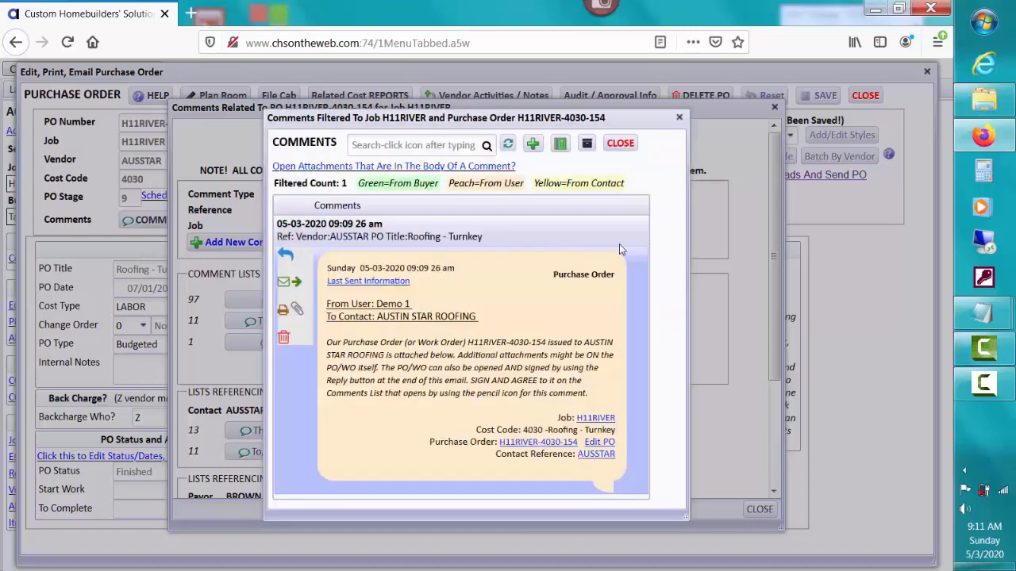
{"action": "left_click", "coordinate": [632, 142]}
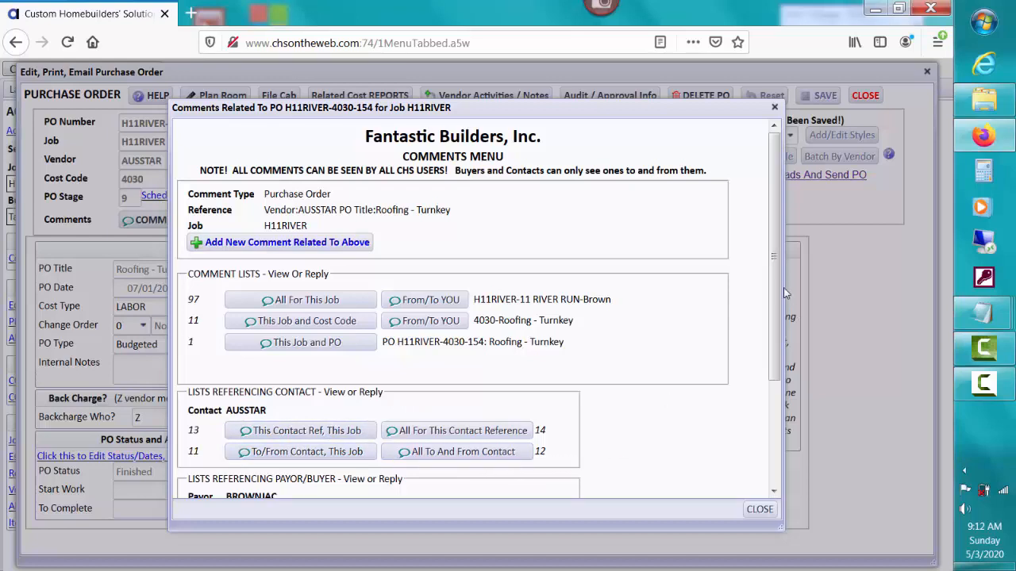
{"action": "left_click_drag", "start_coordinate": [784, 294], "coordinate": [786, 387]}
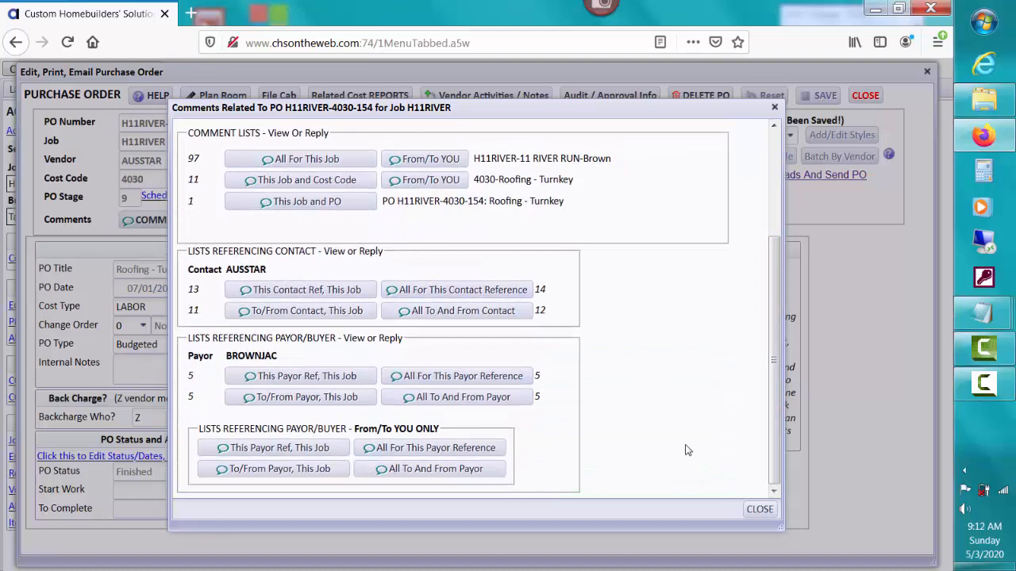
{"action": "left_click", "coordinate": [759, 509]}
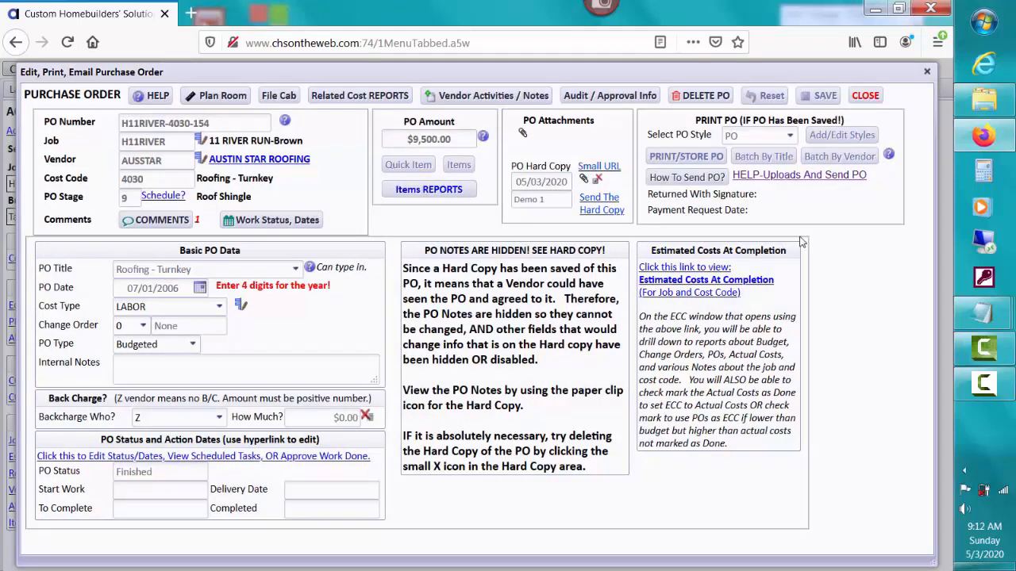
Step: Leave the purchase order windows and start a new job-related payables bill for vendor AUSSTAR
{"action": "left_click", "coordinate": [864, 96]}
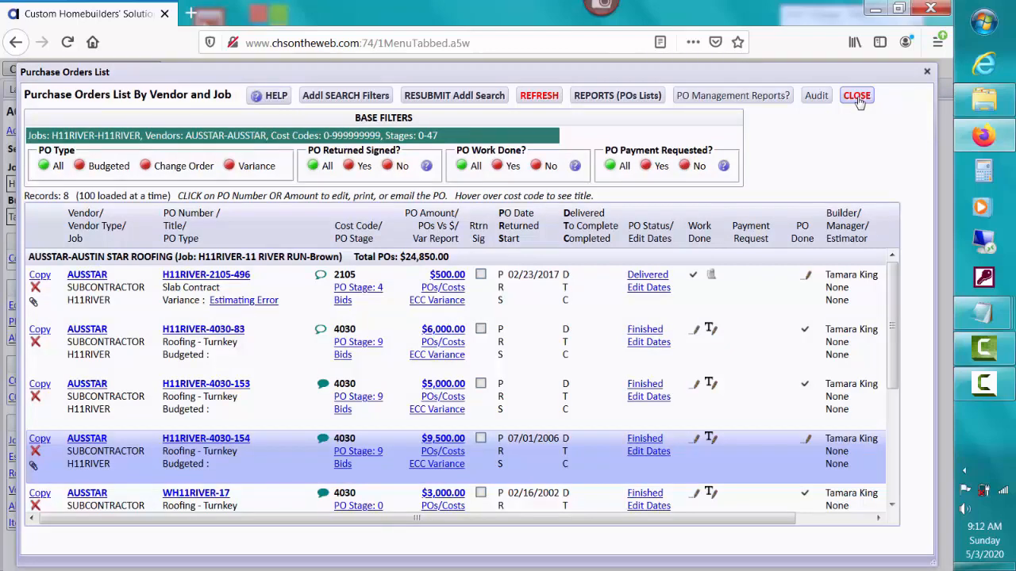
{"action": "left_click", "coordinate": [857, 96]}
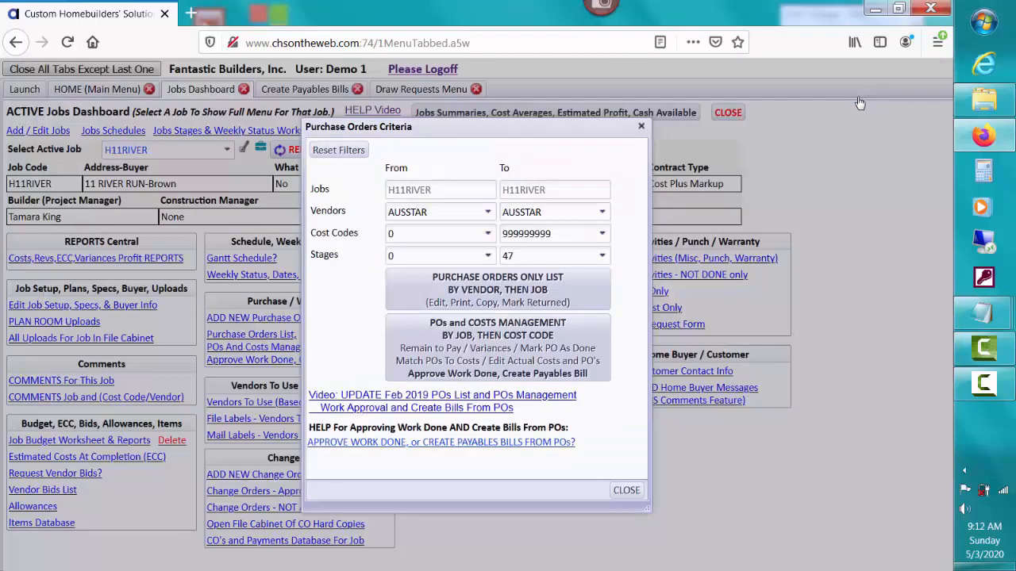
{"action": "left_click", "coordinate": [623, 489]}
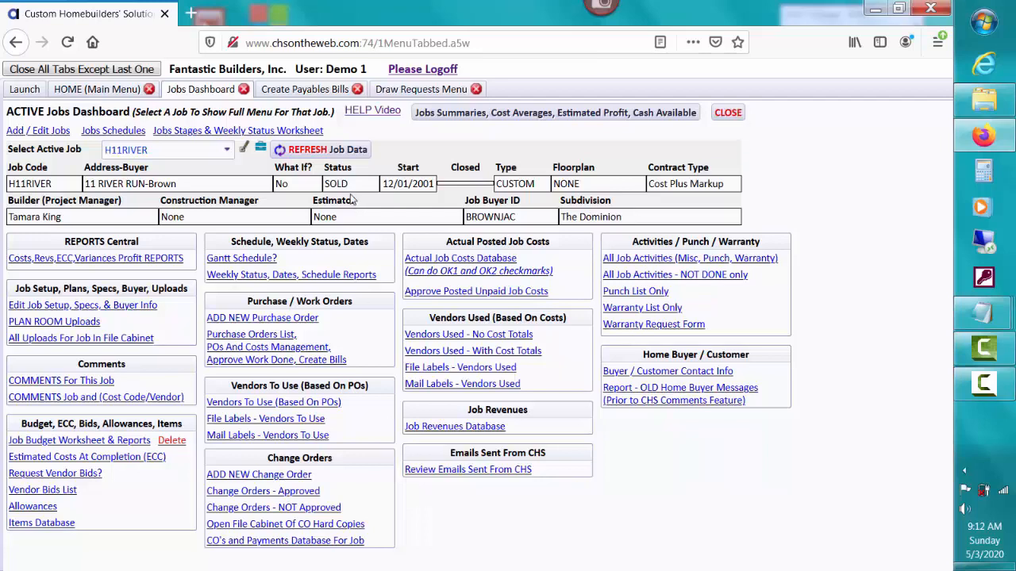
{"action": "left_click", "coordinate": [308, 90]}
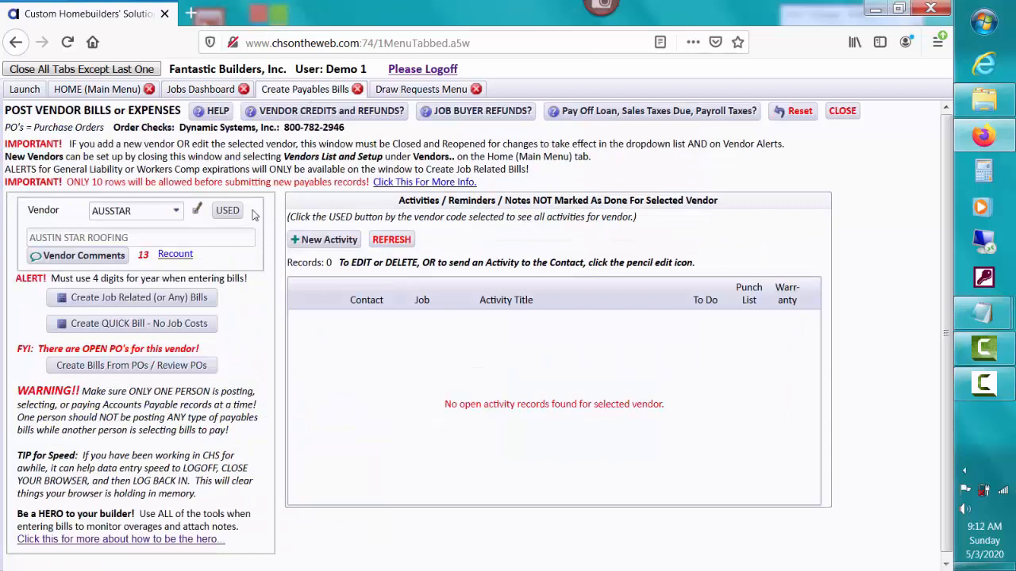
{"action": "left_click", "coordinate": [168, 300]}
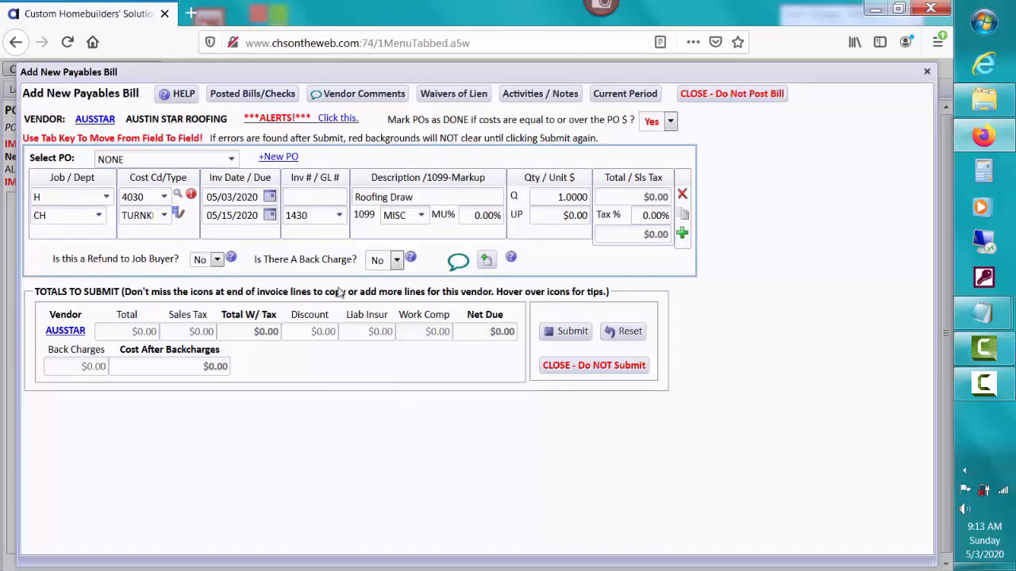
Step: Select the 9500 Roofing - Turnkey purchase order for the bill and enter PO plus its last three digits as the invoice number
{"action": "left_click", "coordinate": [231, 161]}
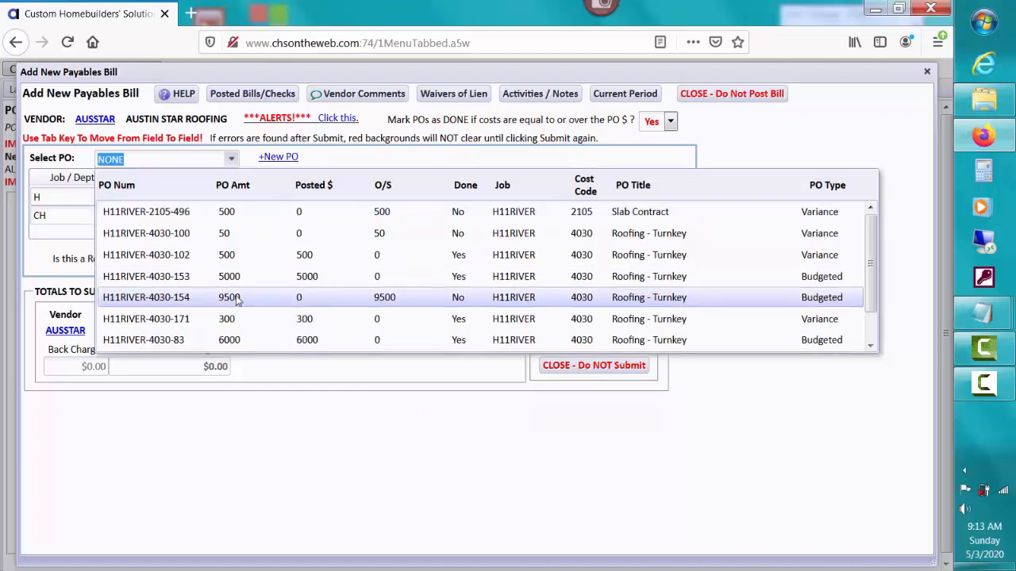
{"action": "left_click", "coordinate": [432, 299]}
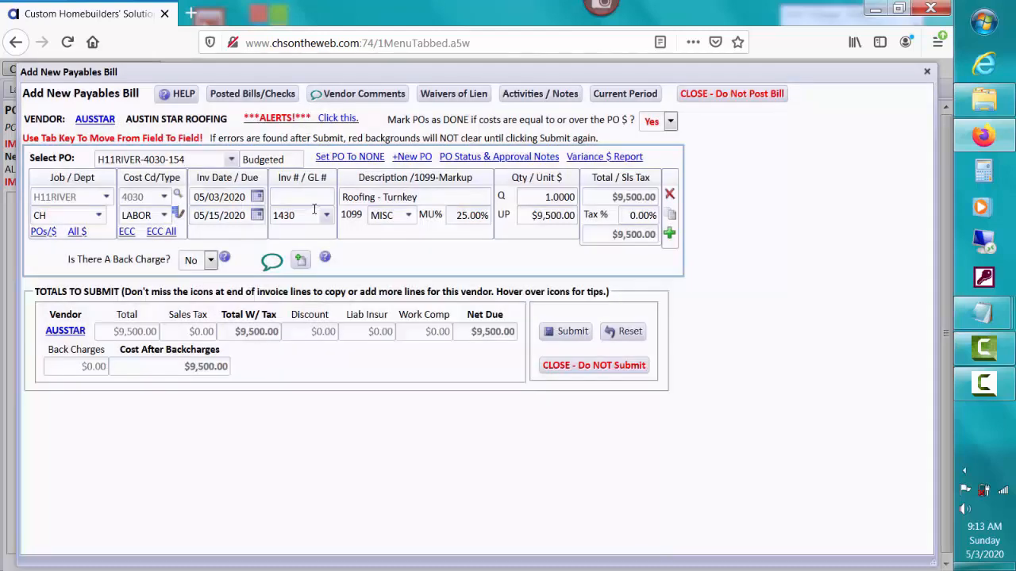
{"action": "left_click", "coordinate": [311, 200]}
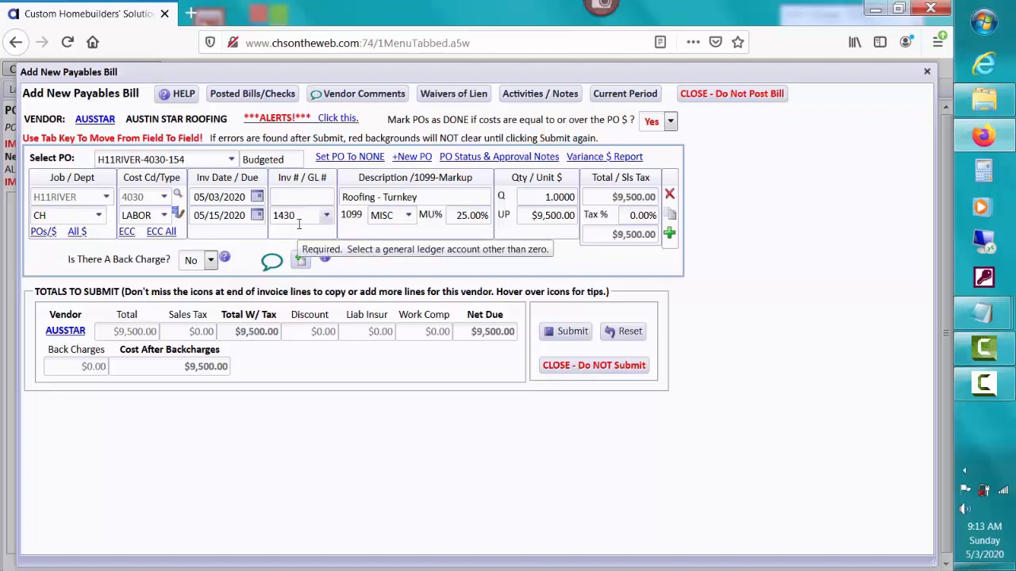
{"action": "type", "text": "PO 154"}
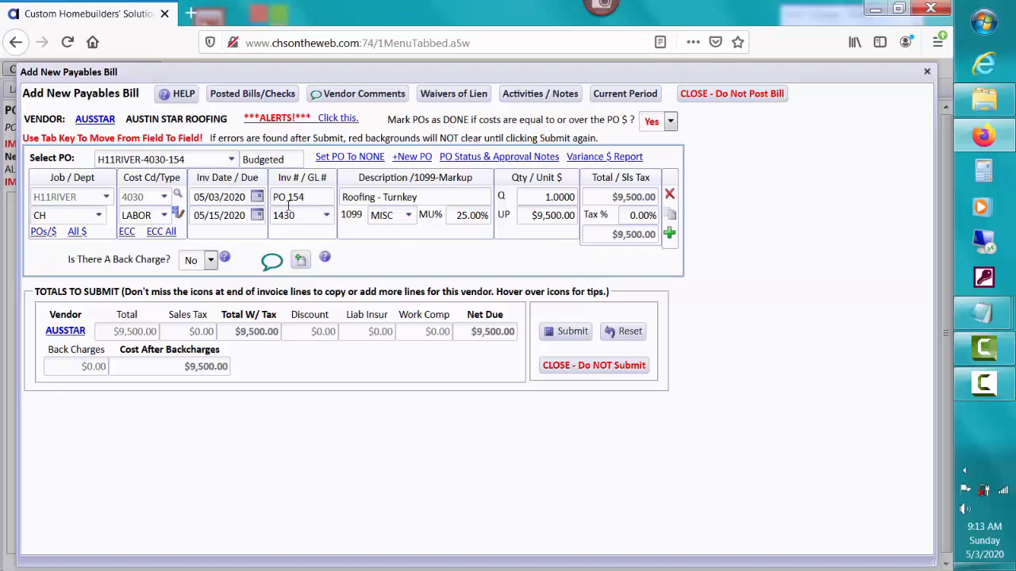
{"action": "key", "text": "Tab"}
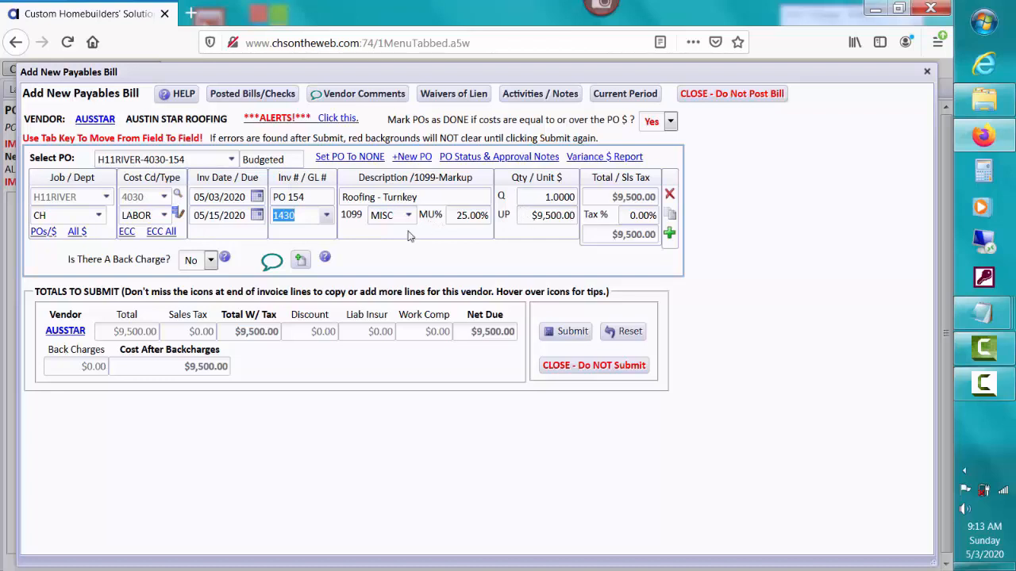
Step: Upload AustinStarRoofingBill.pdf as the payables bill's attachment and set its small URL
{"action": "left_click", "coordinate": [303, 263]}
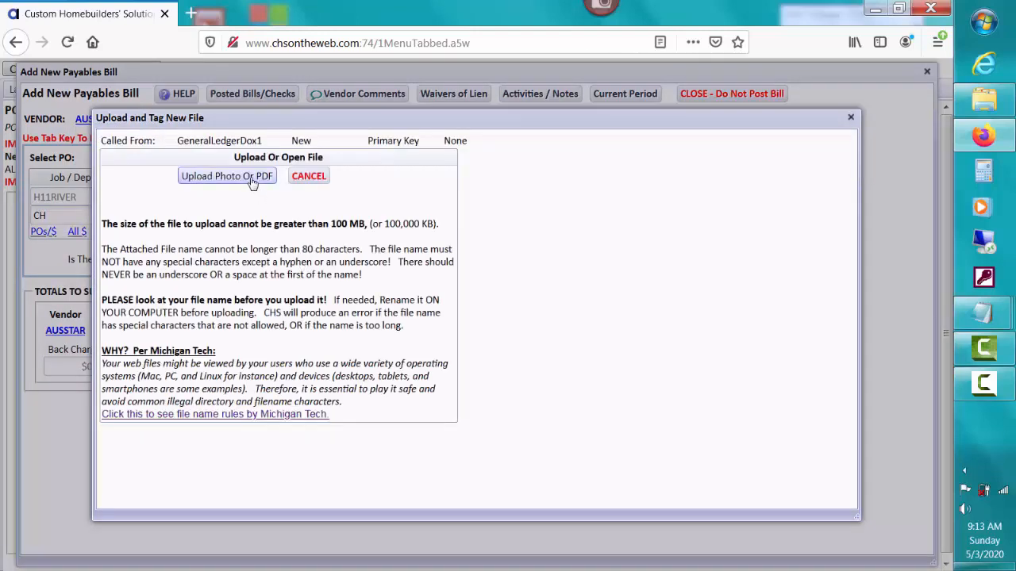
{"action": "left_click", "coordinate": [252, 181]}
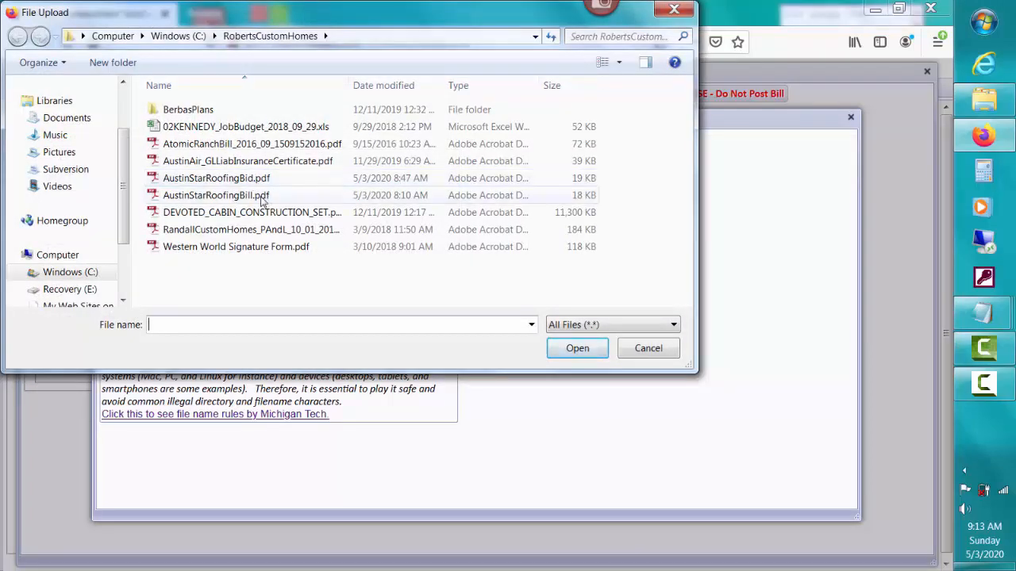
{"action": "left_click", "coordinate": [262, 200]}
{"action": "double_click", "coordinate": [262, 199]}
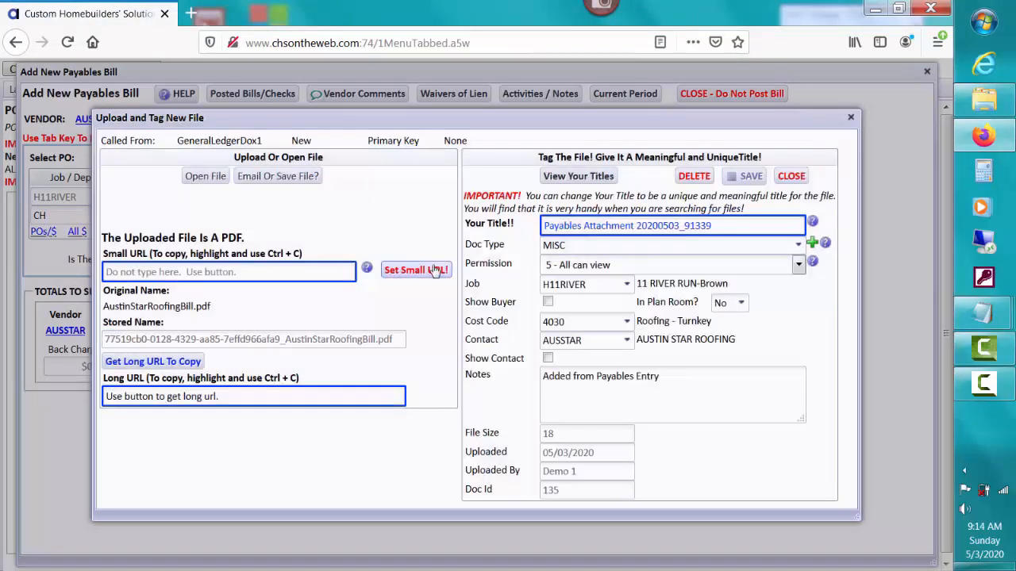
{"action": "left_click", "coordinate": [438, 272]}
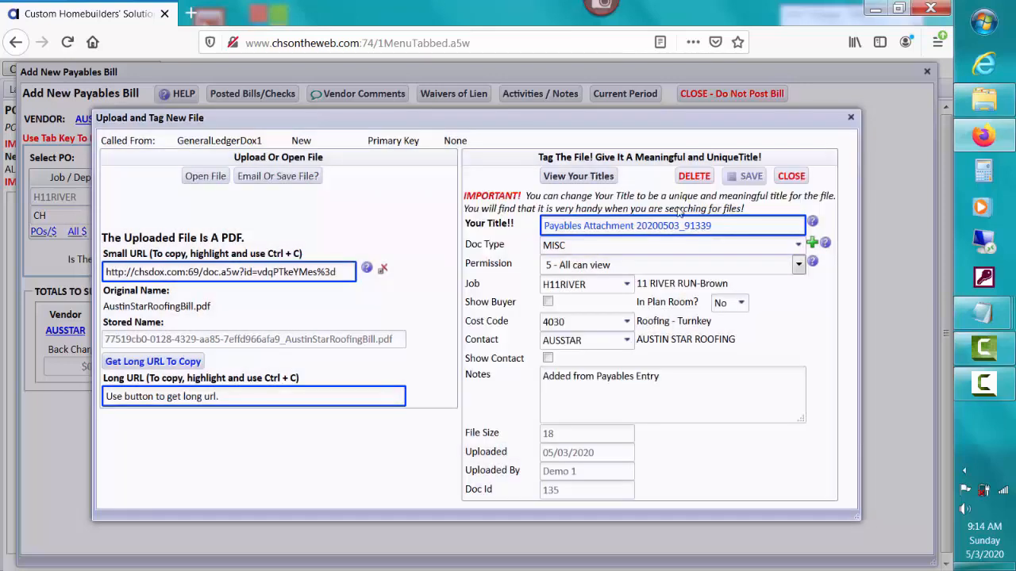
Step: Open the uploaded roofing bill to check its draw description and amount, and close the attachment window
{"action": "left_click", "coordinate": [196, 180]}
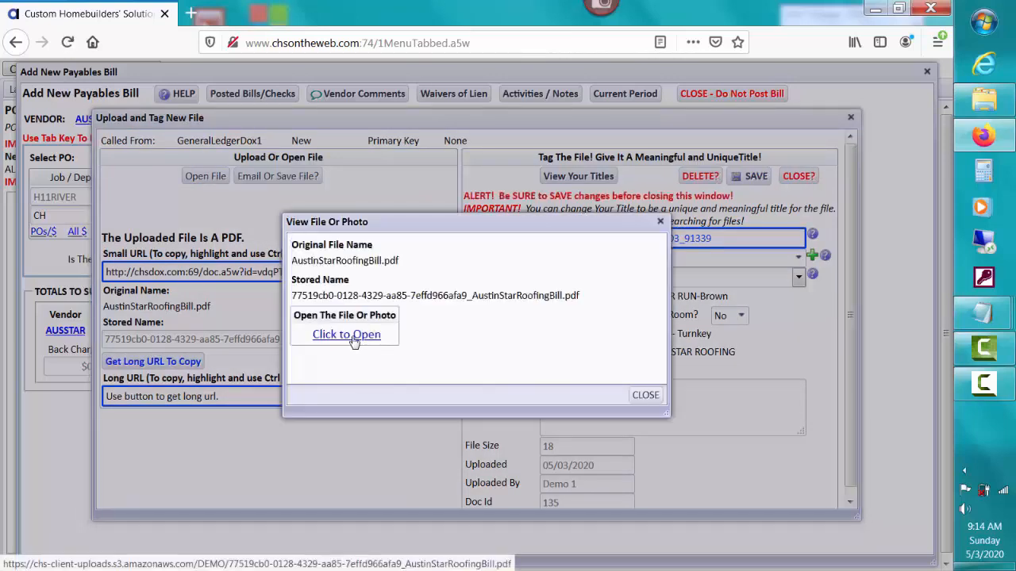
{"action": "left_click", "coordinate": [354, 339]}
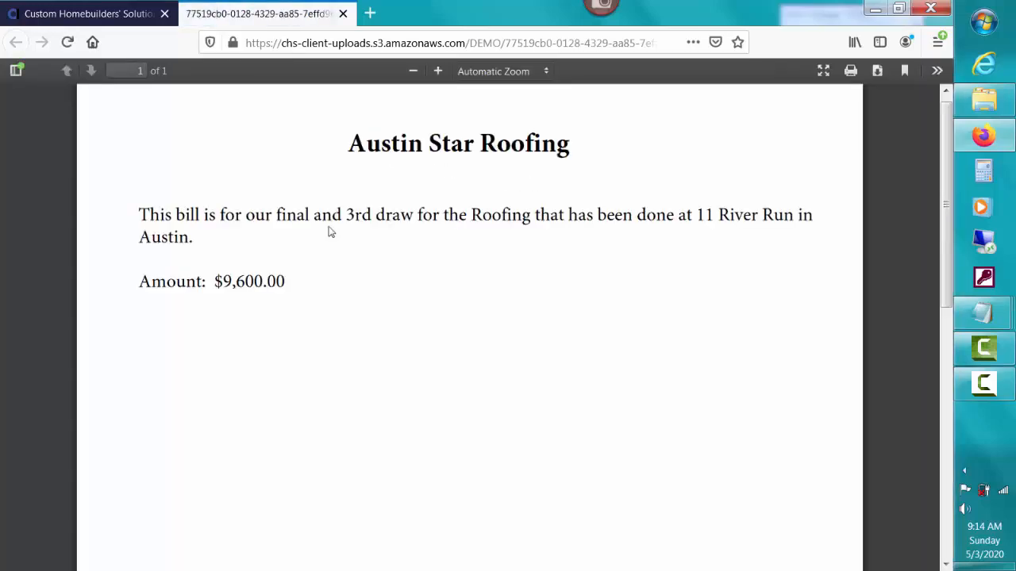
{"action": "left_click", "coordinate": [343, 14]}
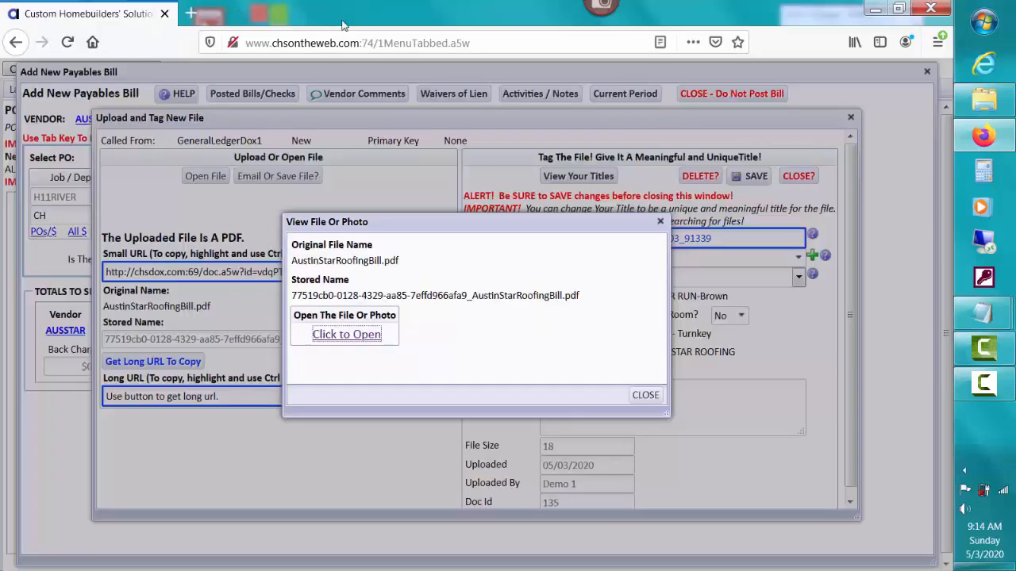
{"action": "left_click", "coordinate": [652, 395]}
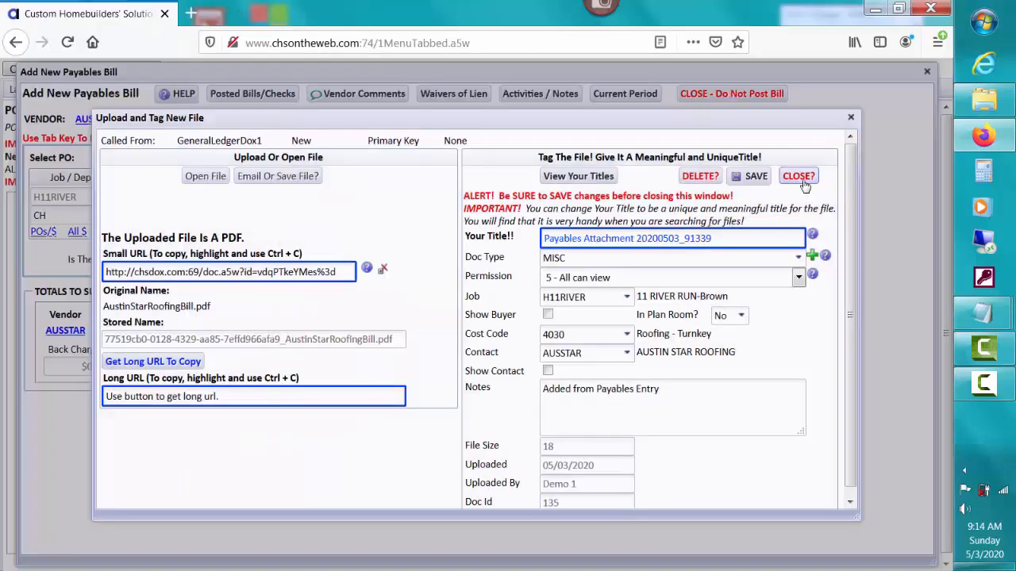
{"action": "left_click", "coordinate": [799, 177]}
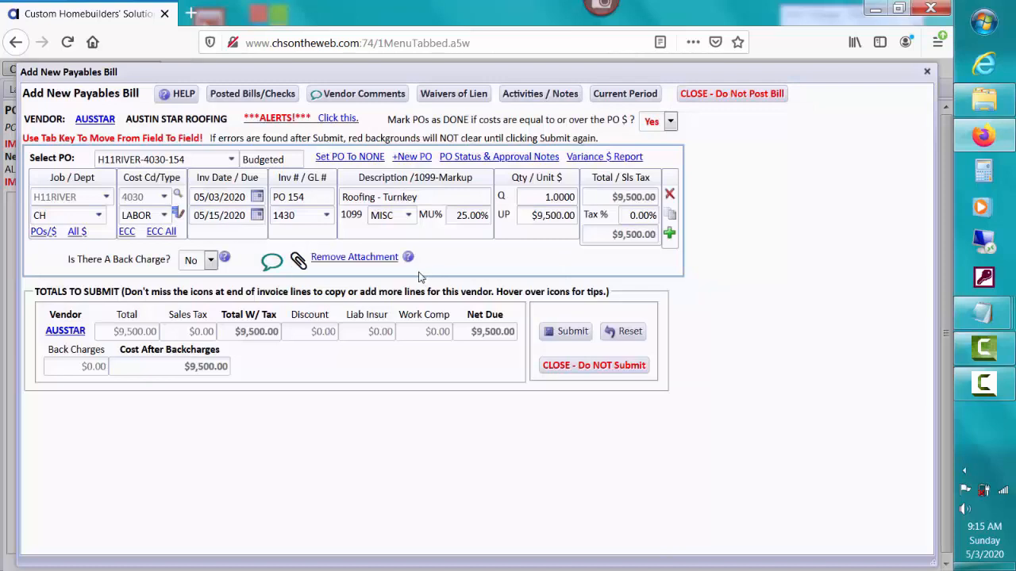
Step: Set the roofing bill line's unit price to $9,600.00
{"action": "left_click", "coordinate": [271, 263]}
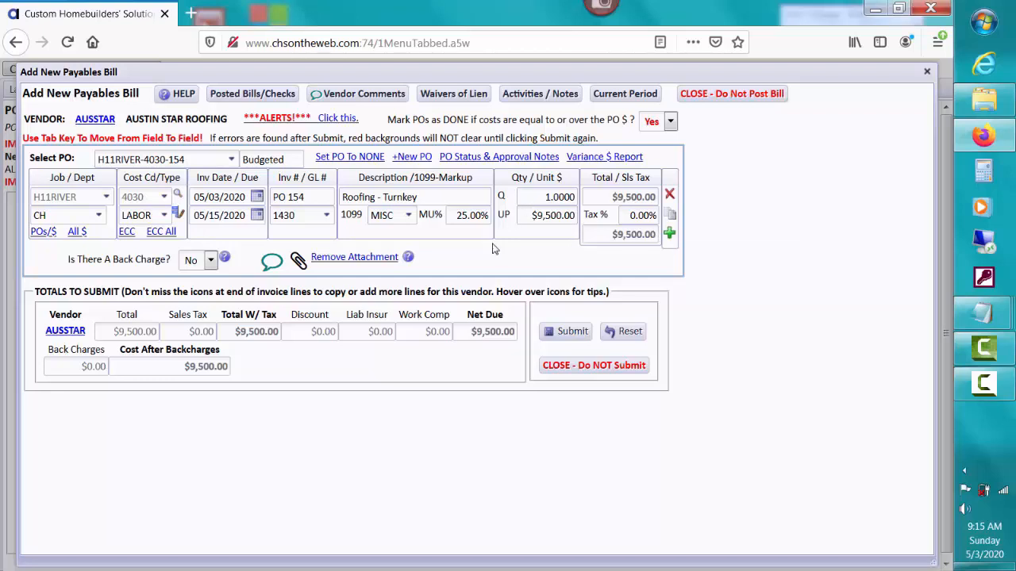
{"action": "left_click", "coordinate": [554, 213]}
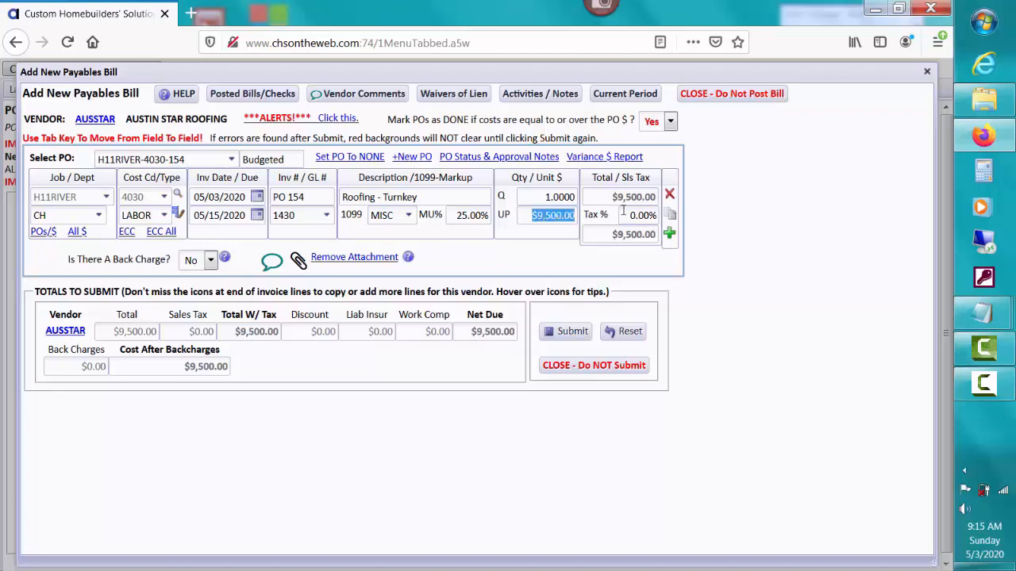
{"action": "type", "text": "9600"}
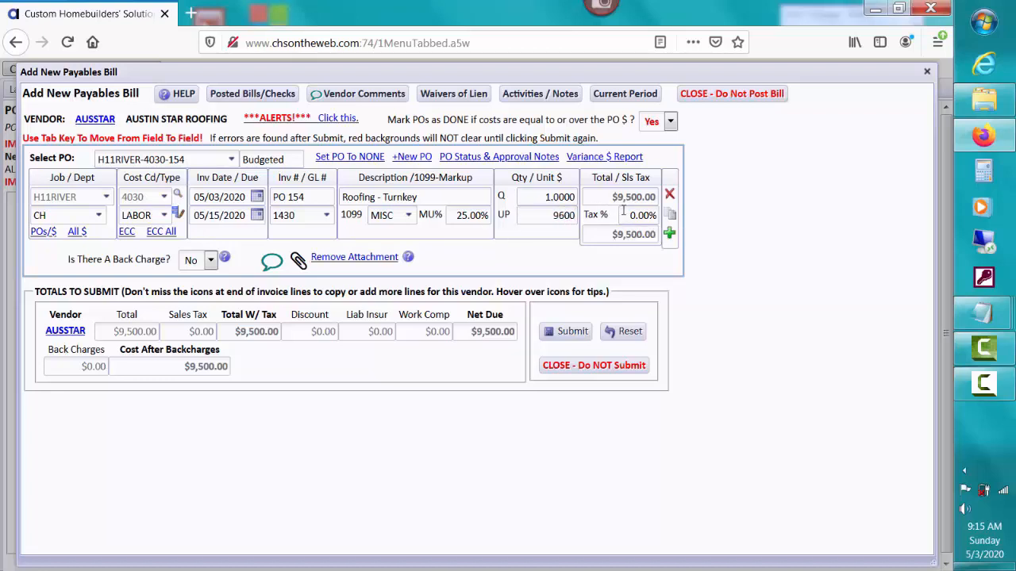
{"action": "key", "text": "Tab"}
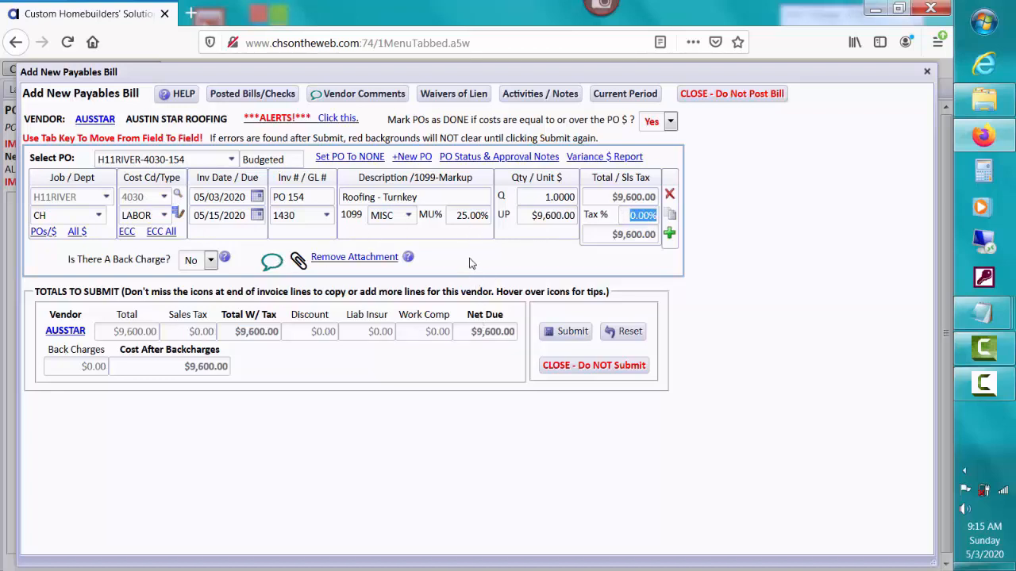
Step: Add a comment to the roofing bill addressed to contact AUSSTAR and CHS user demo1
{"action": "left_click", "coordinate": [270, 265]}
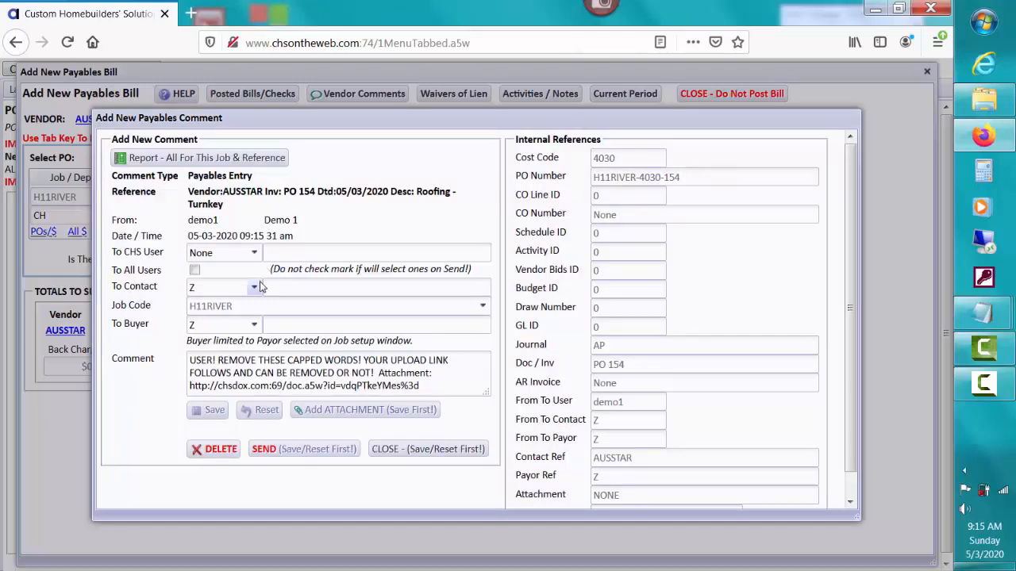
{"action": "left_click", "coordinate": [259, 288]}
{"action": "left_click", "coordinate": [256, 288]}
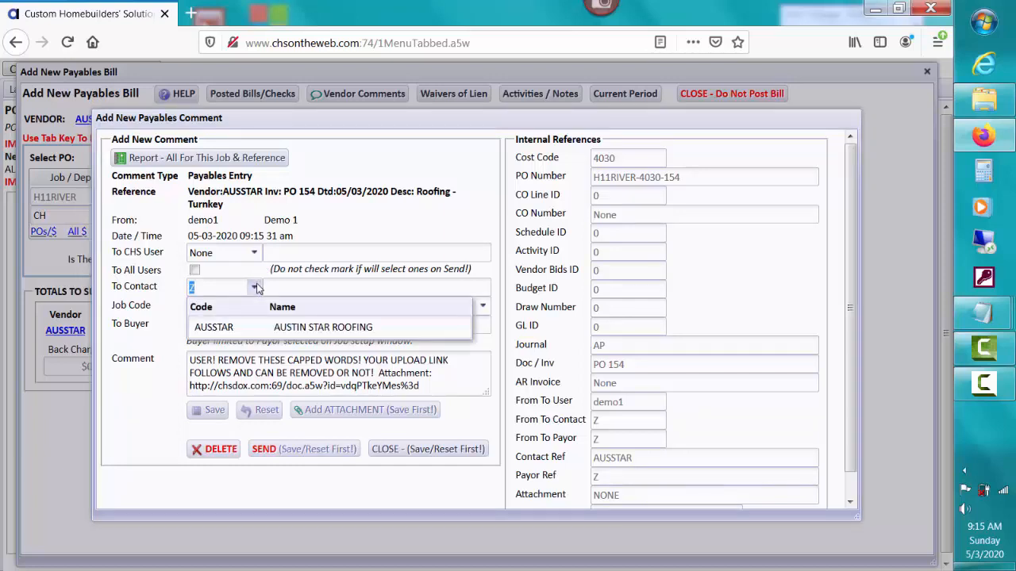
{"action": "left_click", "coordinate": [267, 327]}
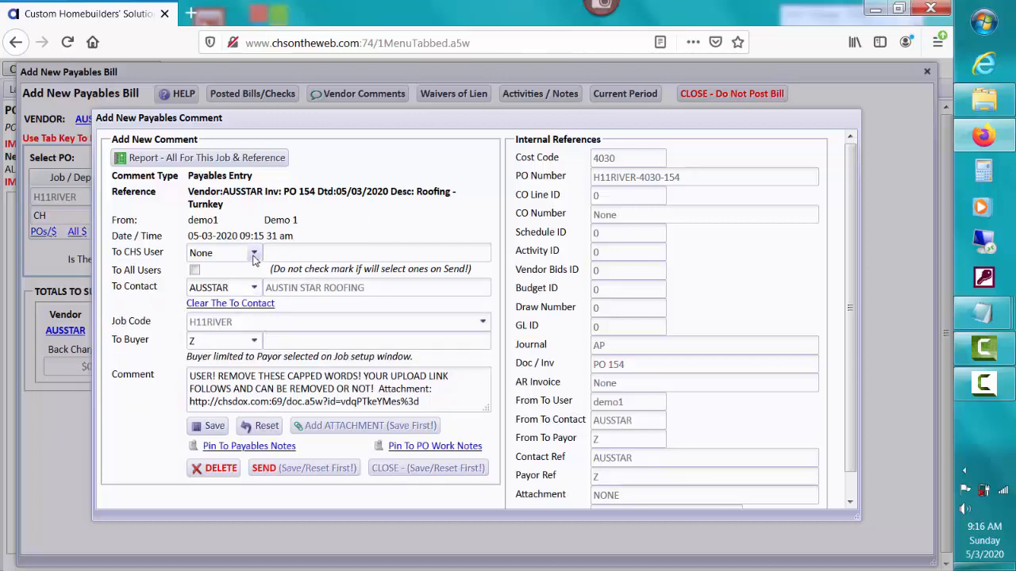
{"action": "left_click", "coordinate": [254, 255]}
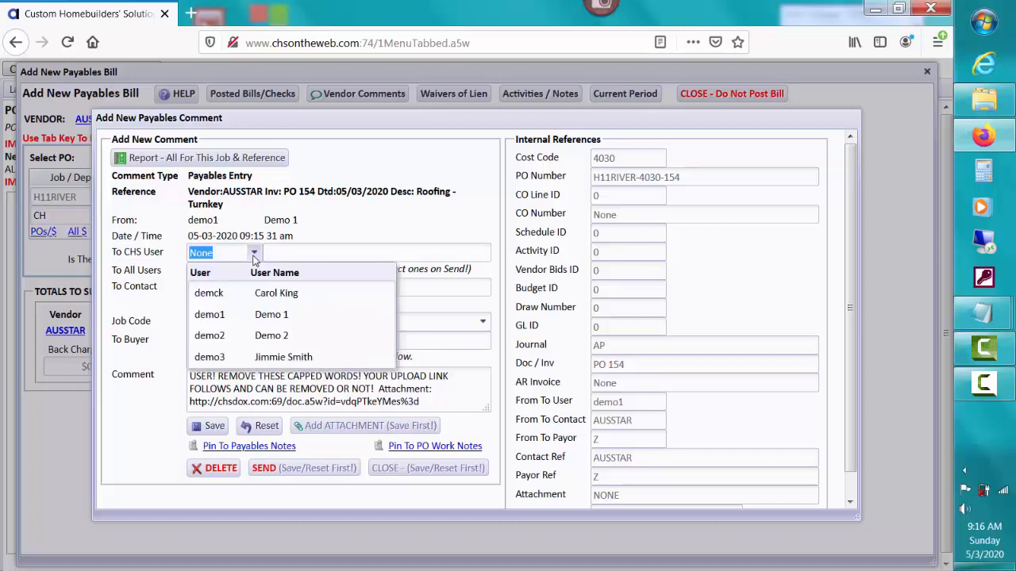
{"action": "left_click", "coordinate": [302, 318]}
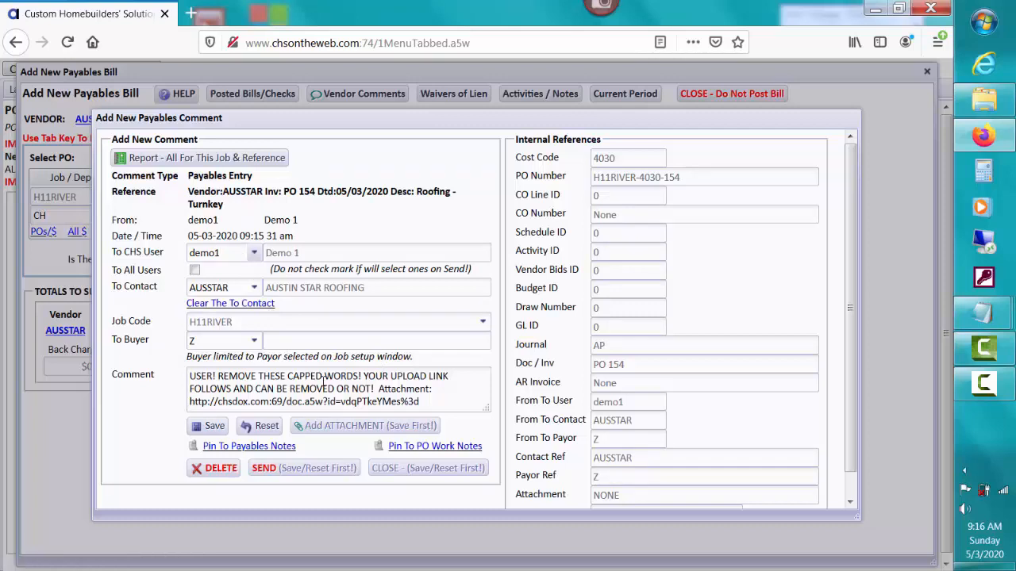
Step: Replace the comment's capitalized placeholder words with "Why is the bill from Austin Star over by $100.00" on a line above the attachment link
{"action": "left_click_drag", "start_coordinate": [189, 376], "coordinate": [379, 388]}
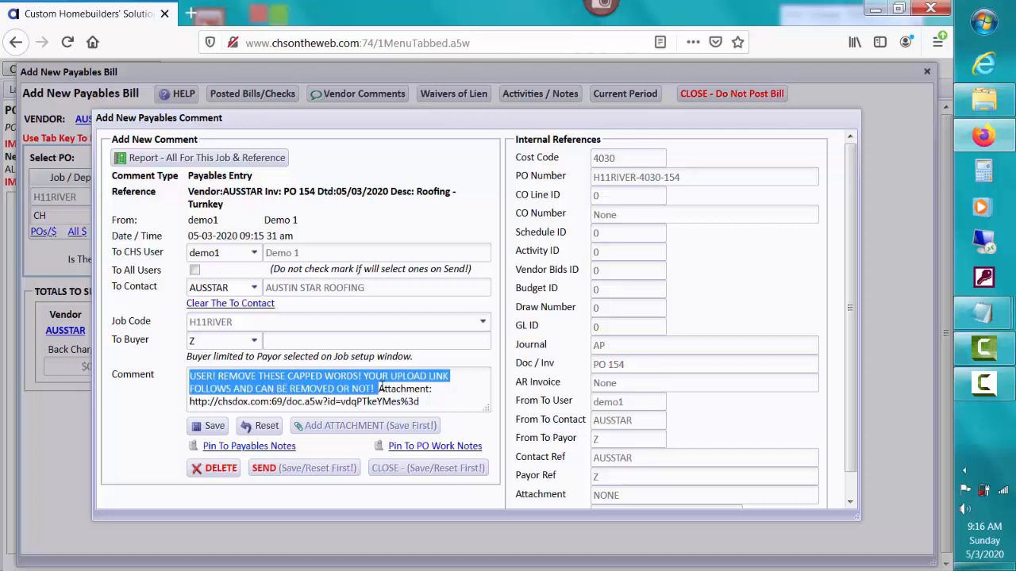
{"action": "key", "text": "Delete"}
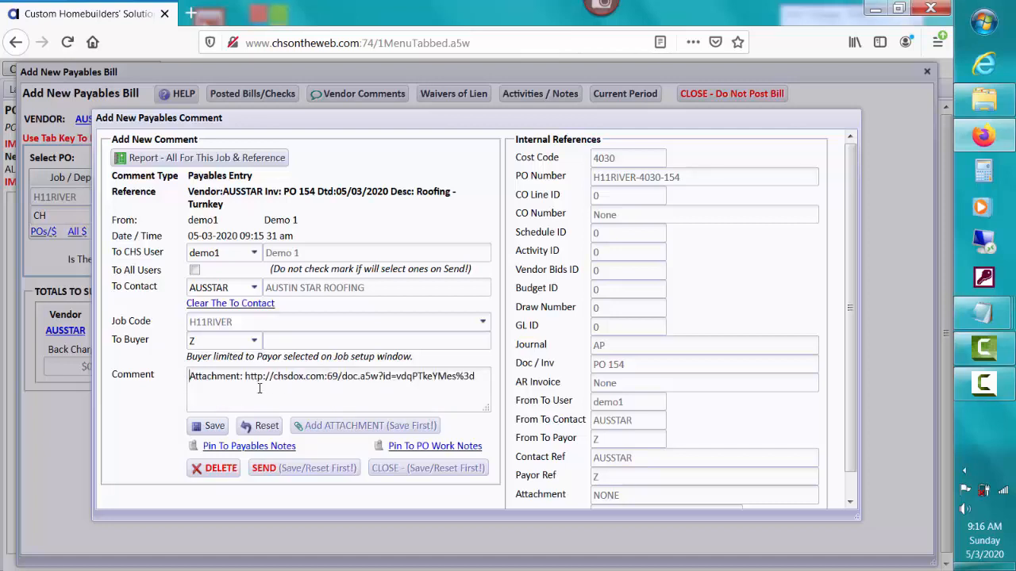
{"action": "key", "text": "Return"}
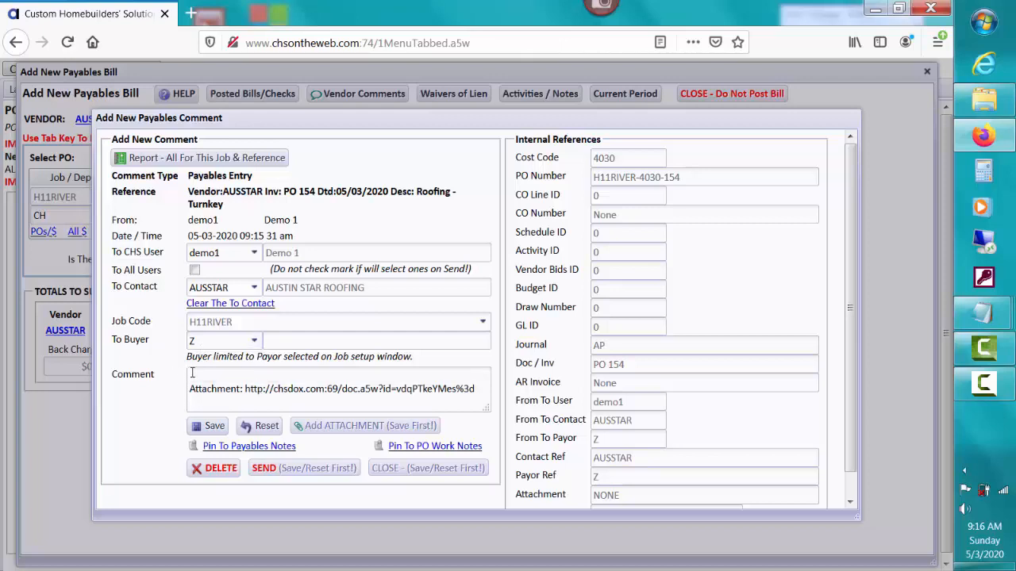
{"action": "type", "text": "Why is the bill from A"}
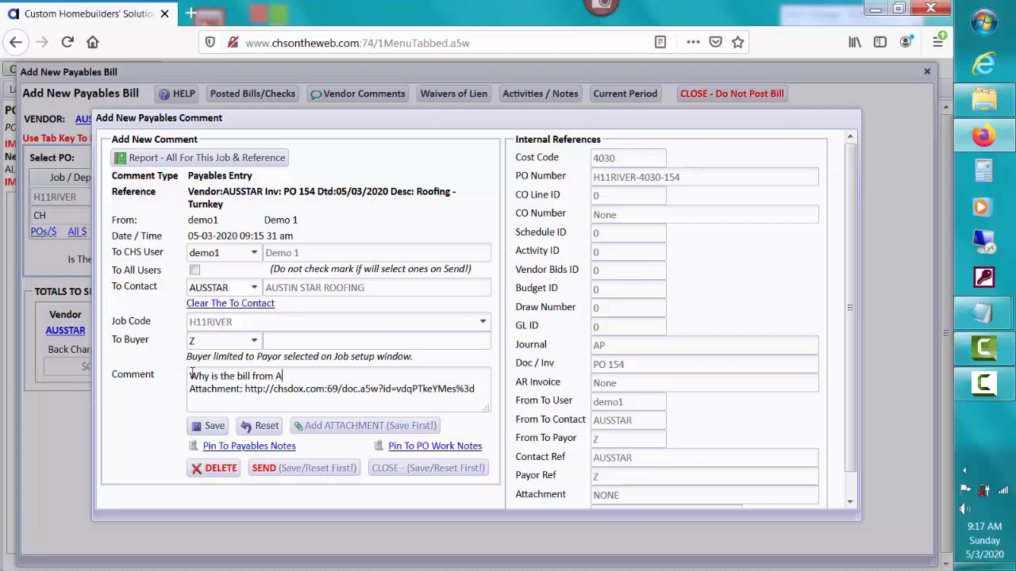
{"action": "type", "text": "ustin Start "}
{"action": "type", "text": "over by "}
{"action": "type", "text": "$100.00"}
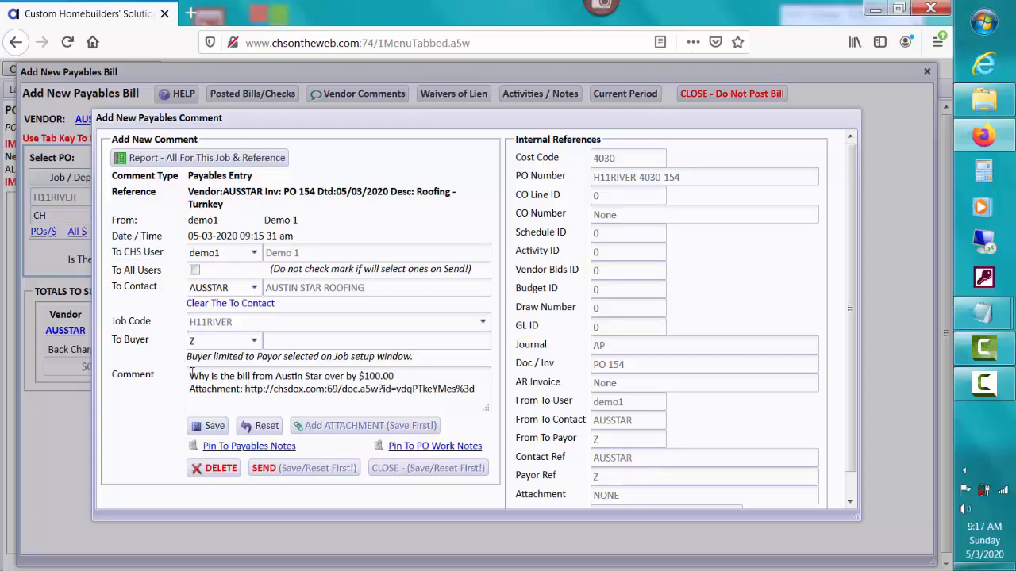
Step: Add "The PO for that 3rd roofing draw is for $9,500!" to the comment and end its first sentence with a question mark
{"action": "type", "text": ". The PO "}
{"action": "type", "text": "is"}
{"action": "key", "text": "BackSpace"}
{"action": "key", "text": "BackSpace"}
{"action": "type", "text": "for that 3rd r"}
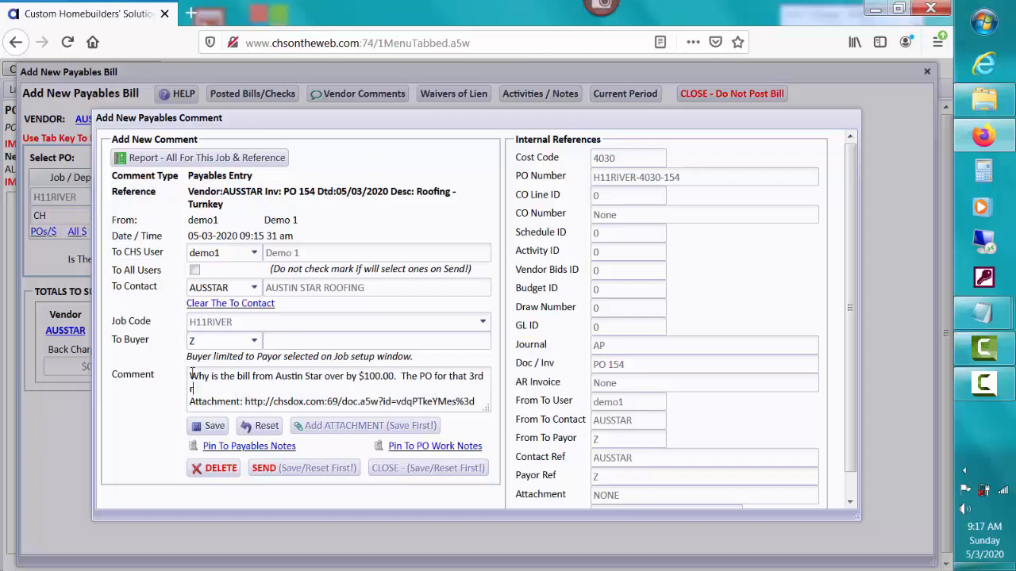
{"action": "type", "text": "oofing draw is for $9,500!"}
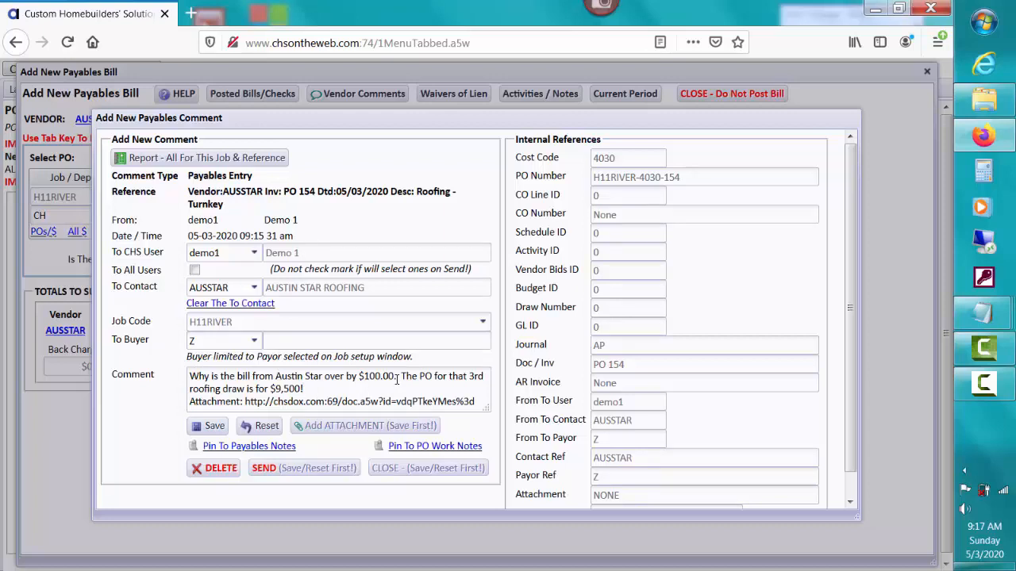
{"action": "left_click", "coordinate": [397, 378]}
{"action": "type", "text": "?"}
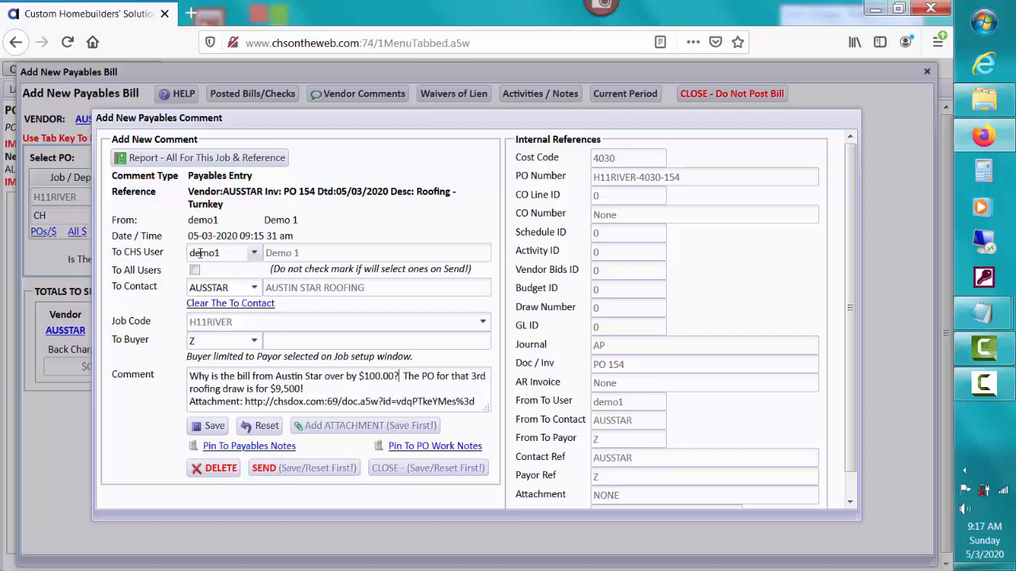
Step: Change the comment's CHS user recipient to demo2
{"action": "left_click", "coordinate": [255, 256]}
{"action": "left_click", "coordinate": [255, 256]}
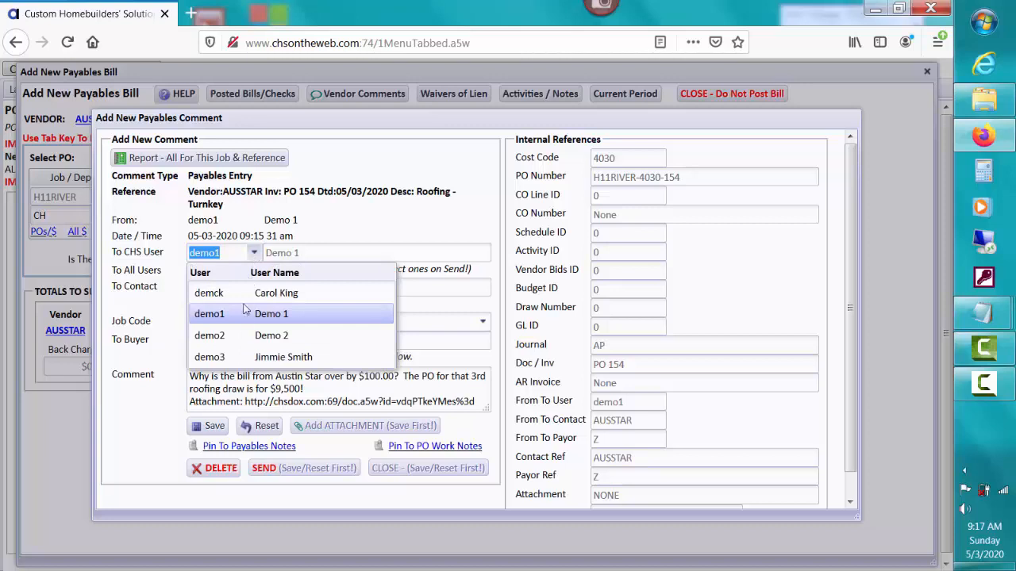
{"action": "left_click", "coordinate": [244, 339]}
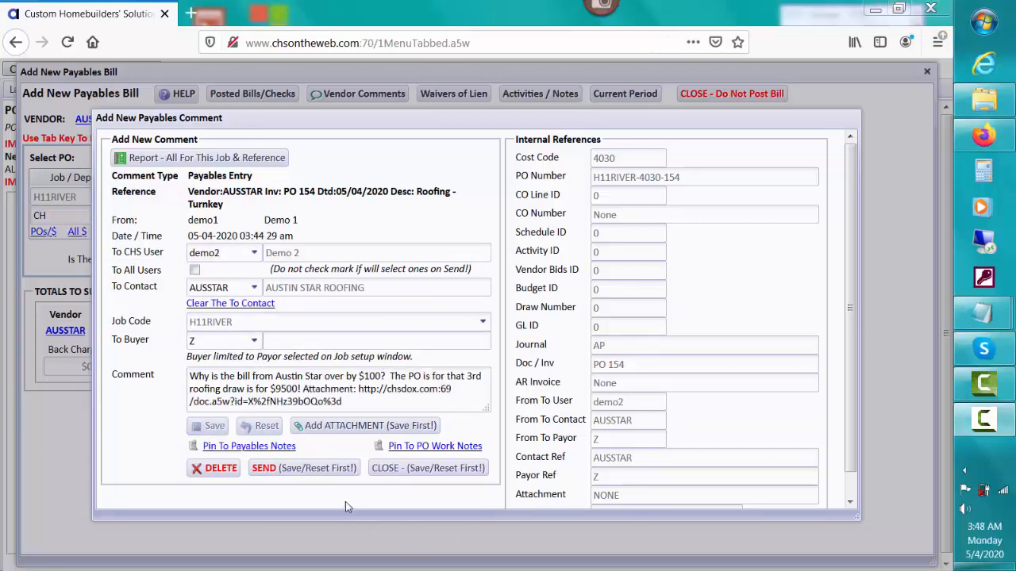
Step: Try to send the payables comment by email, and close the comment window
{"action": "left_click", "coordinate": [304, 468]}
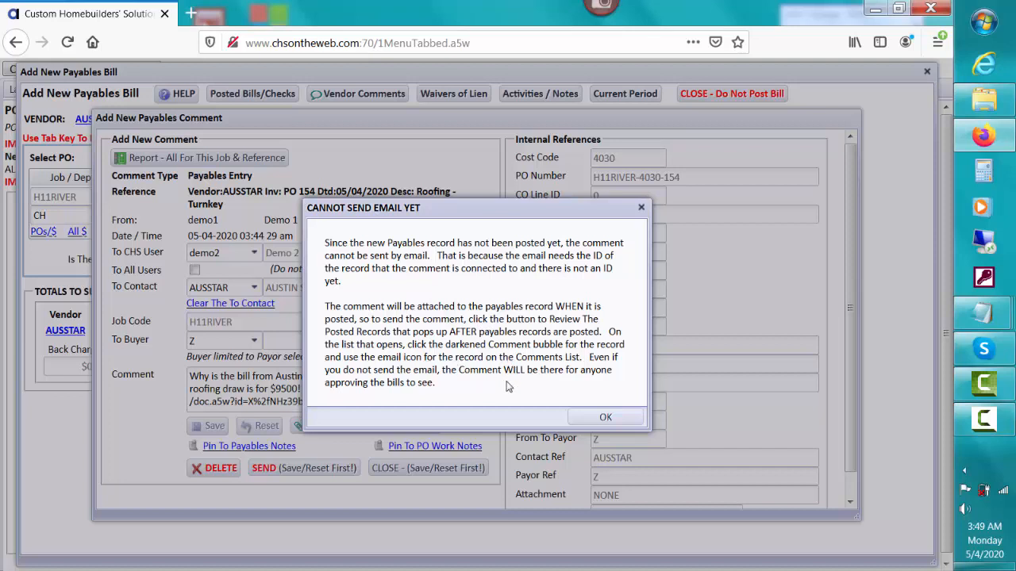
{"action": "left_click", "coordinate": [600, 418]}
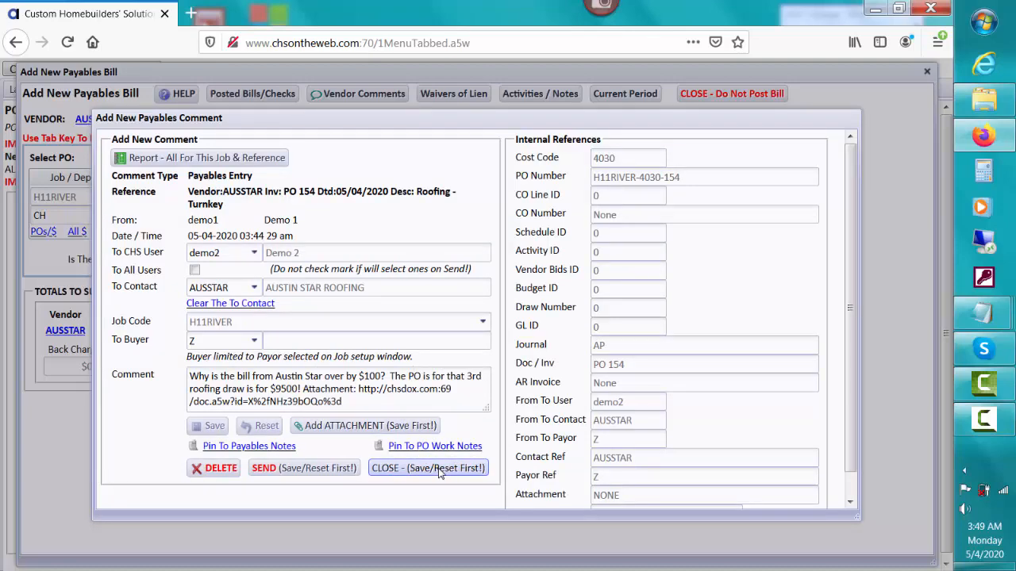
{"action": "left_click", "coordinate": [439, 468]}
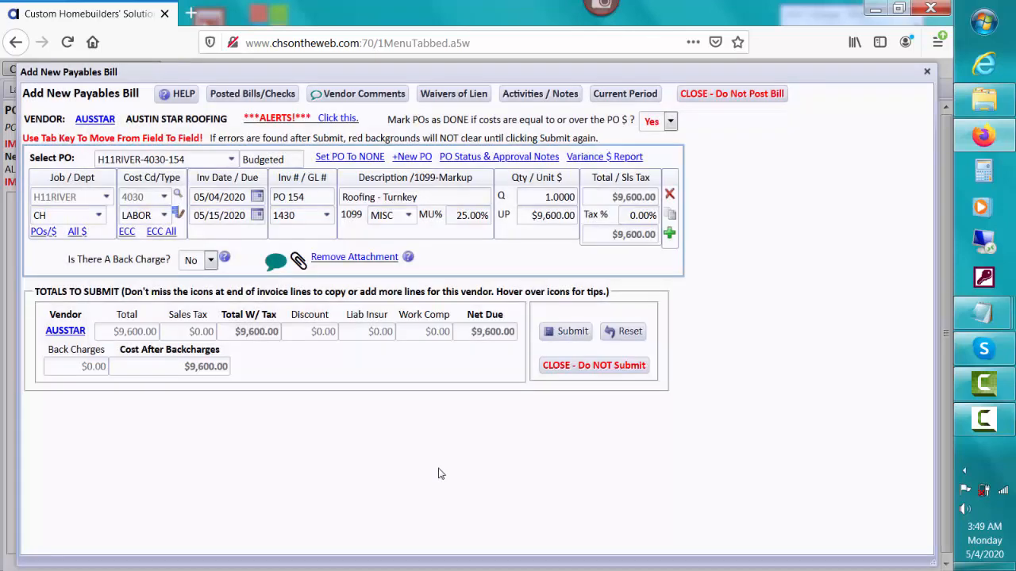
Step: Submit the roofing bill despite the alerts and post it as unpaid to pay later
{"action": "left_click", "coordinate": [565, 332]}
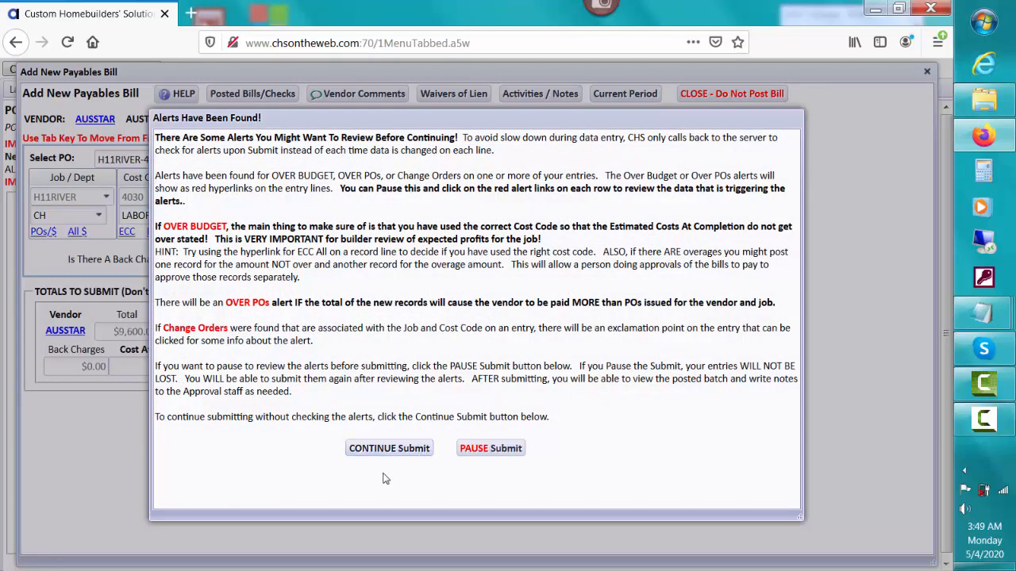
{"action": "left_click", "coordinate": [400, 449]}
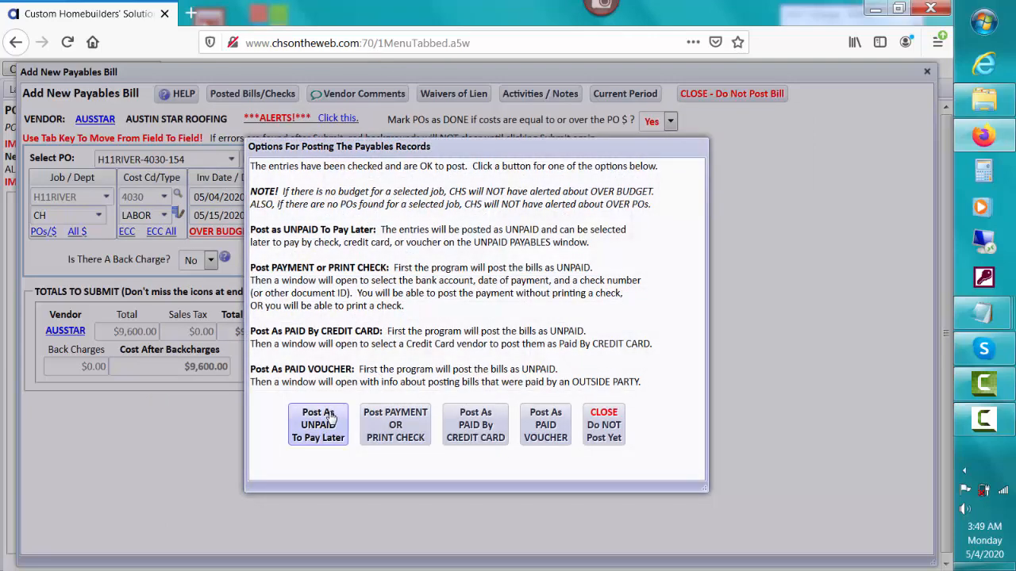
{"action": "left_click", "coordinate": [332, 418]}
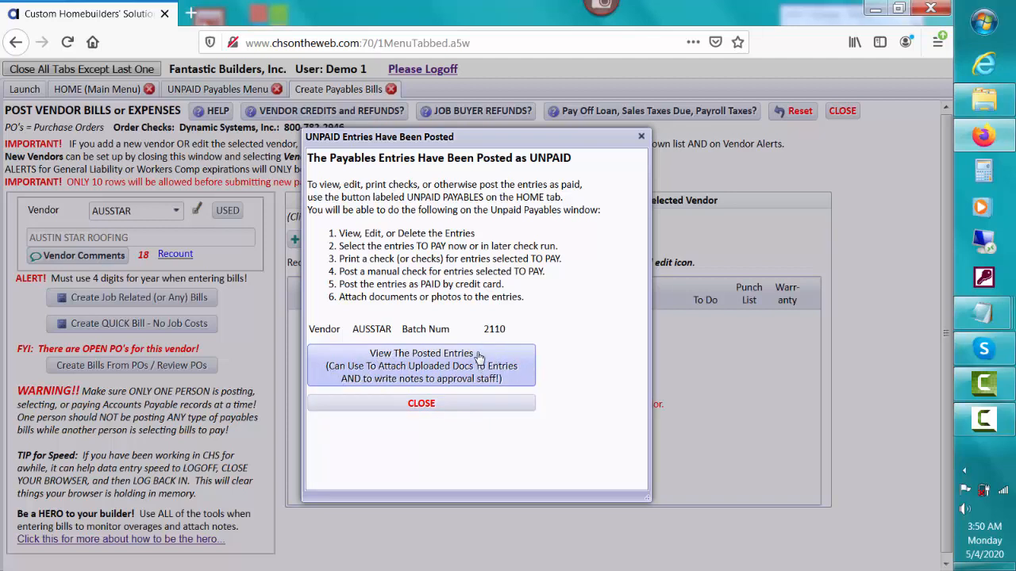
Step: Review the posted bill's comment and its email preview from the posted batch, and close the review windows without sending
{"action": "left_click", "coordinate": [421, 364]}
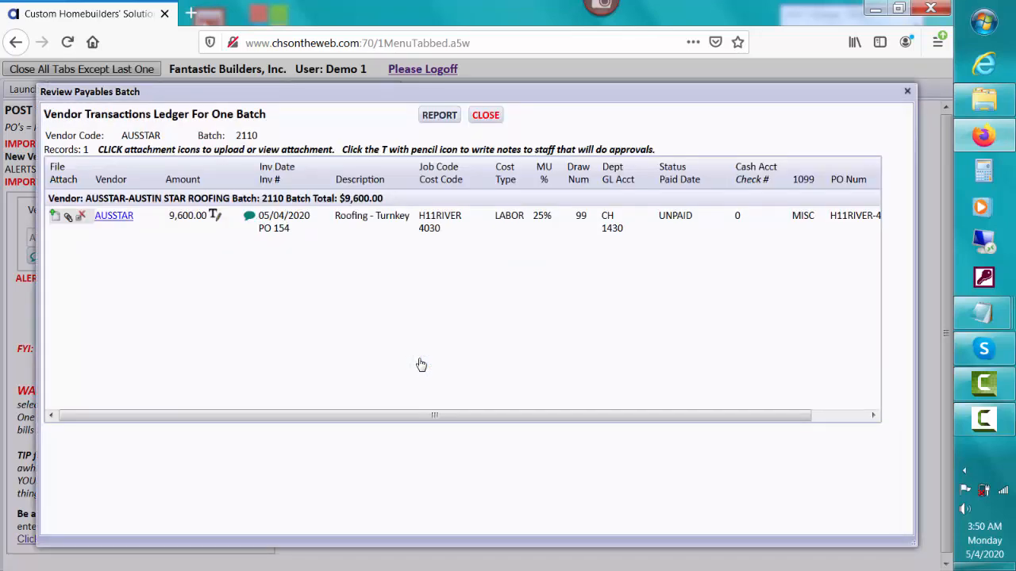
{"action": "left_click", "coordinate": [248, 219]}
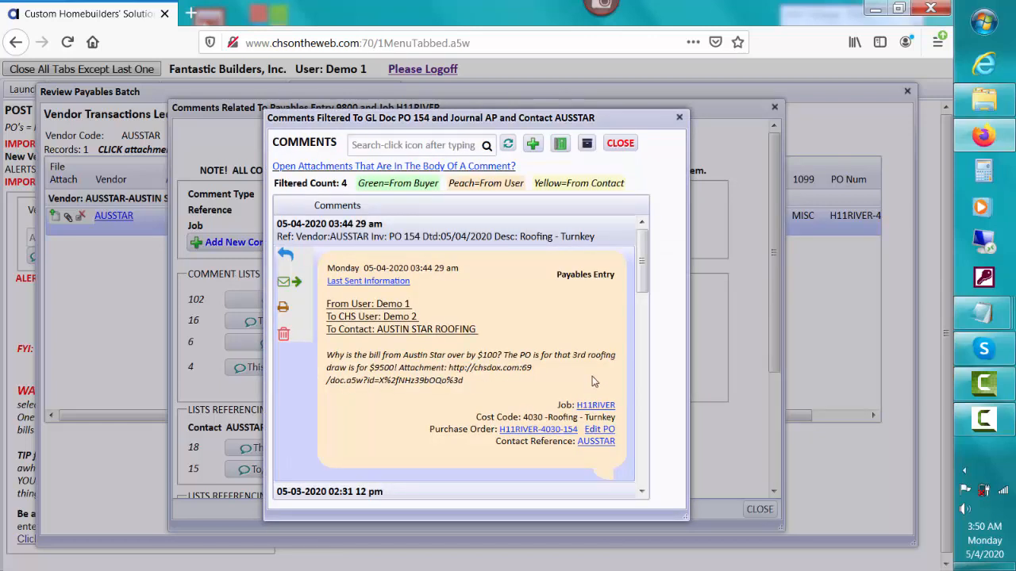
{"action": "left_click", "coordinate": [289, 282]}
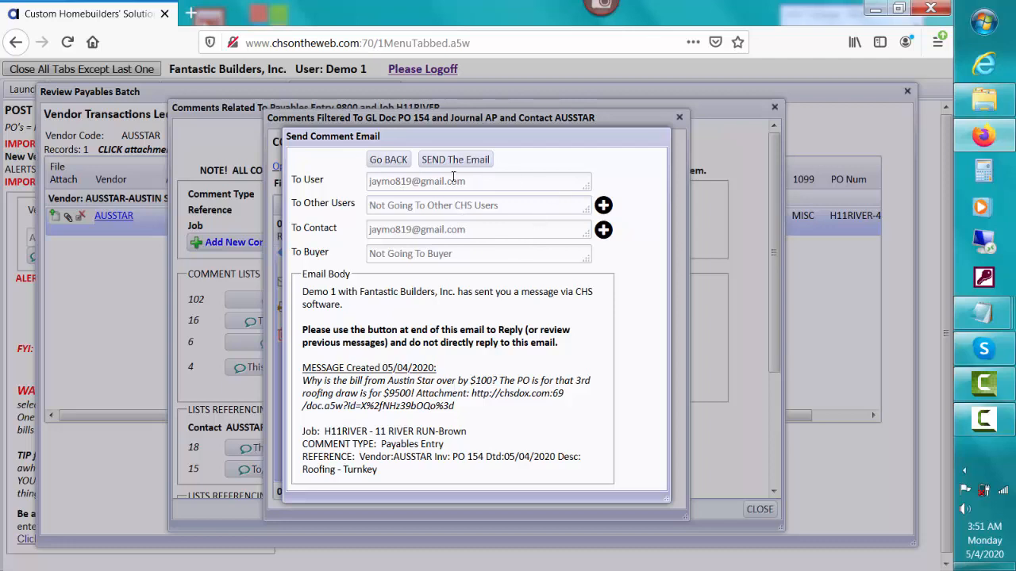
{"action": "left_click", "coordinate": [388, 159]}
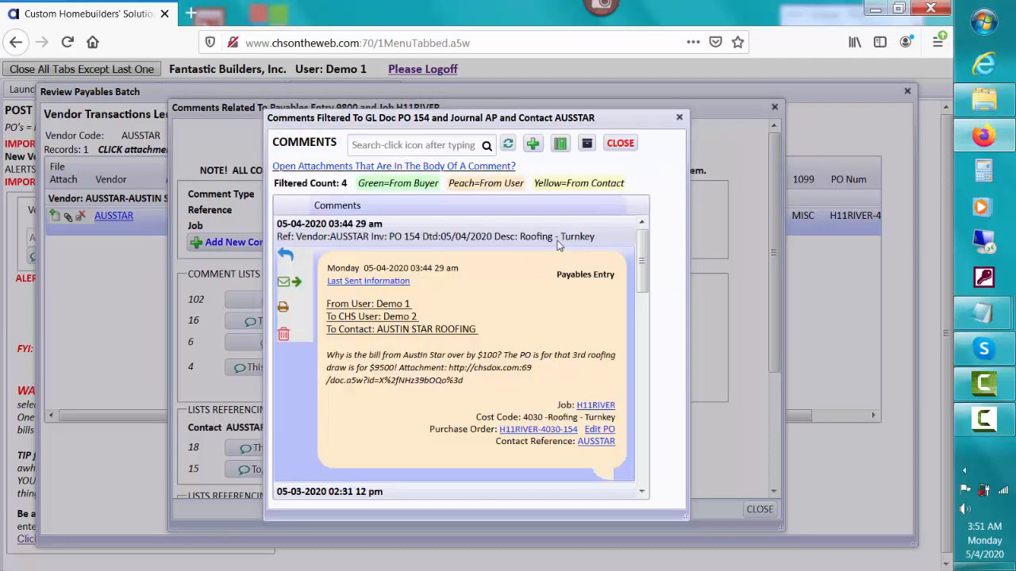
{"action": "left_click", "coordinate": [620, 144]}
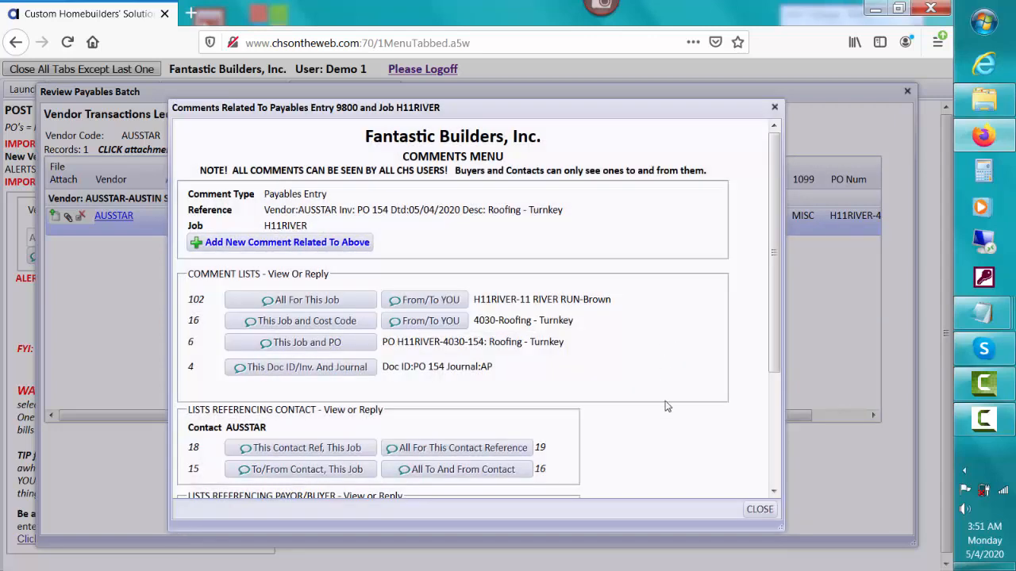
{"action": "left_click", "coordinate": [760, 509]}
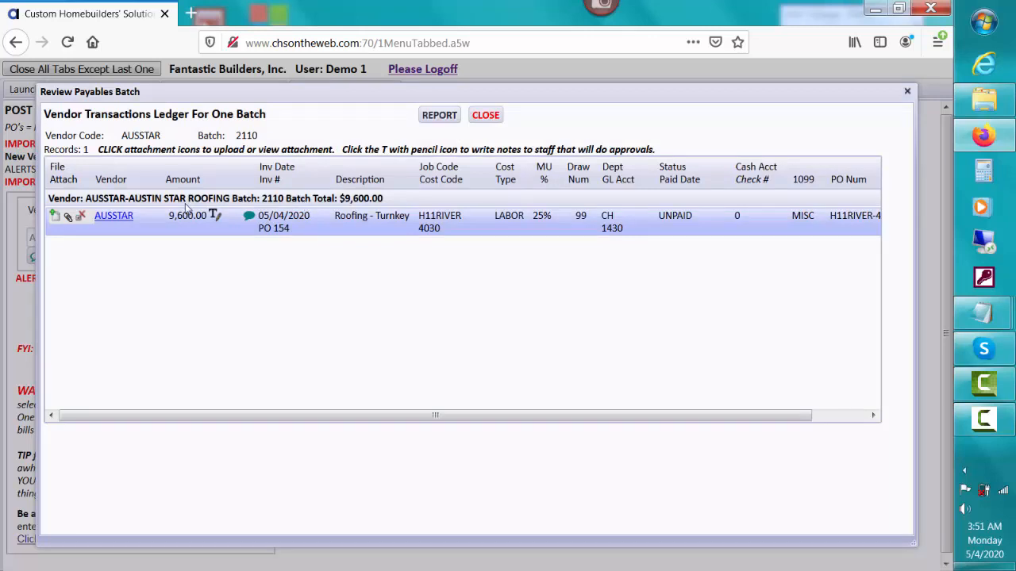
{"action": "left_click", "coordinate": [485, 116]}
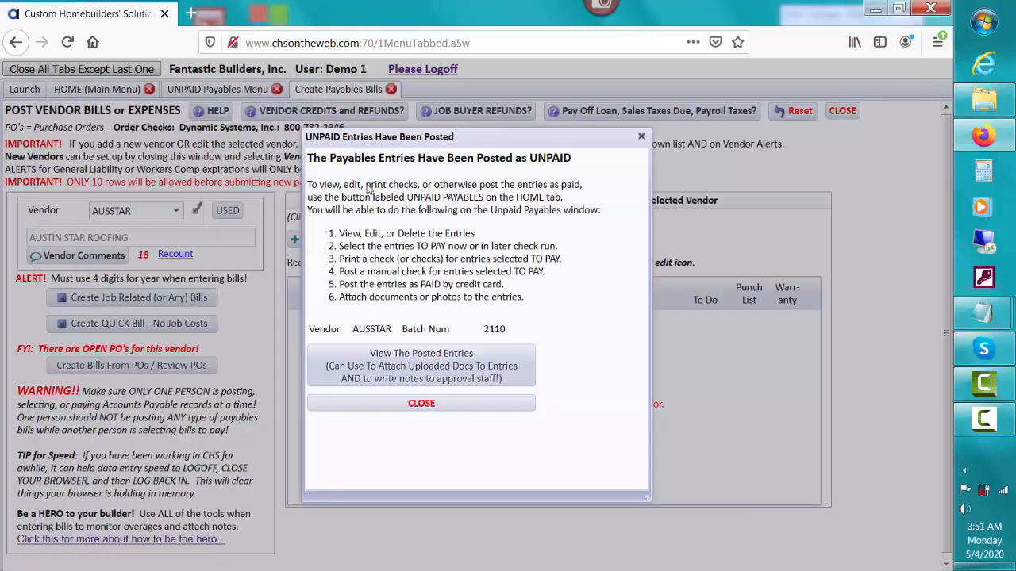
{"action": "left_click", "coordinate": [493, 405]}
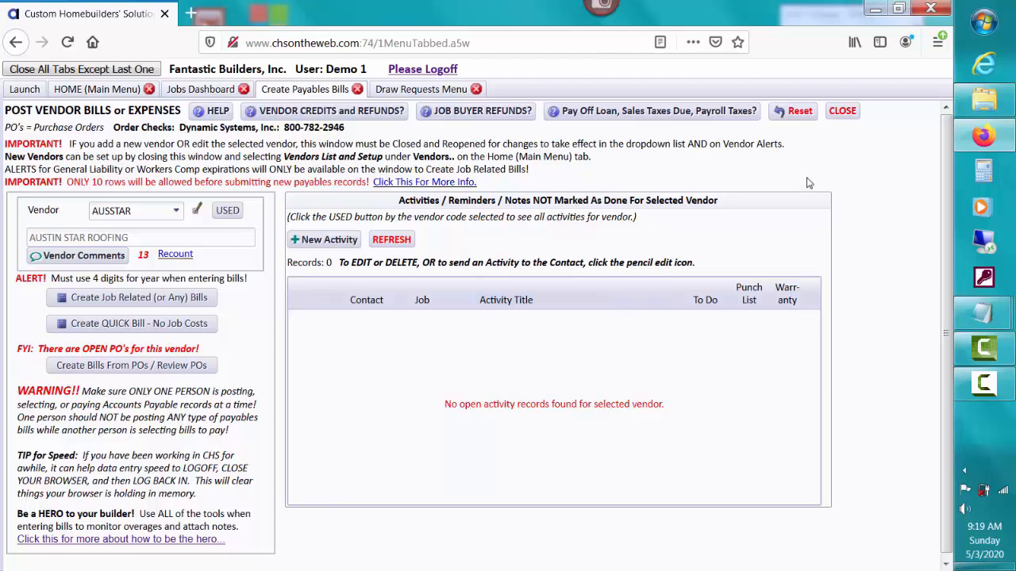
Step: Leave bill entry, open the stored document for job JMO's draw request 1, and copy its small URL
{"action": "left_click", "coordinate": [843, 111]}
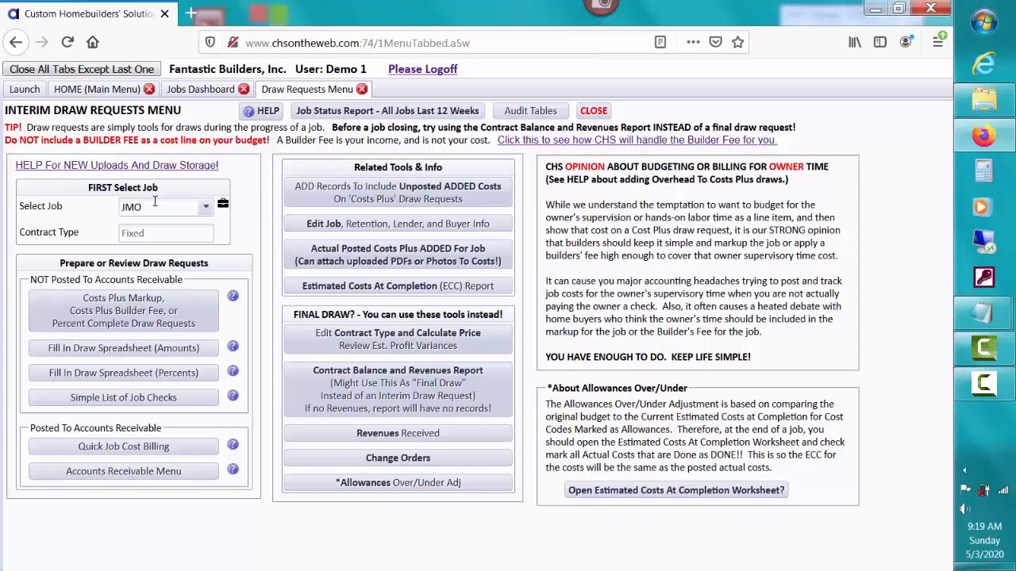
{"action": "left_click", "coordinate": [169, 304]}
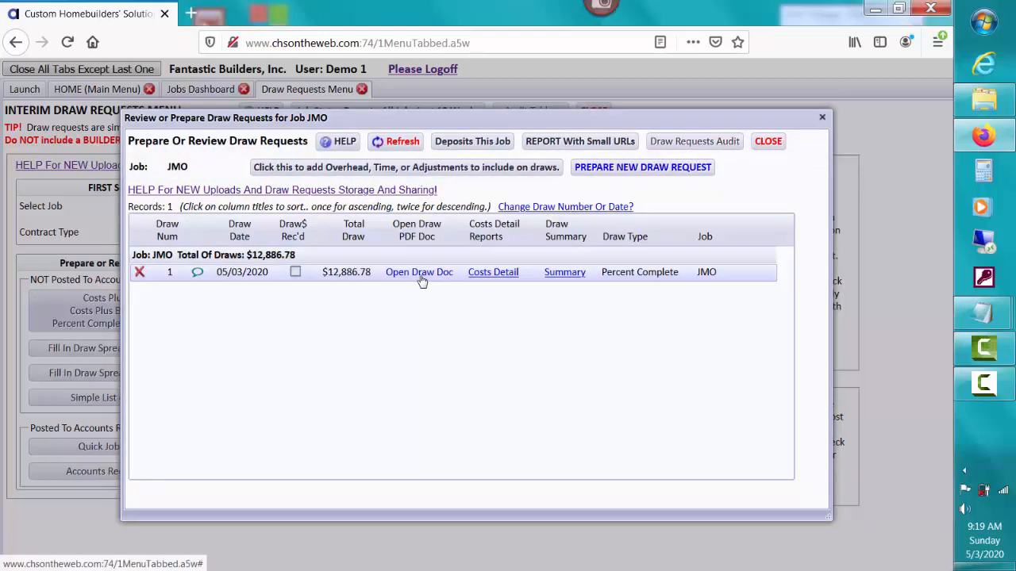
{"action": "left_click", "coordinate": [419, 272]}
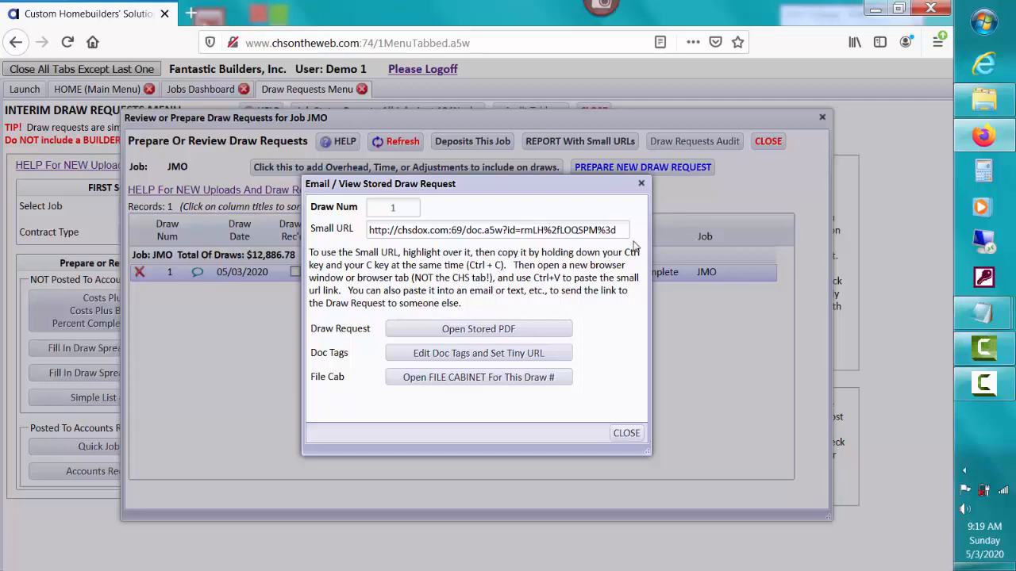
{"action": "left_click_drag", "start_coordinate": [582, 228], "coordinate": [369, 229]}
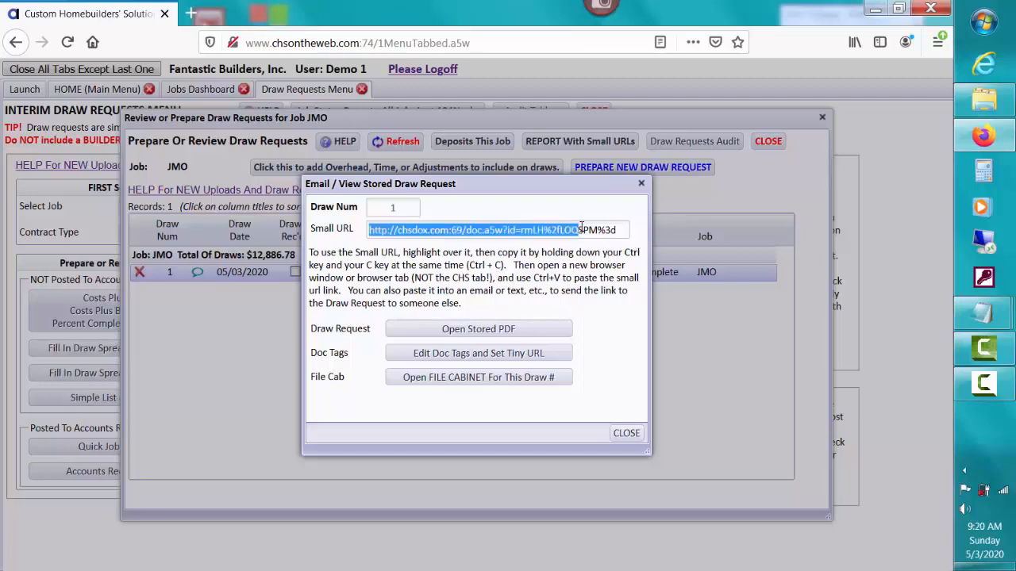
{"action": "left_click_drag", "start_coordinate": [622, 230], "coordinate": [347, 229]}
{"action": "key", "text": "ctrl+c"}
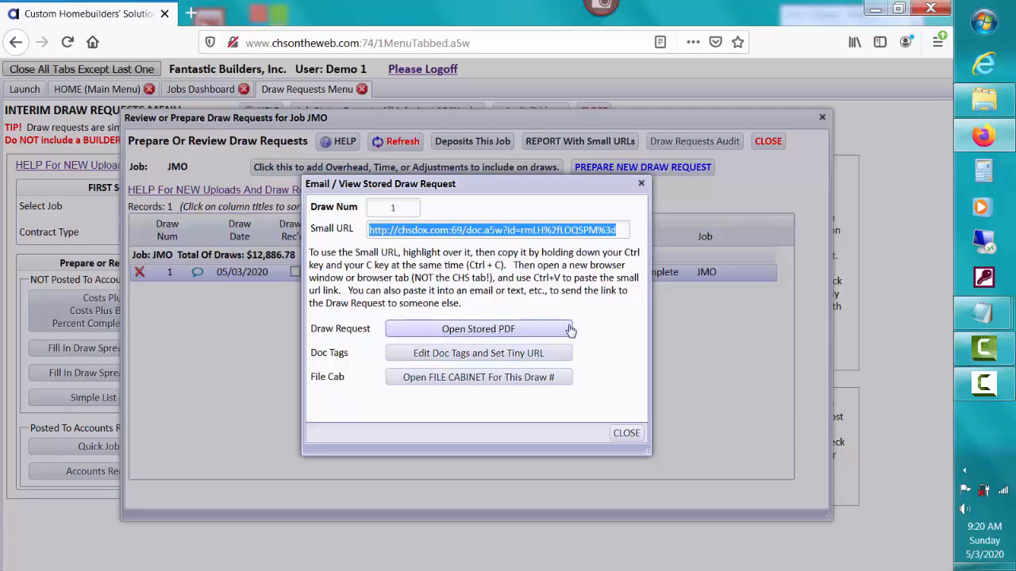
{"action": "left_click", "coordinate": [626, 434]}
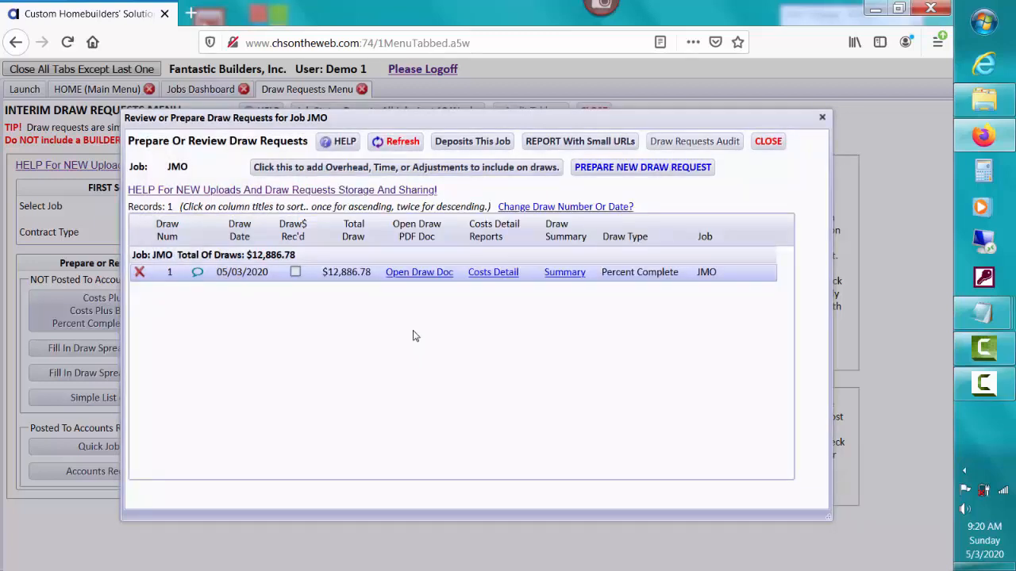
Step: Start a new comment on job JMO's draw request 1, addressed to buyer JMO
{"action": "left_click", "coordinate": [197, 273]}
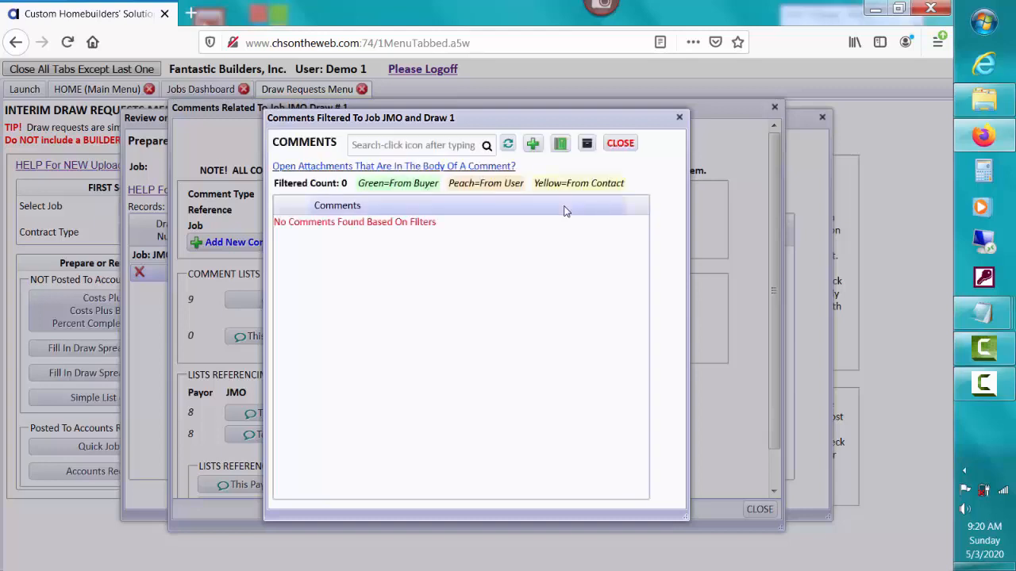
{"action": "left_click", "coordinate": [532, 145]}
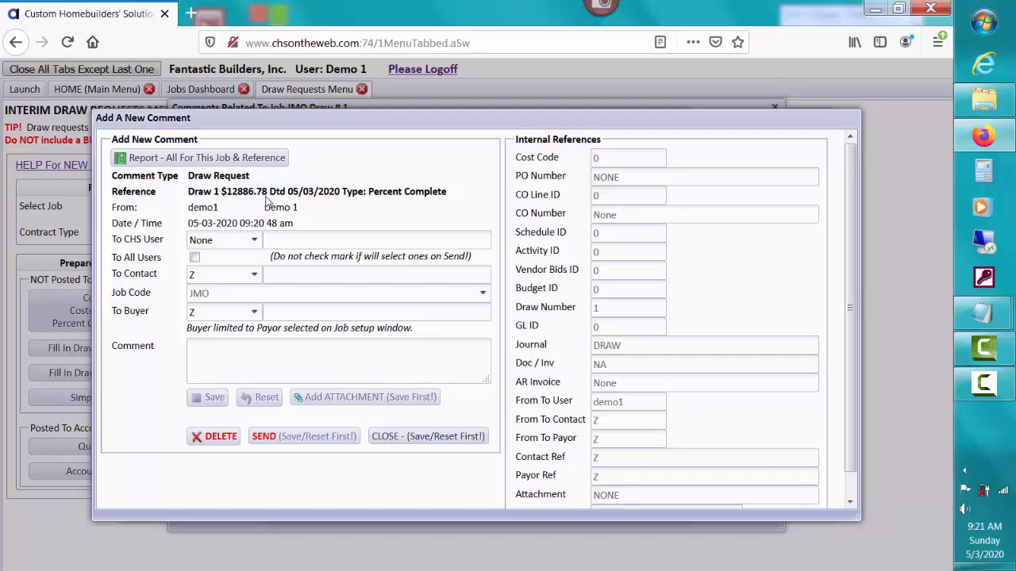
{"action": "left_click", "coordinate": [255, 315]}
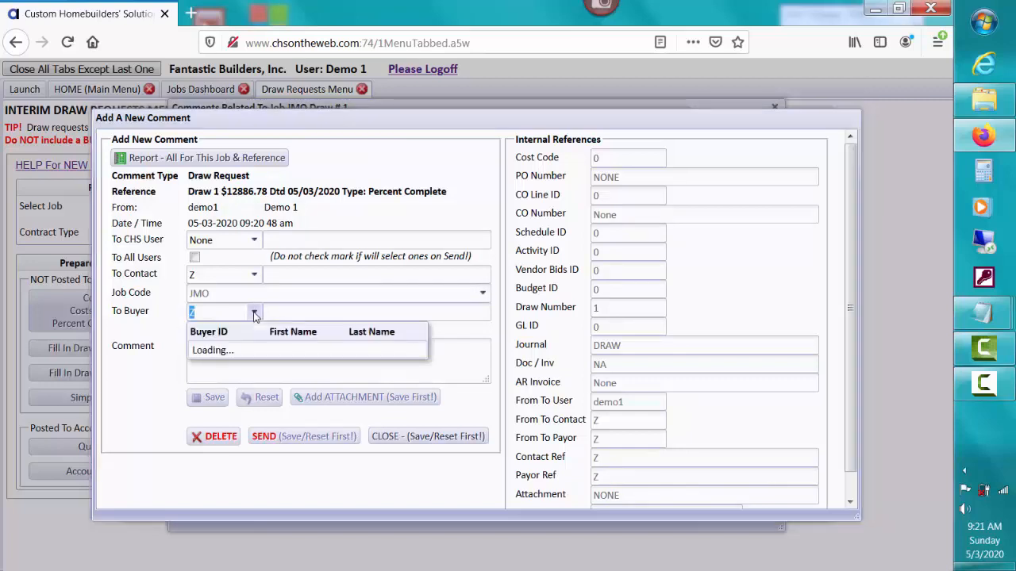
{"action": "left_click", "coordinate": [284, 351]}
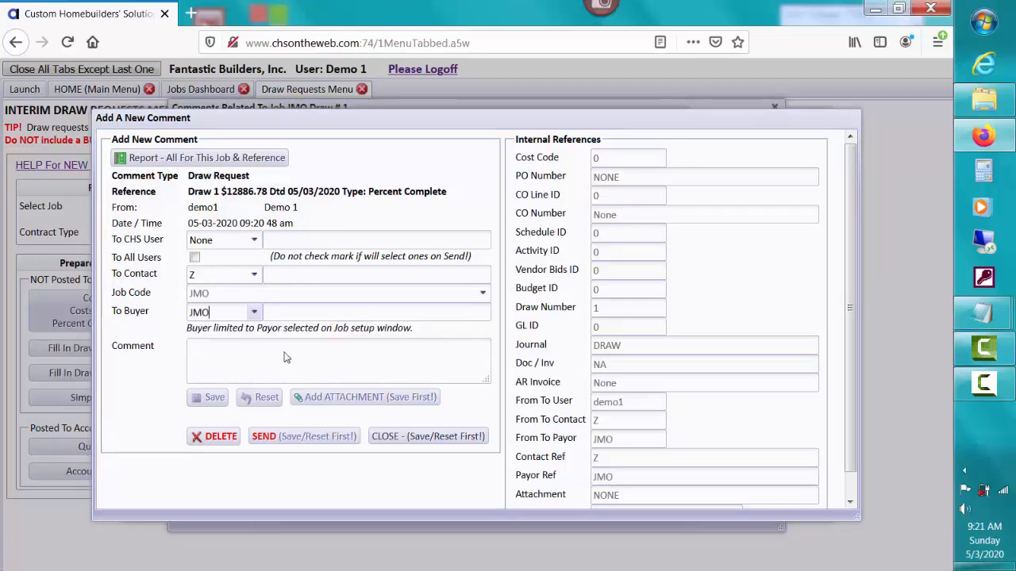
Step: Enter the comment "Here is your first draw request." with the copied small URL on the following line, and save it
{"action": "left_click", "coordinate": [239, 355]}
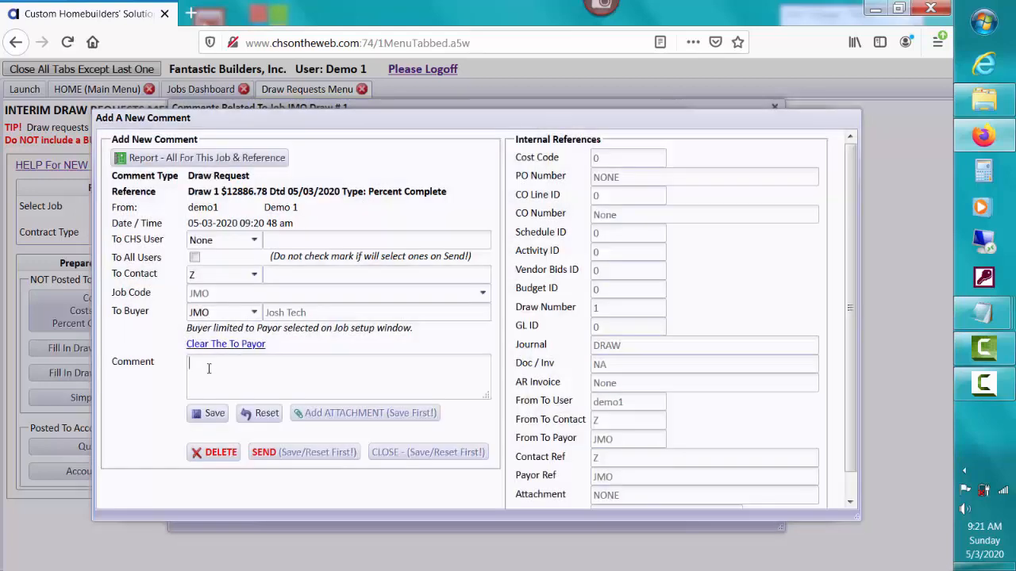
{"action": "type", "text": "Here is your first"}
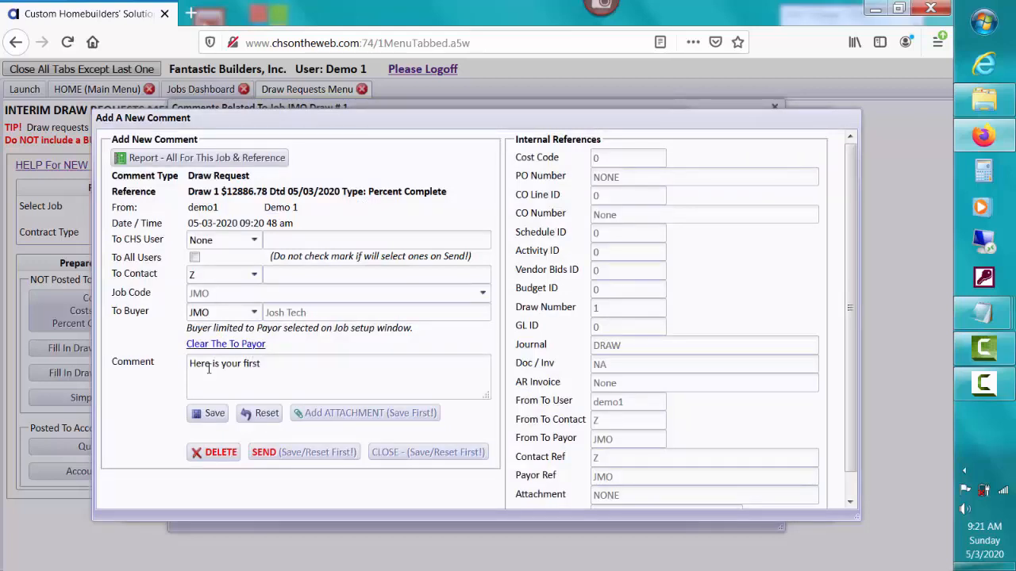
{"action": "type", "text": " draw request."}
{"action": "key", "text": "ctrl+v"}
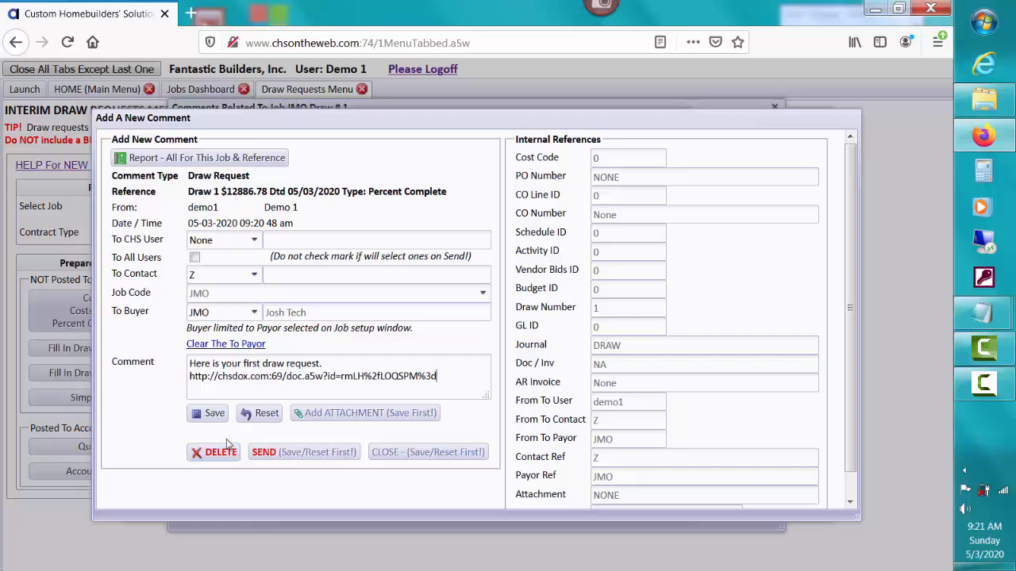
{"action": "left_click", "coordinate": [213, 414]}
Step: Email the saved draw comment to the buyer, and close the comment and draw request windows for job JMO
{"action": "left_click", "coordinate": [340, 452]}
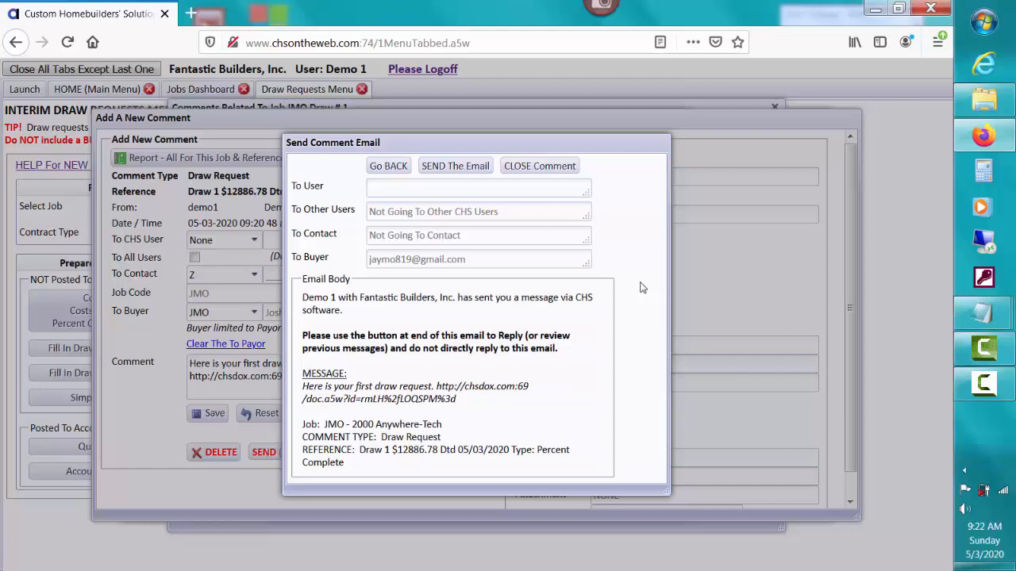
{"action": "left_click", "coordinate": [480, 165]}
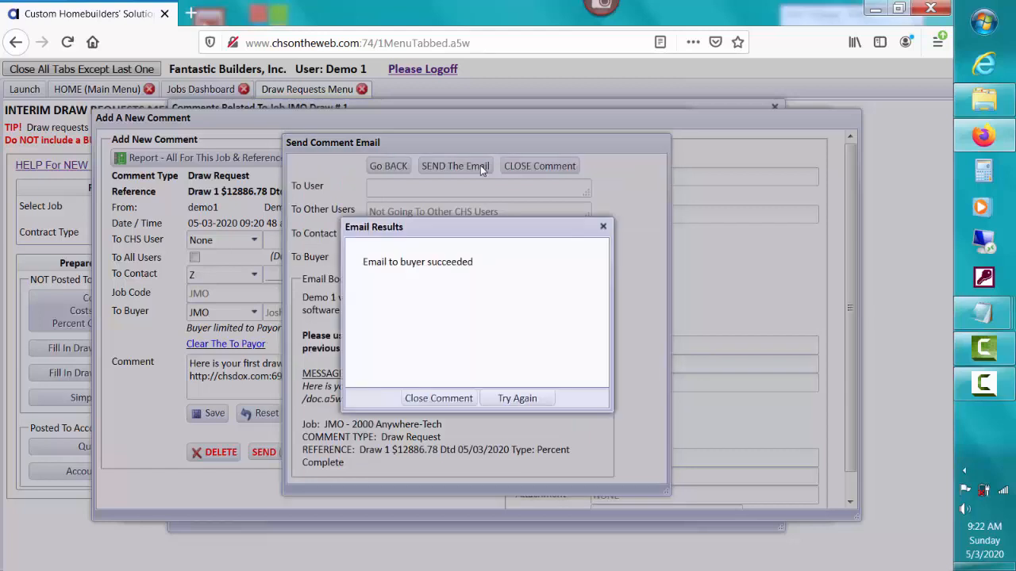
{"action": "left_click", "coordinate": [438, 398]}
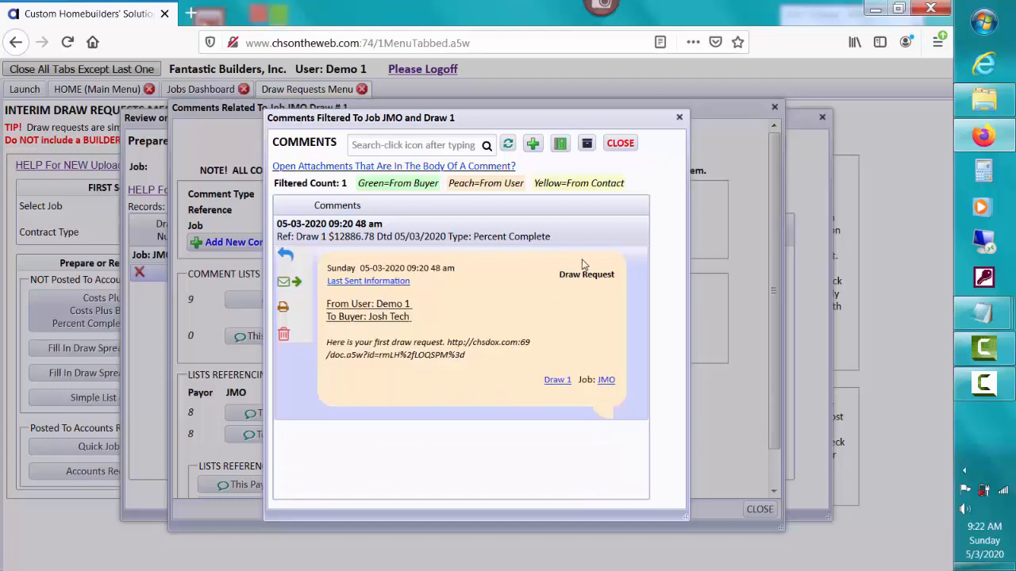
{"action": "left_click", "coordinate": [617, 144]}
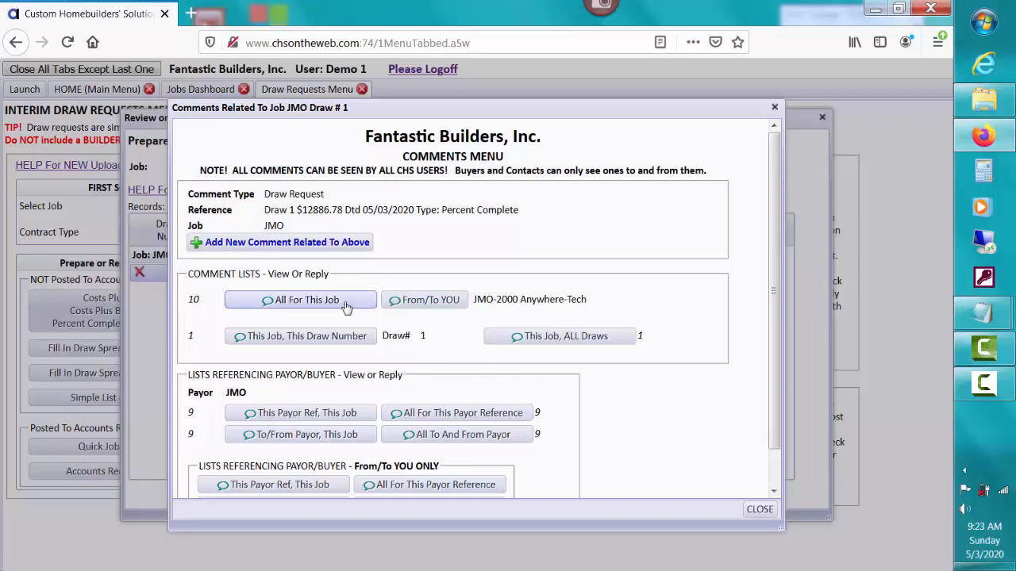
{"action": "left_click", "coordinate": [759, 510]}
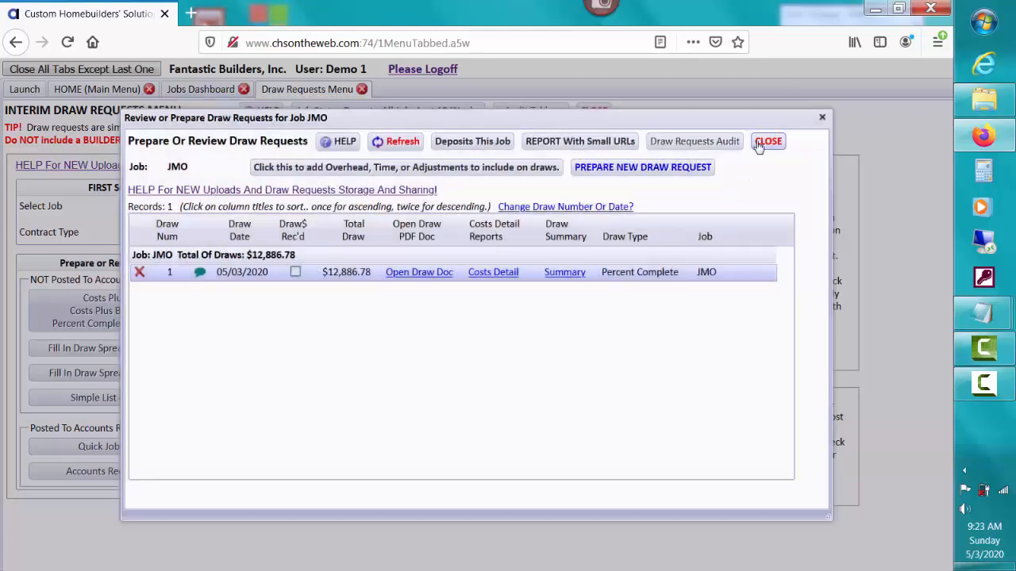
{"action": "left_click", "coordinate": [766, 142]}
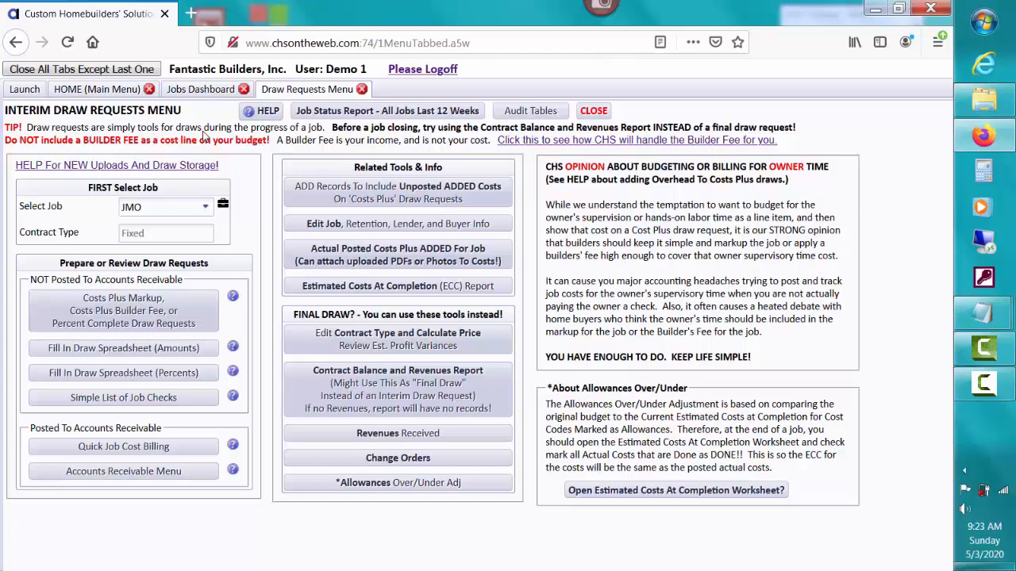
Step: Refresh the launch page's list of comments to or from you, and review the recent draw request, payables and purchase order comments
{"action": "left_click", "coordinate": [25, 89]}
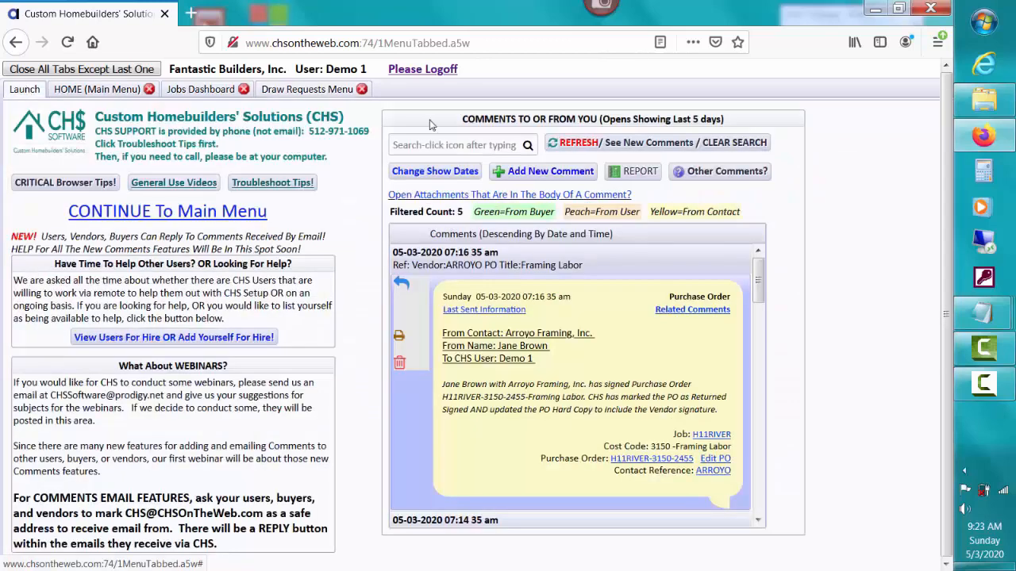
{"action": "left_click", "coordinate": [649, 144]}
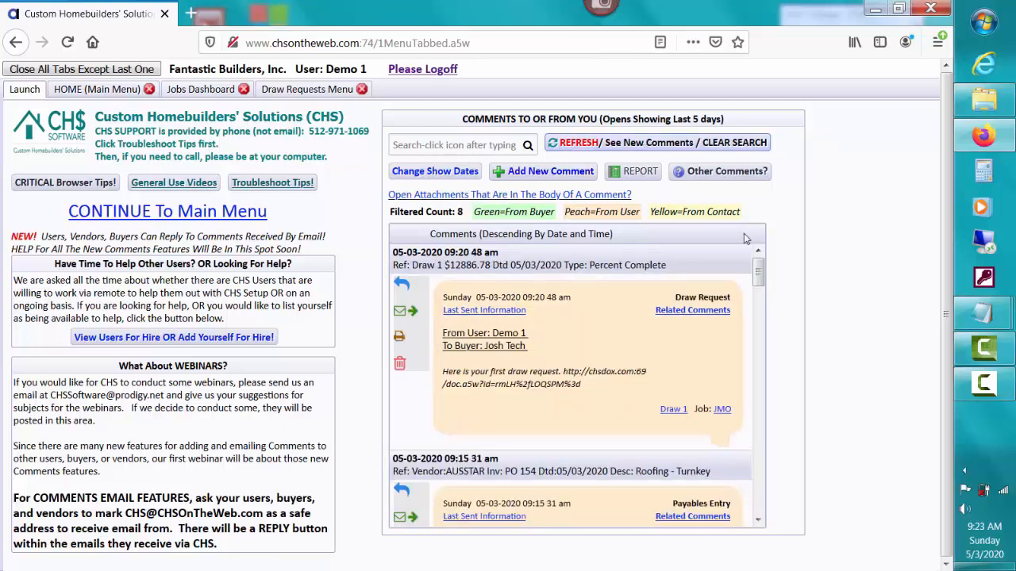
{"action": "left_click_drag", "start_coordinate": [759, 274], "coordinate": [776, 333]}
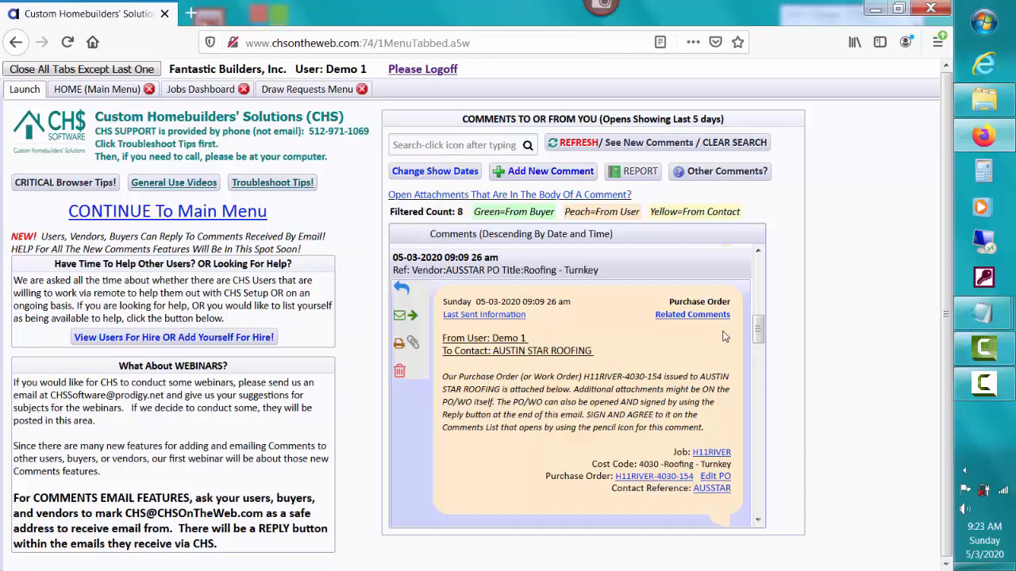
{"action": "left_click_drag", "start_coordinate": [758, 335], "coordinate": [757, 298]}
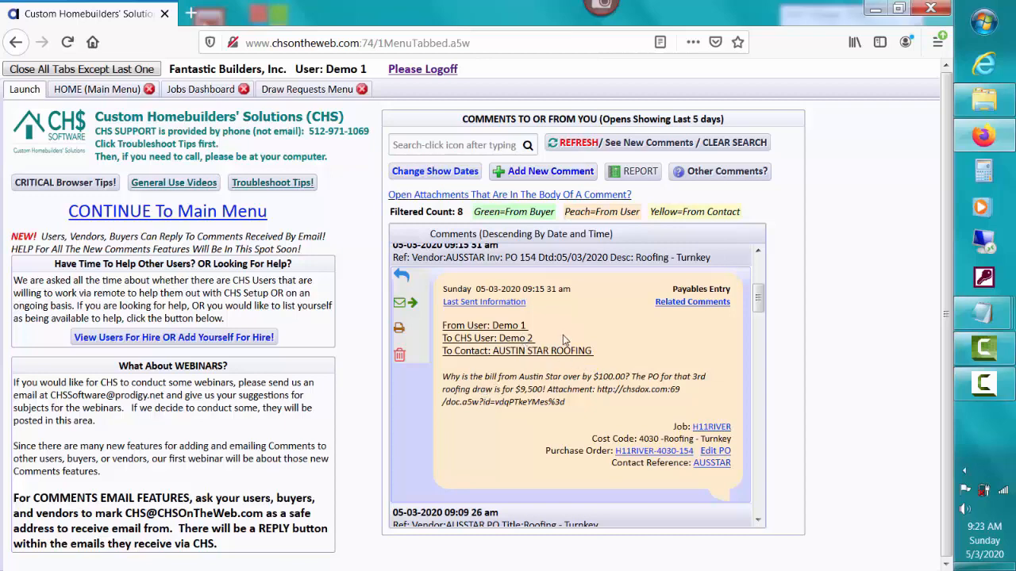
{"action": "left_click_drag", "start_coordinate": [758, 297], "coordinate": [758, 266]}
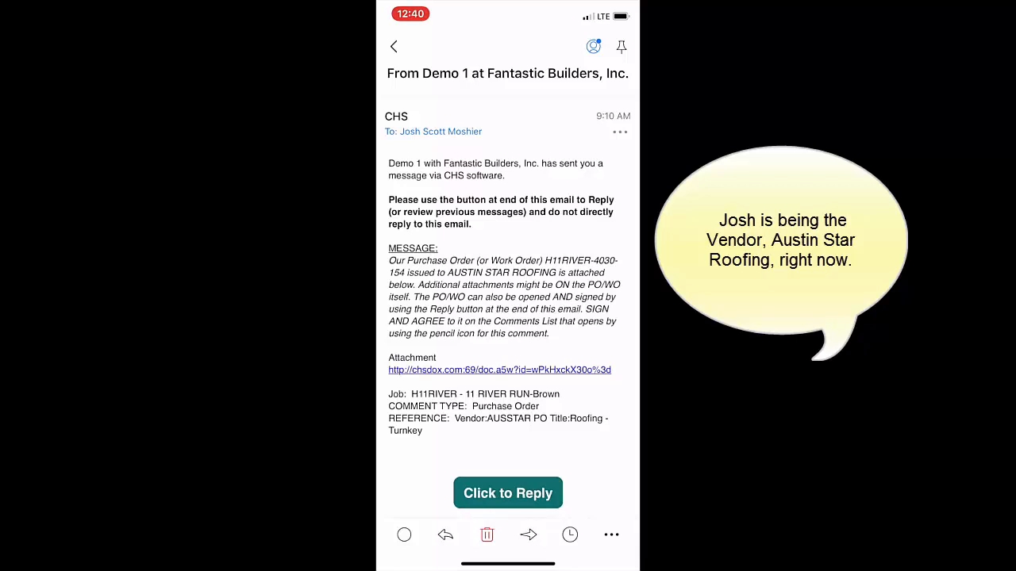
Step: On the vendor's phone, open the reply page from the purchase order email and list the to/from contact comments for job H11RIVER
{"action": "scroll", "coordinate": [508, 317], "scroll_direction": "down", "scroll_amount": 1}
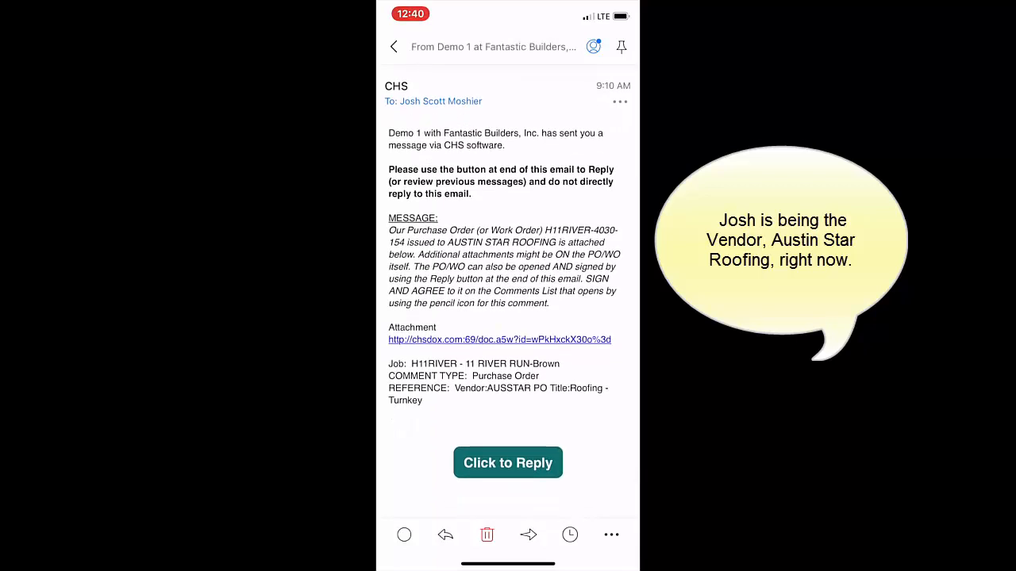
{"action": "scroll", "coordinate": [508, 318], "scroll_direction": "down", "scroll_amount": 1}
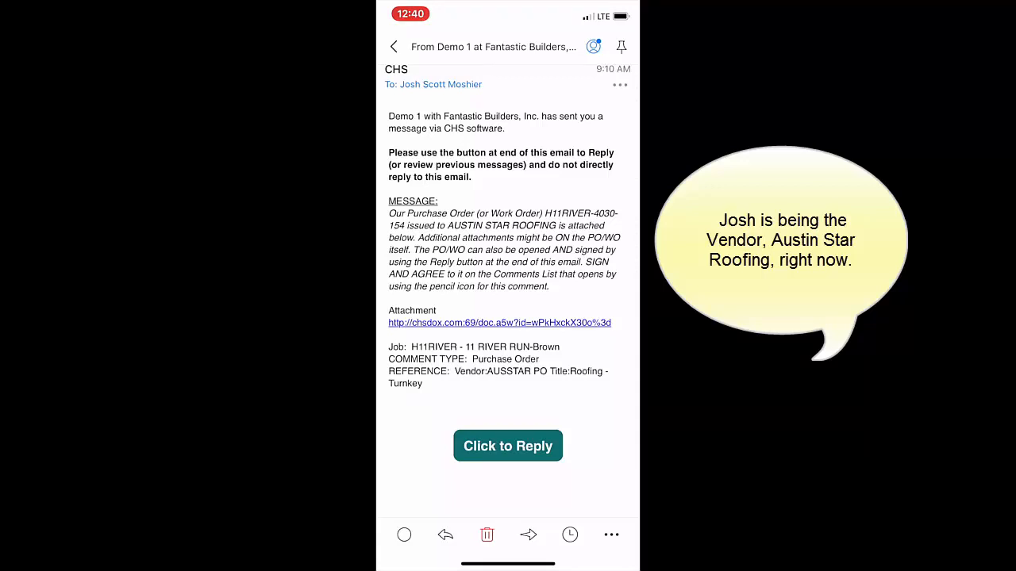
{"action": "left_click", "coordinate": [499, 322]}
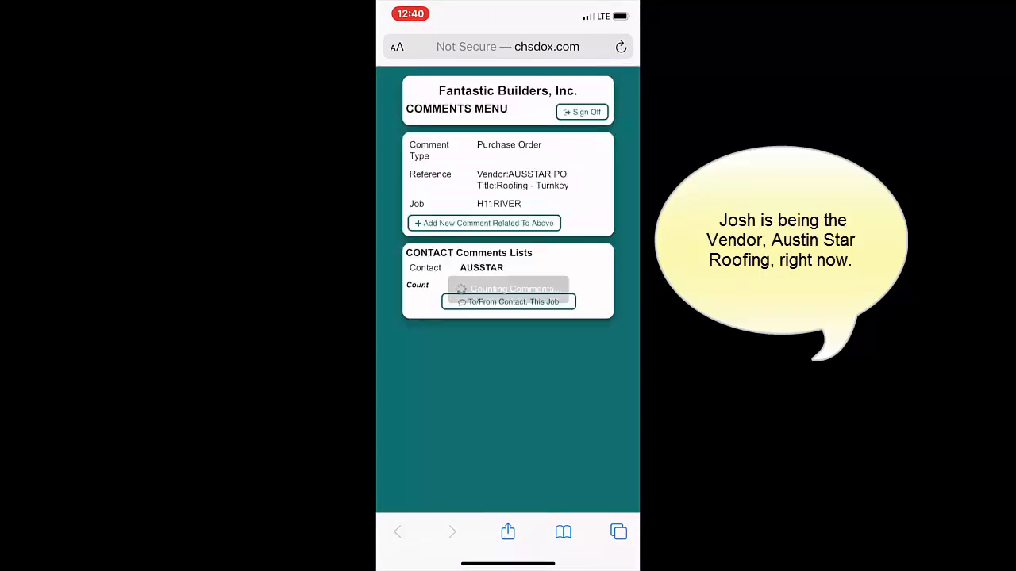
{"action": "left_click", "coordinate": [484, 223]}
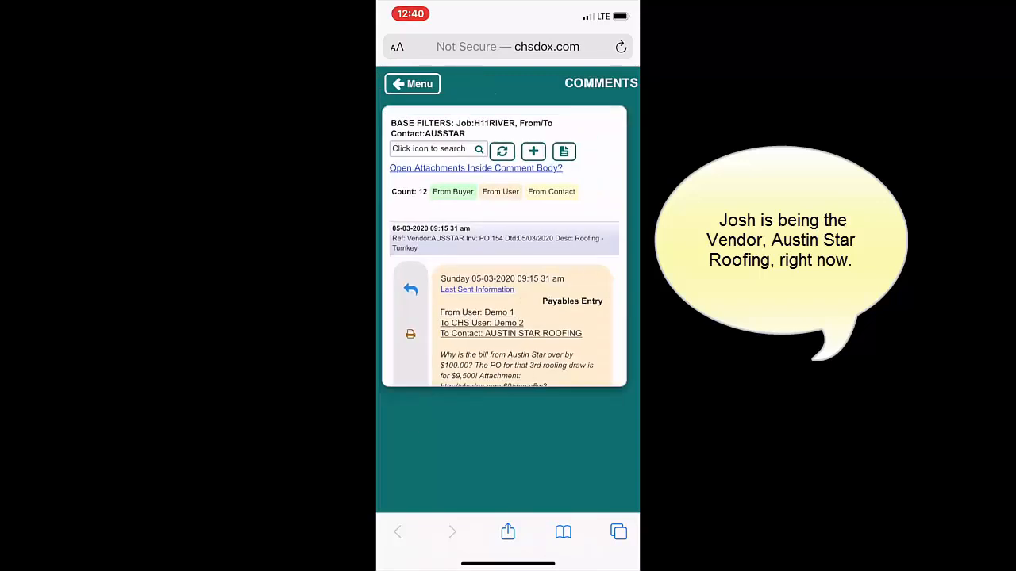
Step: Find the purchase order comment for H11RIVER-4030-154 in the vendor's list and open the PO for review and signing
{"action": "scroll", "coordinate": [503, 298], "scroll_direction": "down", "scroll_amount": 4}
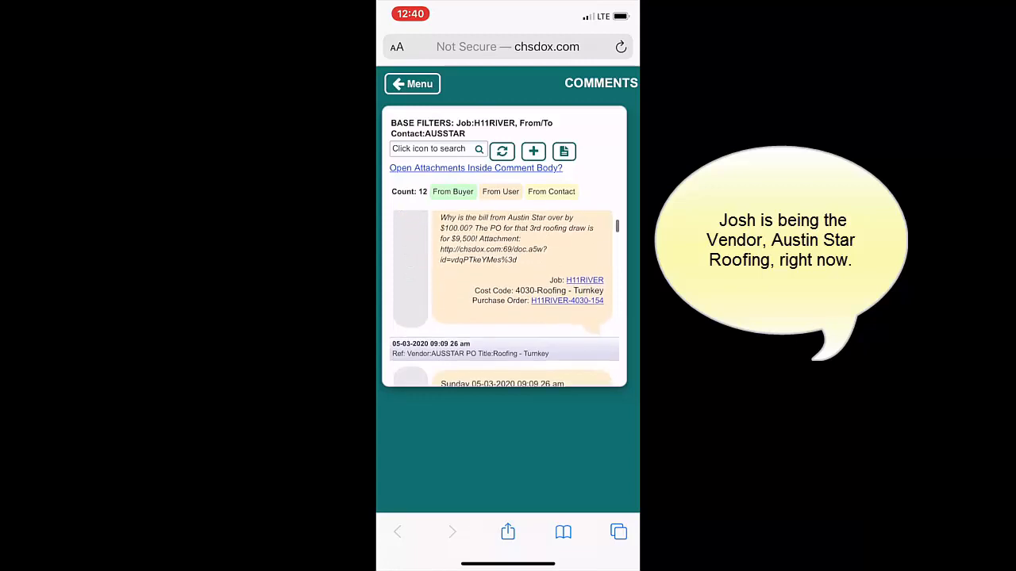
{"action": "scroll", "coordinate": [504, 298], "scroll_direction": "down", "scroll_amount": 4}
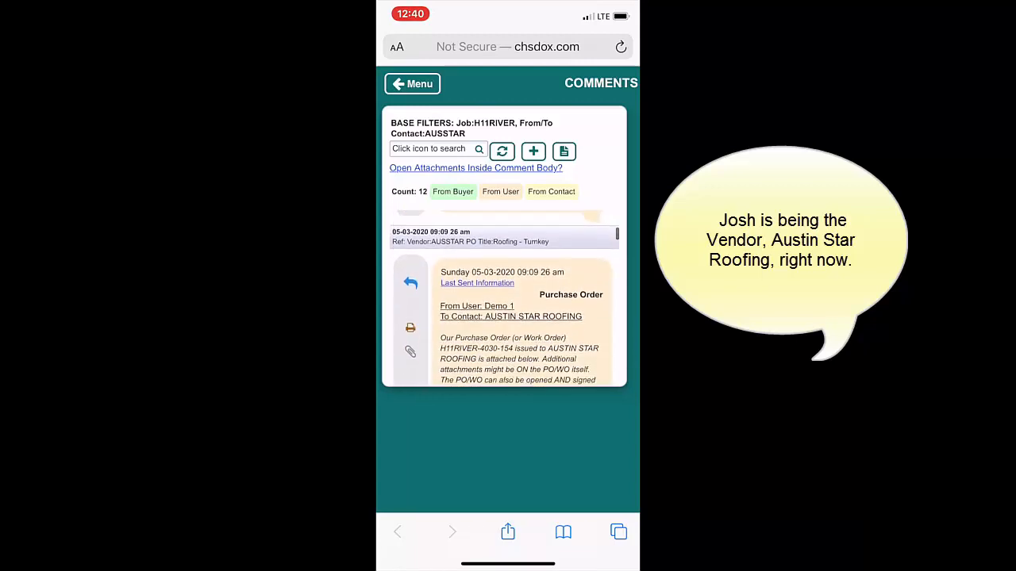
{"action": "scroll", "coordinate": [504, 298], "scroll_direction": "up", "scroll_amount": 6}
{"action": "scroll", "coordinate": [503, 298], "scroll_direction": "down", "scroll_amount": 5}
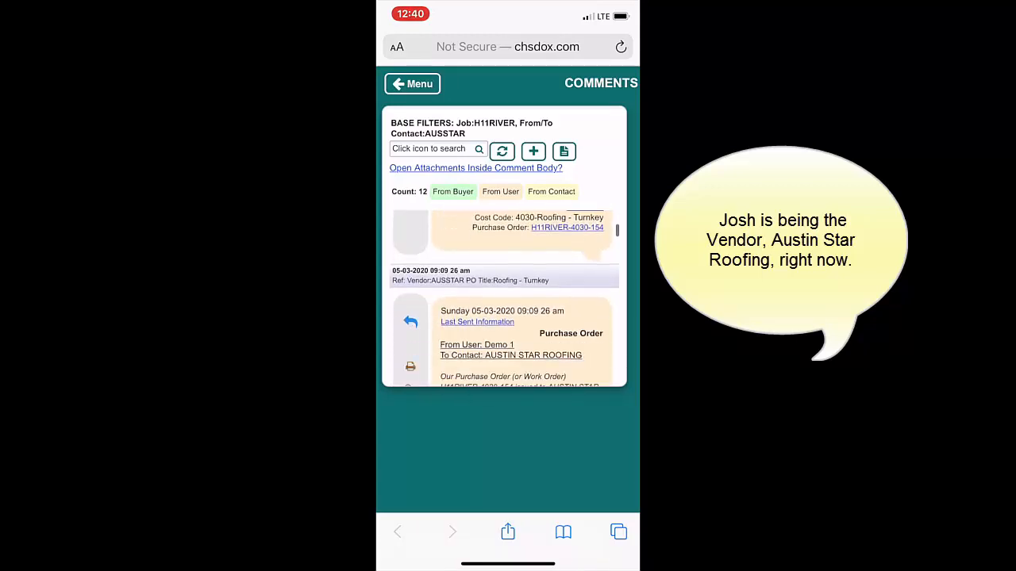
{"action": "scroll", "coordinate": [504, 298], "scroll_direction": "down", "scroll_amount": 5}
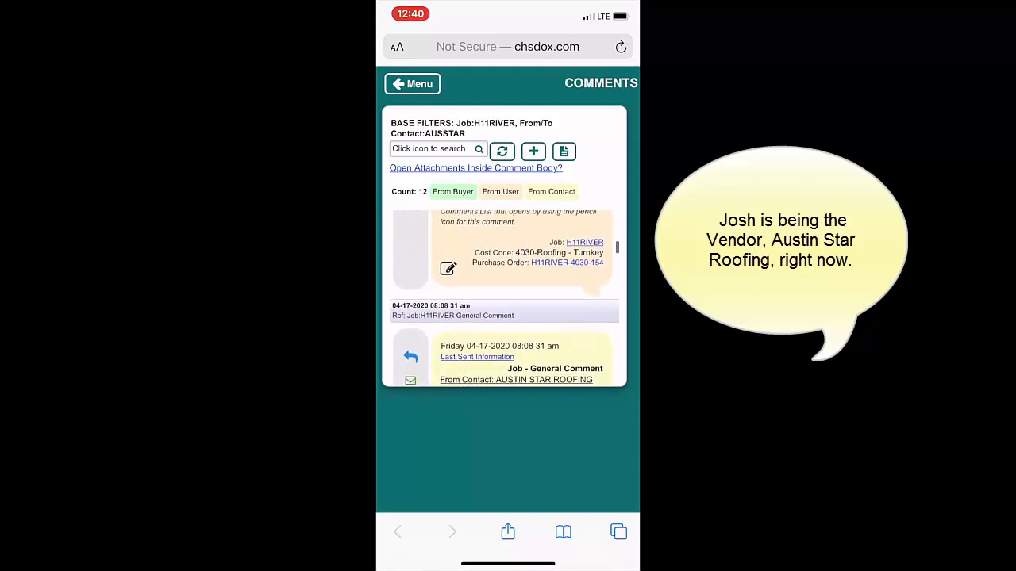
{"action": "scroll", "coordinate": [504, 298], "scroll_direction": "up", "scroll_amount": 4}
{"action": "scroll", "coordinate": [504, 298], "scroll_direction": "down", "scroll_amount": 3}
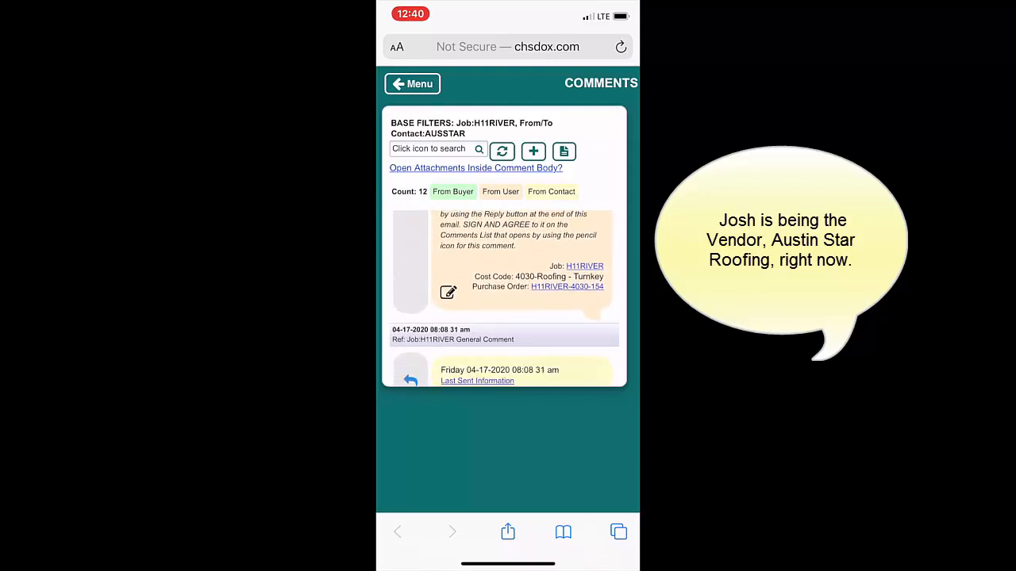
{"action": "scroll", "coordinate": [504, 299], "scroll_direction": "down", "scroll_amount": 5}
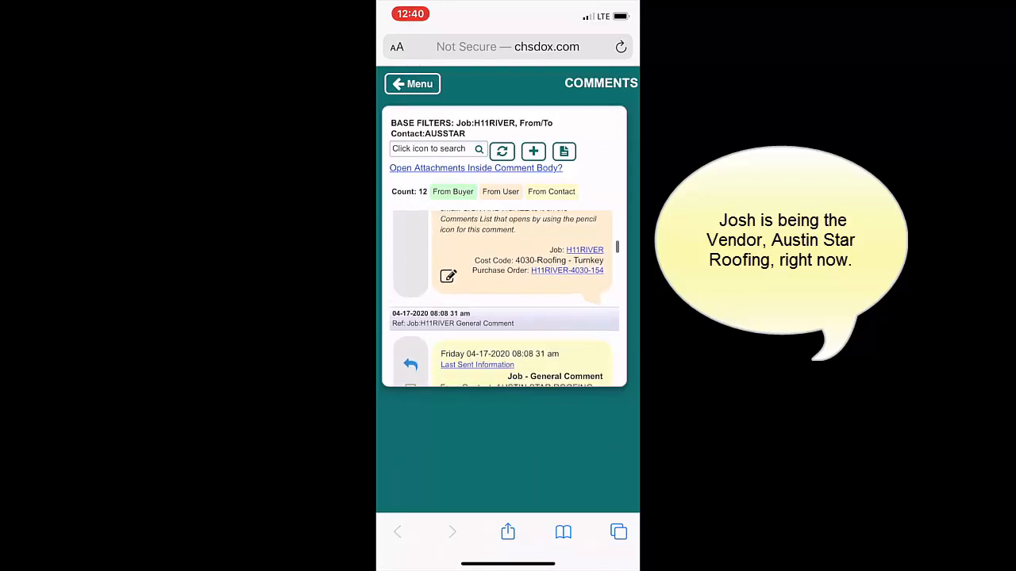
{"action": "scroll", "coordinate": [504, 298], "scroll_direction": "up", "scroll_amount": 5}
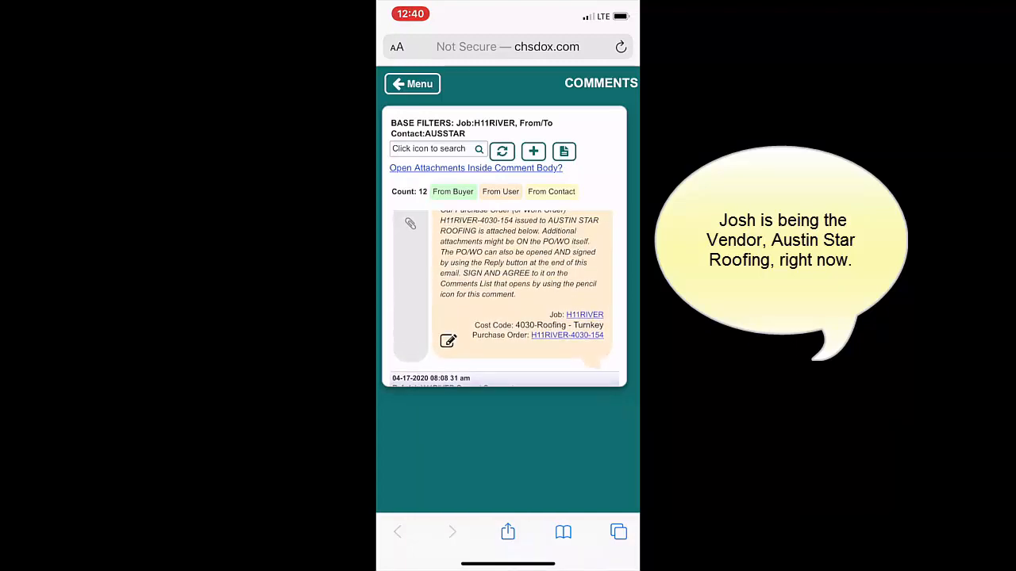
{"action": "left_click", "coordinate": [448, 341]}
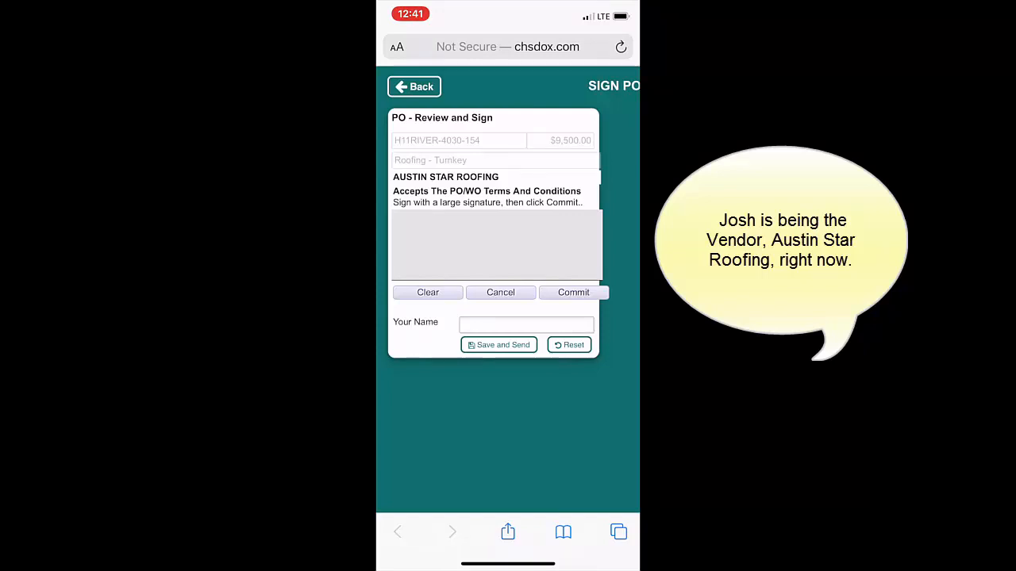
Step: Draw and commit the vendor signature on purchase order H11RIVER-4030-154, fill in the signer's name, and save and send it
{"action": "left_click_drag", "start_coordinate": [412, 230], "coordinate": [557, 235]}
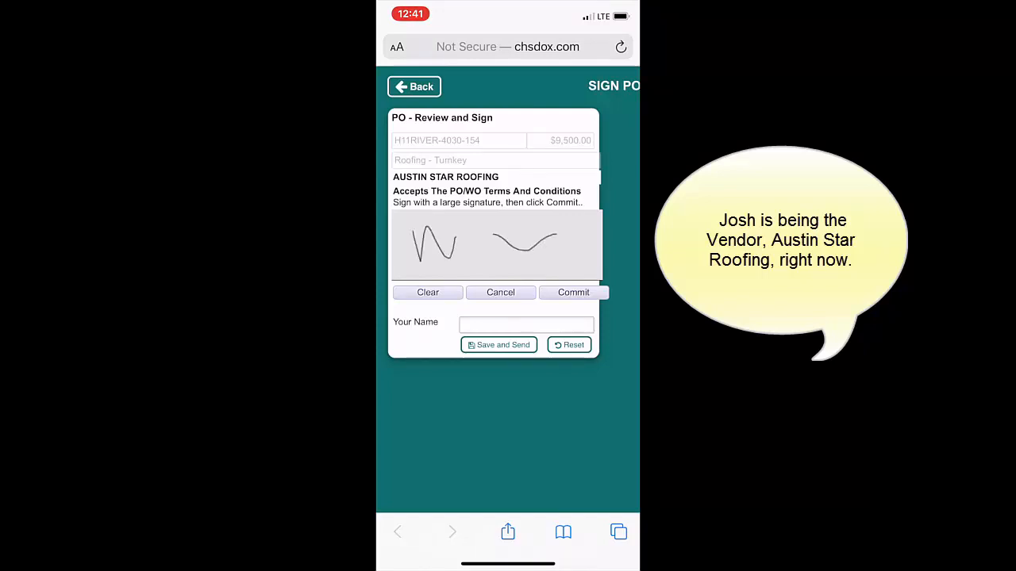
{"action": "left_click", "coordinate": [573, 292]}
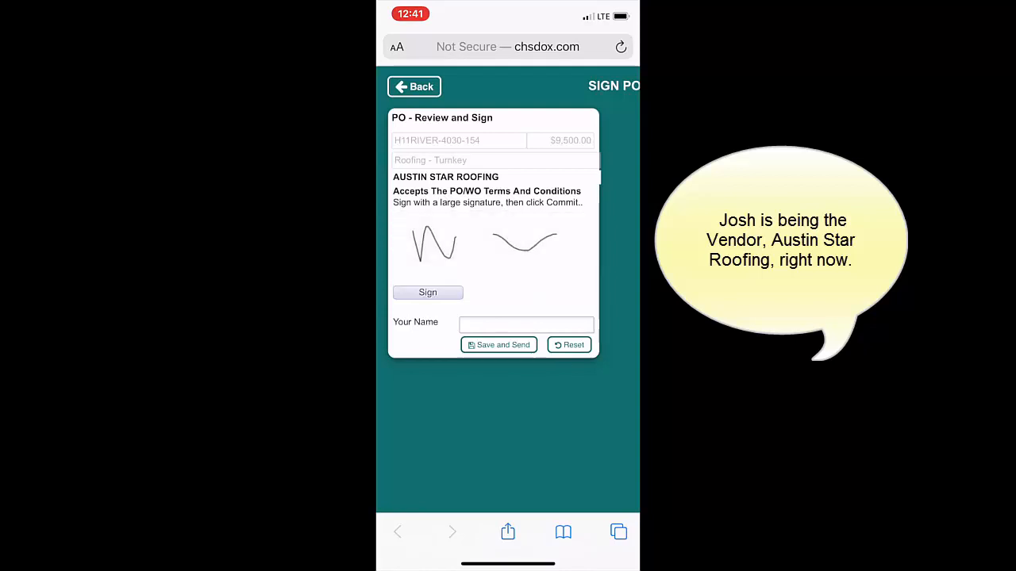
{"action": "left_click", "coordinate": [526, 324]}
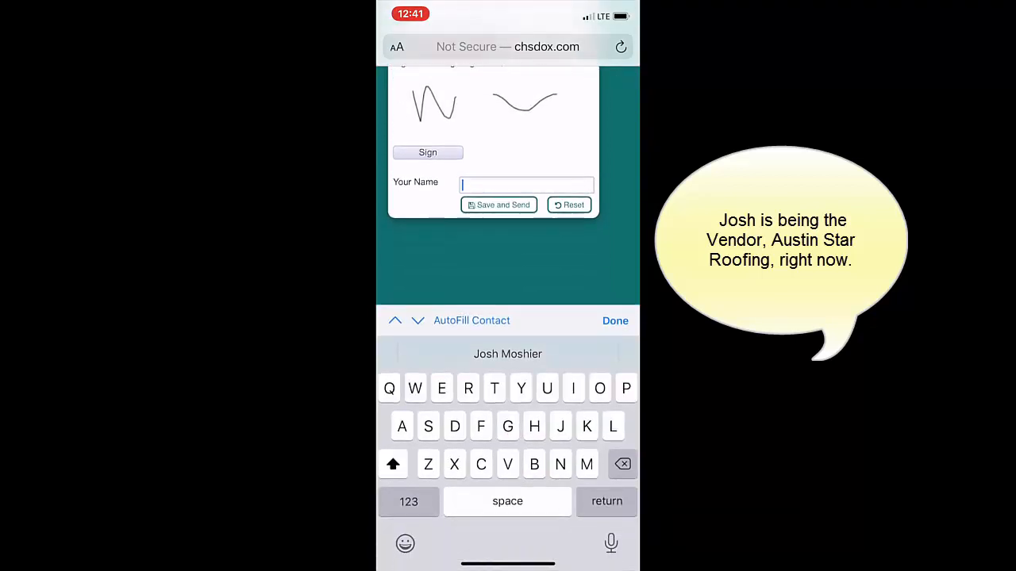
{"action": "type", "text": "Au"}
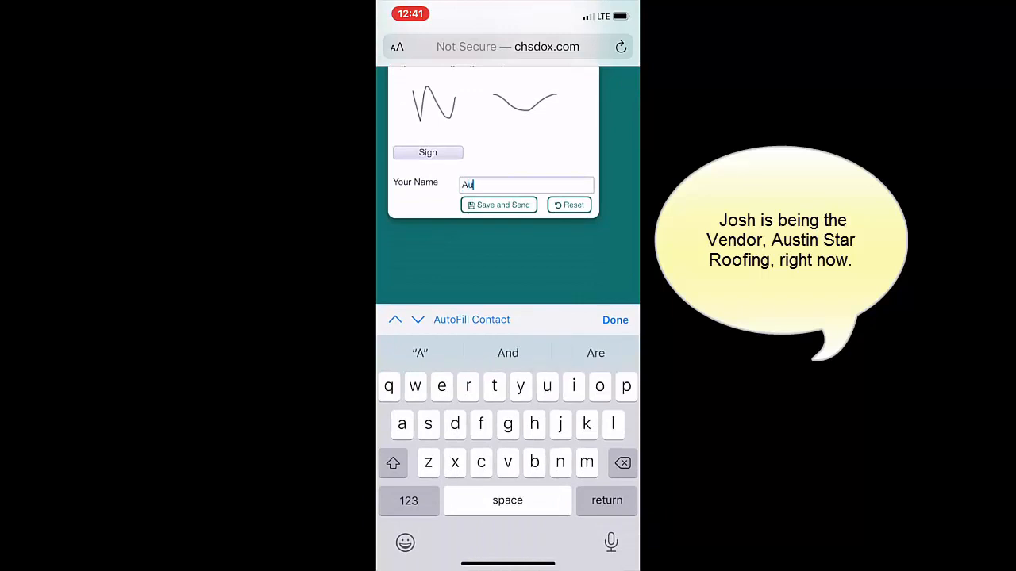
{"action": "type", "text": "stin Star"}
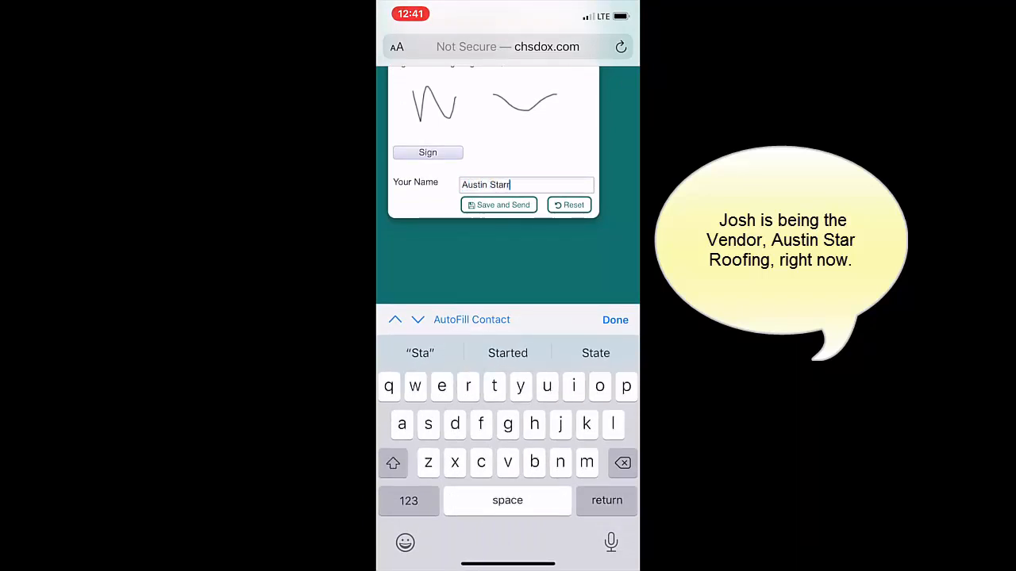
{"action": "left_click", "coordinate": [615, 320]}
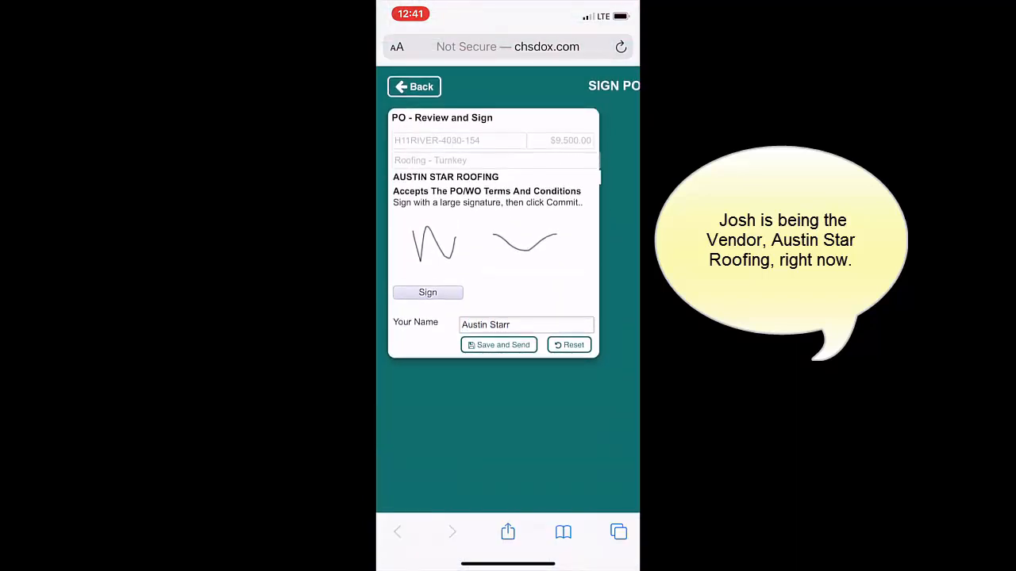
{"action": "left_click", "coordinate": [498, 345]}
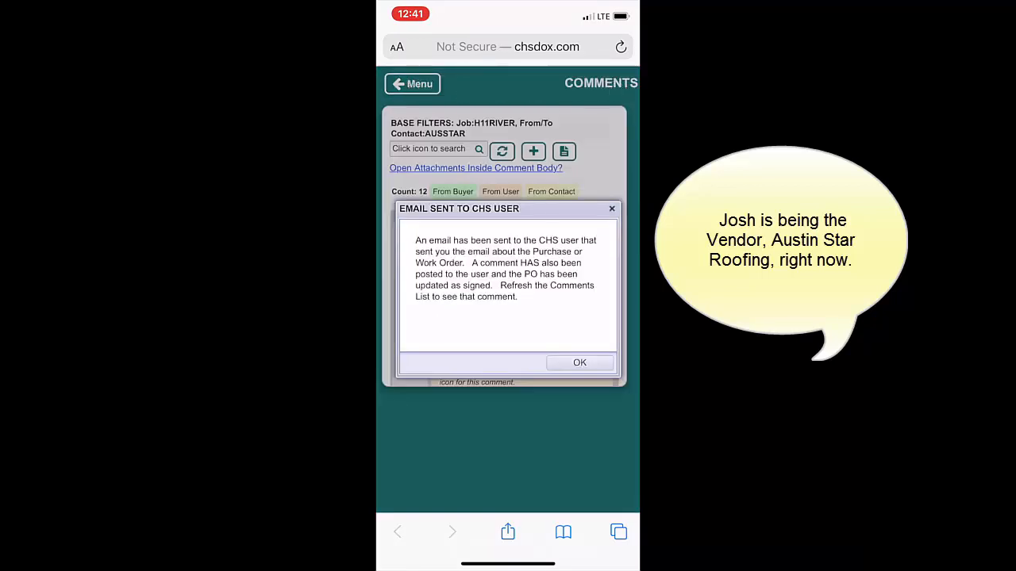
{"action": "left_click", "coordinate": [580, 363]}
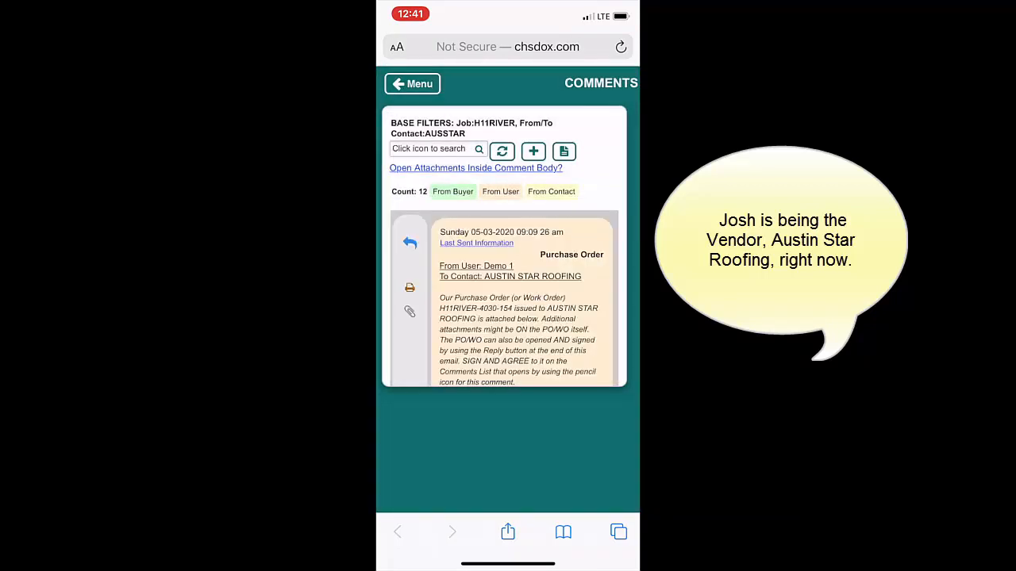
Step: Open the purchase order file from the vendor's comment to examine its signatures, and return to the H11RIVER comments list
{"action": "scroll", "coordinate": [504, 299], "scroll_direction": "down", "scroll_amount": 3}
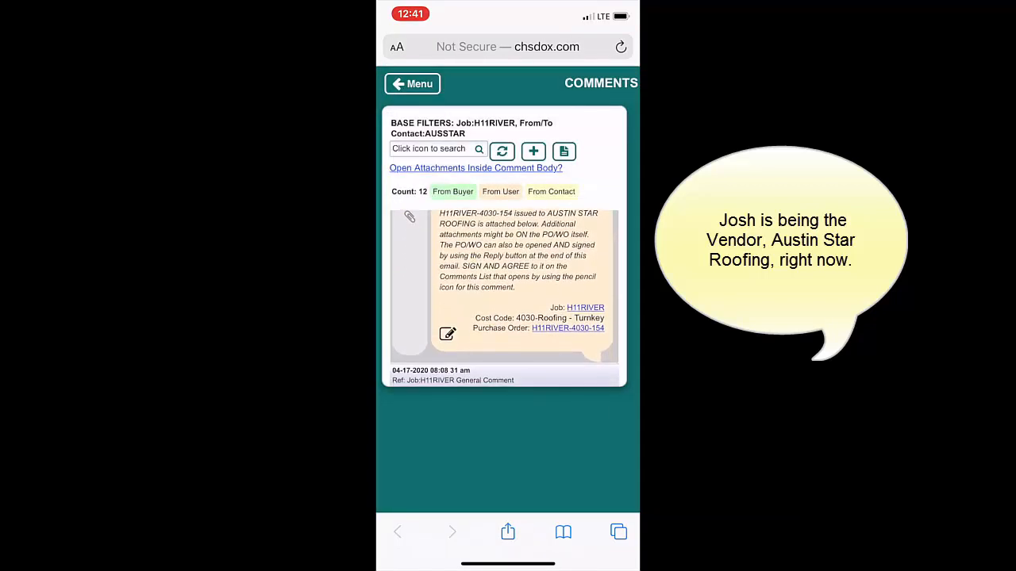
{"action": "scroll", "coordinate": [504, 298], "scroll_direction": "up", "scroll_amount": 3}
{"action": "left_click", "coordinate": [410, 288]}
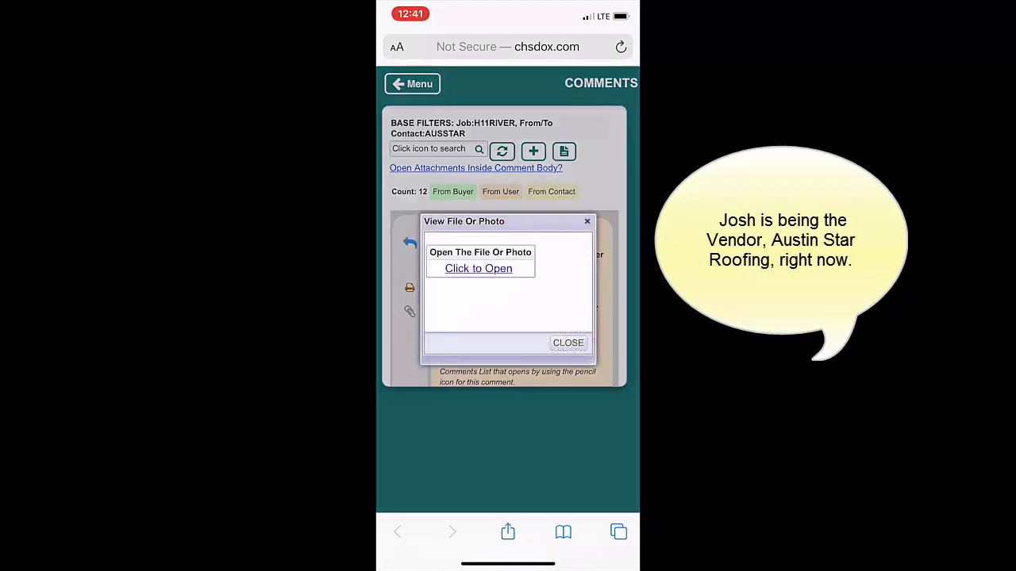
{"action": "left_click", "coordinate": [478, 269]}
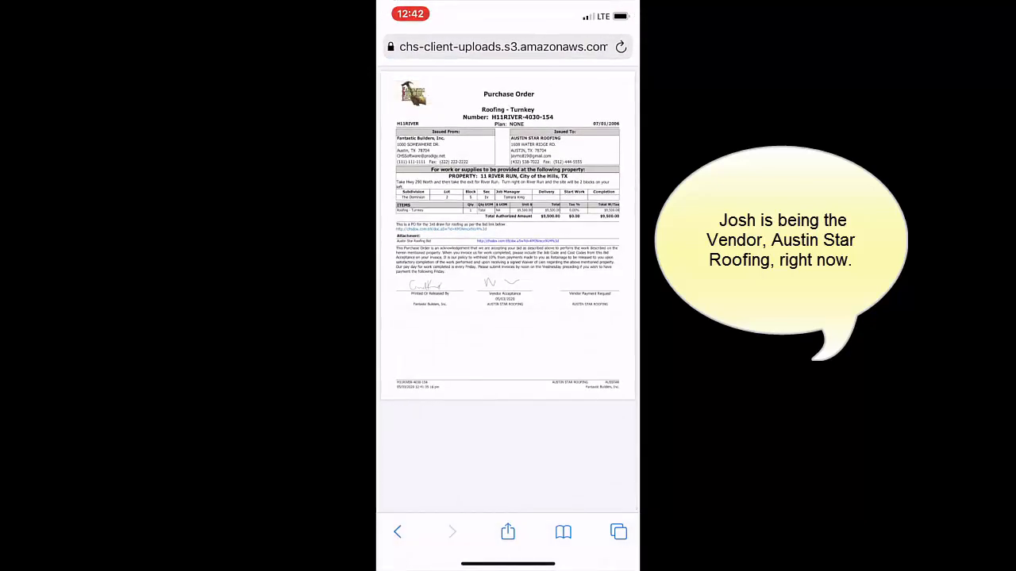
{"action": "scroll", "coordinate": [516, 287], "scroll_direction": "up", "scroll_amount": 5}
{"action": "scroll", "coordinate": [516, 288], "scroll_direction": "down", "scroll_amount": 5}
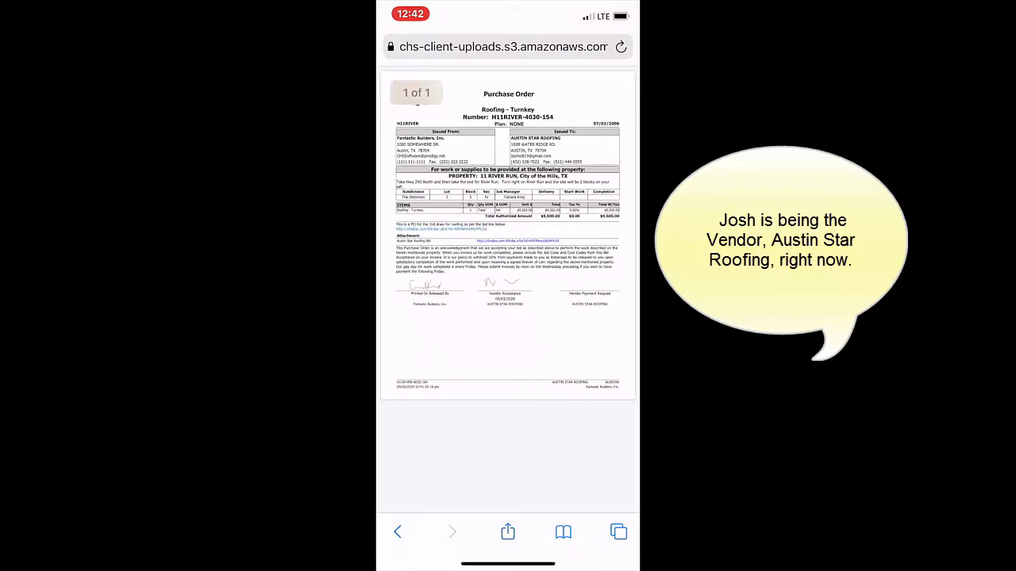
{"action": "left_click", "coordinate": [618, 532]}
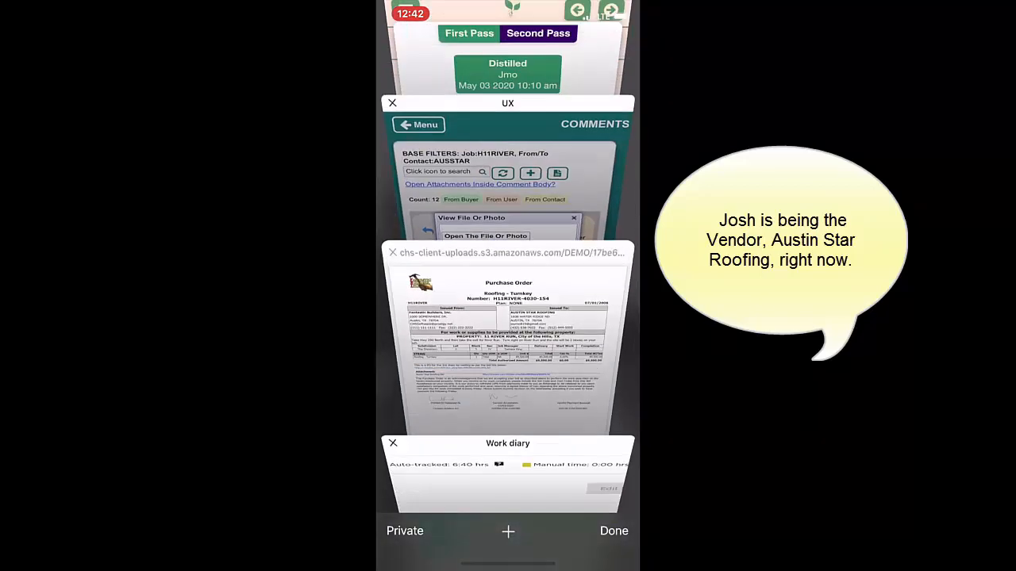
{"action": "left_click", "coordinate": [508, 230]}
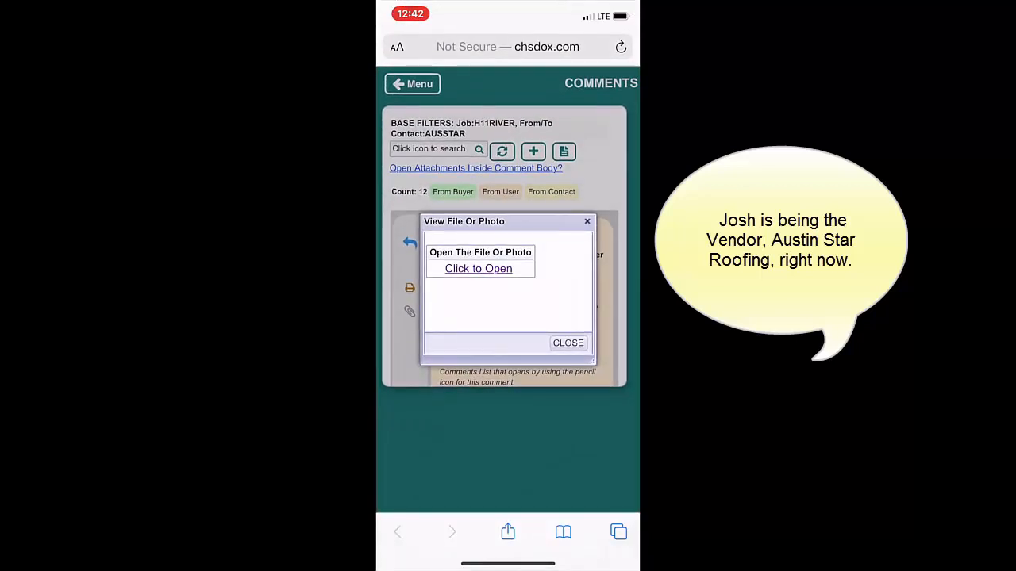
{"action": "left_click", "coordinate": [568, 343]}
{"action": "scroll", "coordinate": [504, 298], "scroll_direction": "down", "scroll_amount": 2}
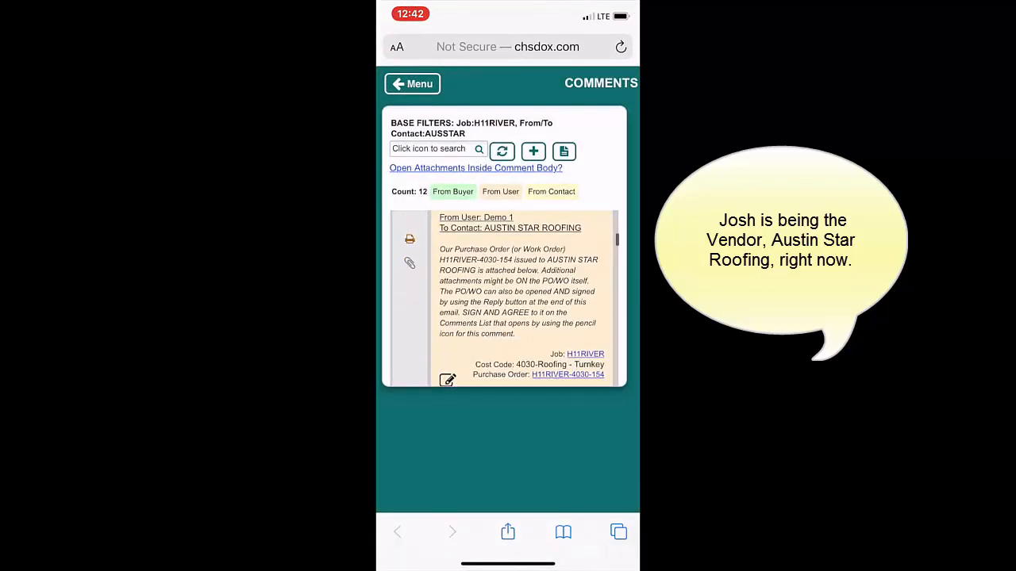
{"action": "scroll", "coordinate": [505, 298], "scroll_direction": "up", "scroll_amount": 2}
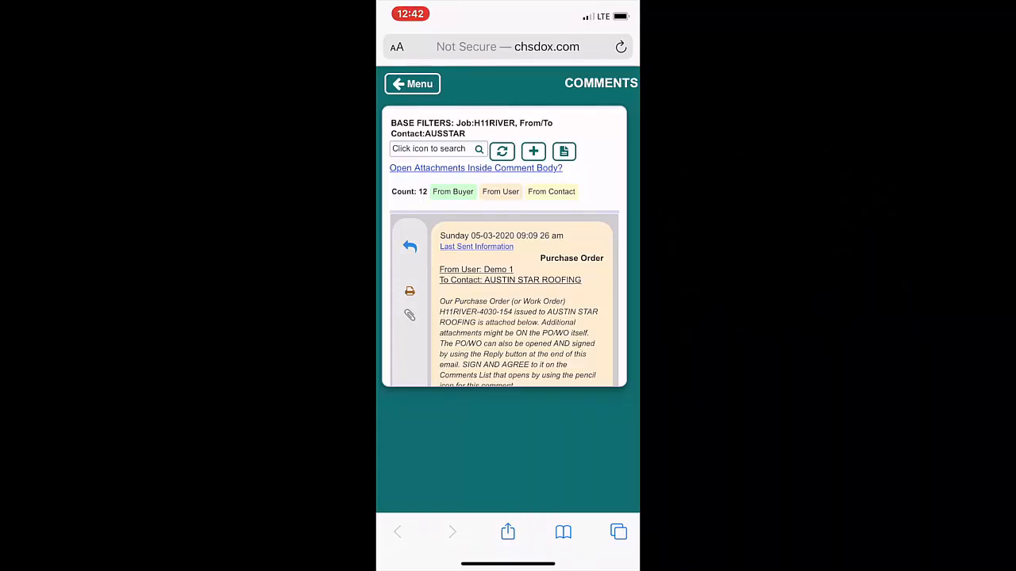
Step: Switch to the Spark mail app and look through the 9:18 AM emails from Fantastic Builders, including the Austin Star bill question
{"action": "left_click_drag", "start_coordinate": [508, 564], "coordinate": [555, 413]}
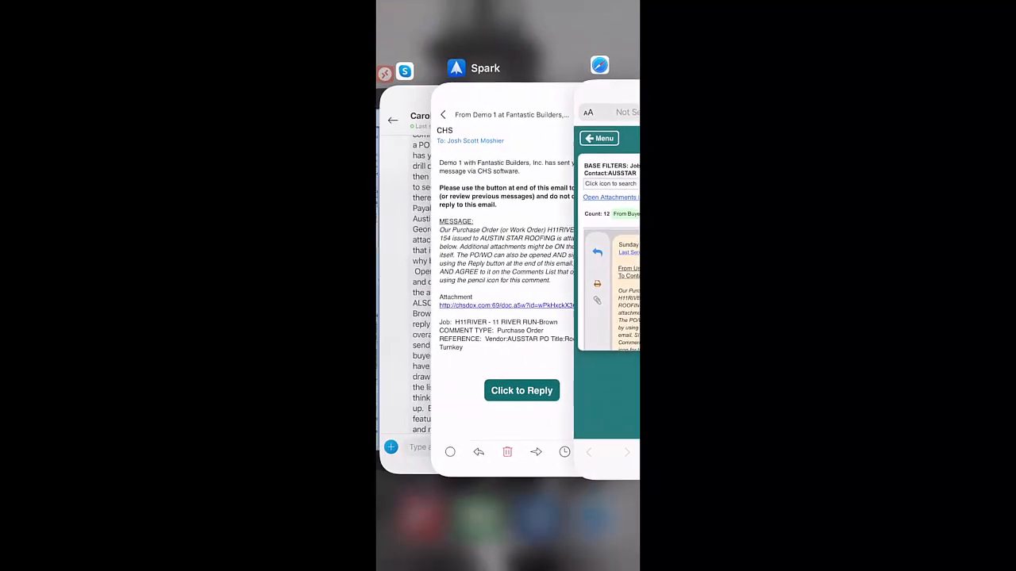
{"action": "left_click", "coordinate": [503, 273]}
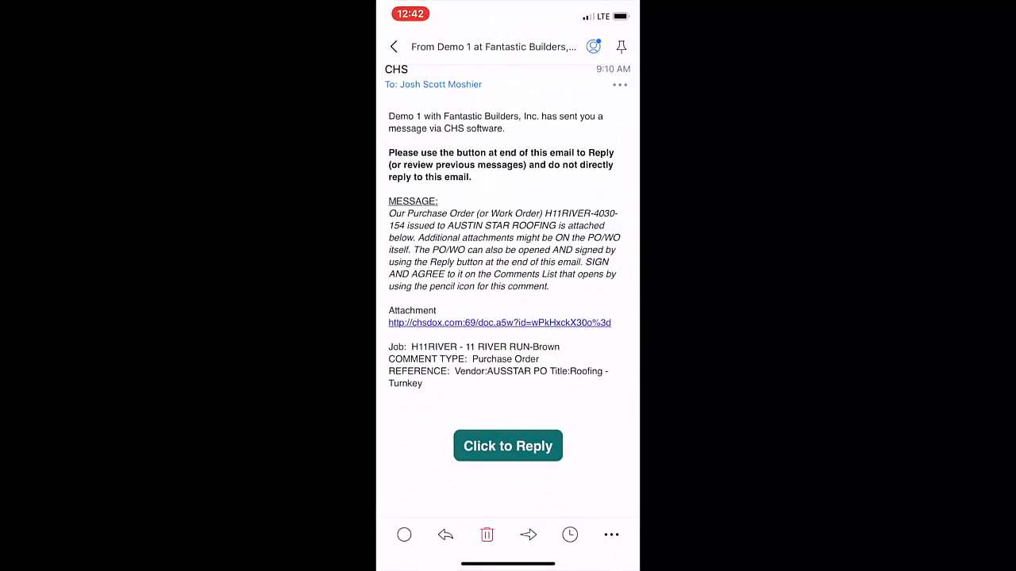
{"action": "left_click", "coordinate": [394, 47]}
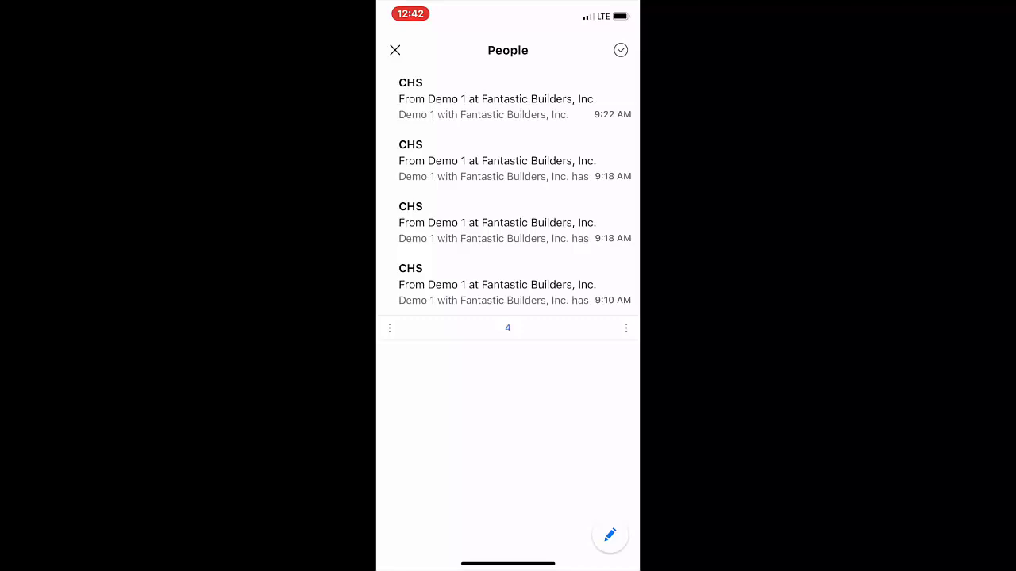
{"action": "left_click", "coordinate": [497, 222]}
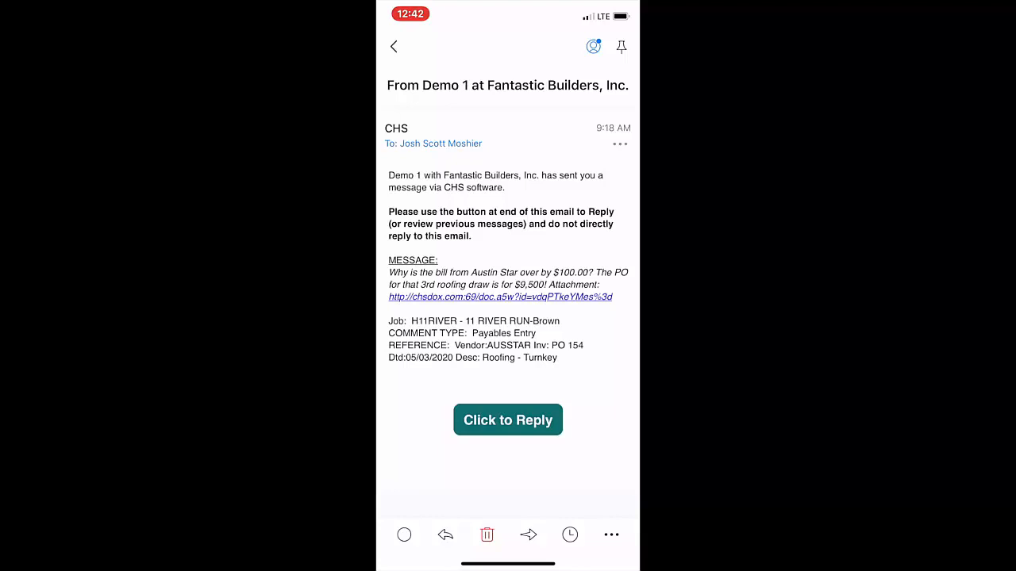
{"action": "left_click", "coordinate": [393, 46]}
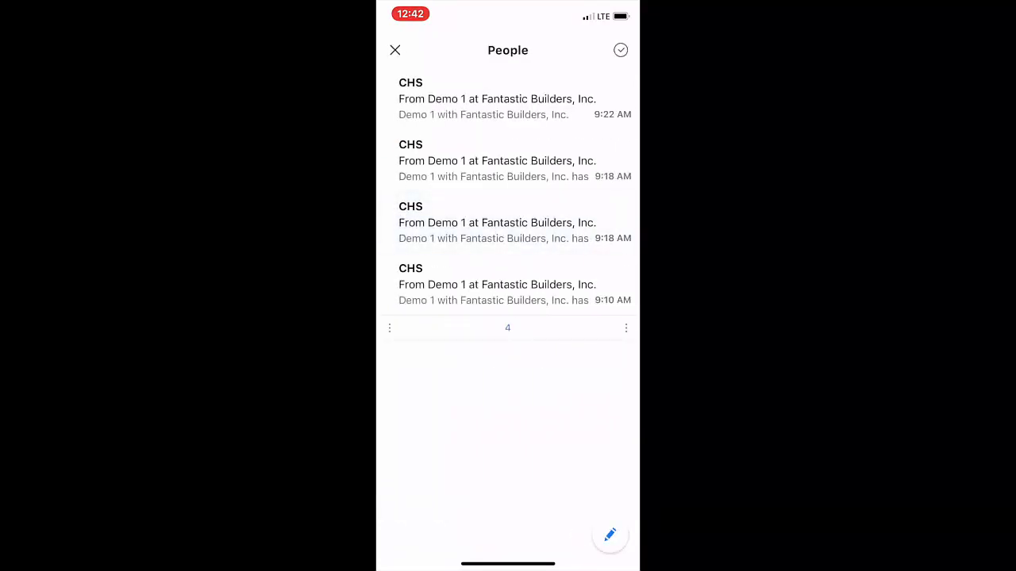
{"action": "left_click", "coordinate": [508, 160]}
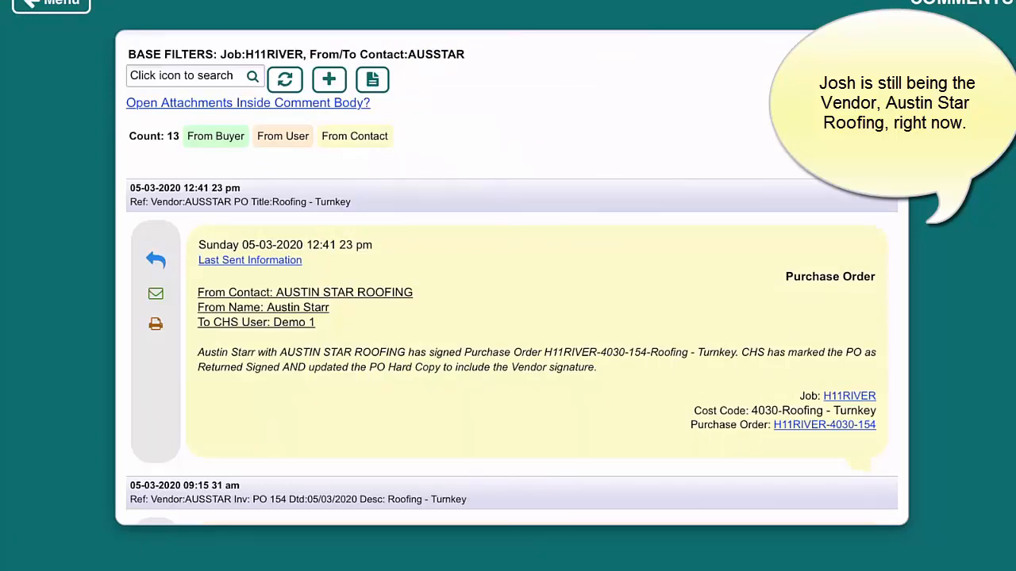
Step: Review the signed purchase order comment and the payables entry comment in the H11RIVER list for contact AUSSTAR
{"action": "scroll", "coordinate": [512, 345], "scroll_direction": "down", "scroll_amount": 1}
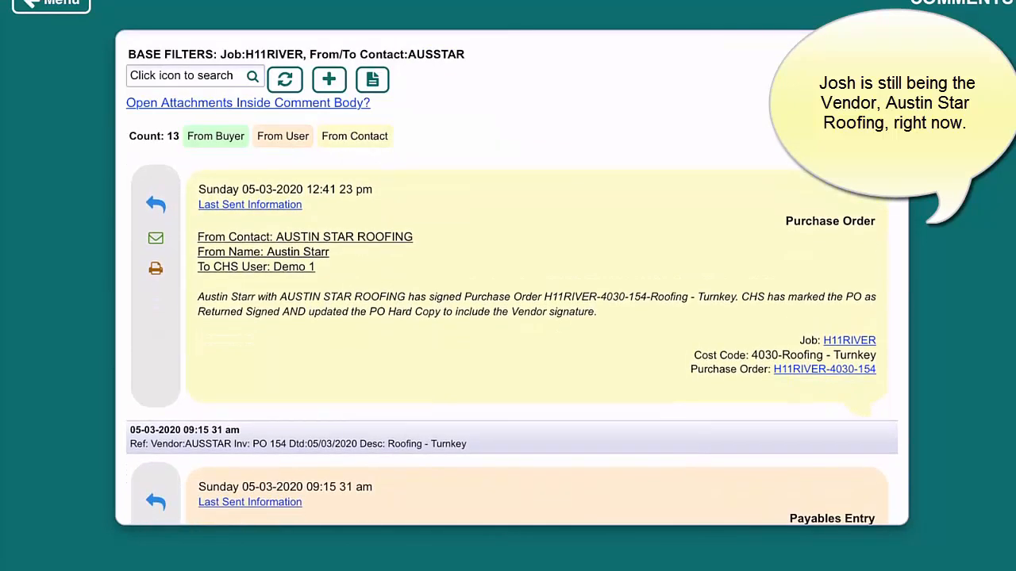
{"action": "scroll", "coordinate": [512, 345], "scroll_direction": "up", "scroll_amount": 1}
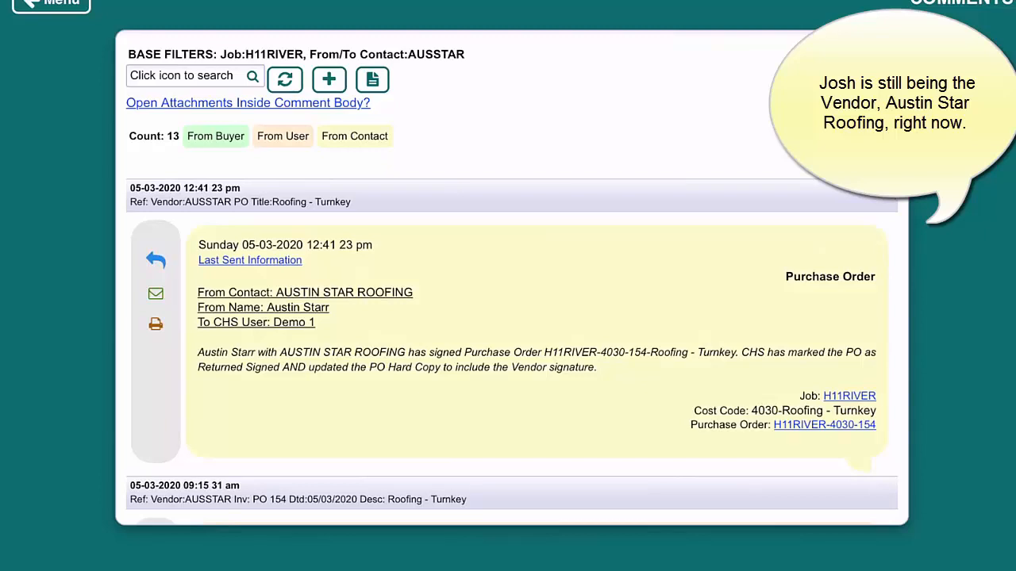
{"action": "scroll", "coordinate": [512, 343], "scroll_direction": "down", "scroll_amount": 3}
{"action": "scroll", "coordinate": [512, 345], "scroll_direction": "down", "scroll_amount": 2}
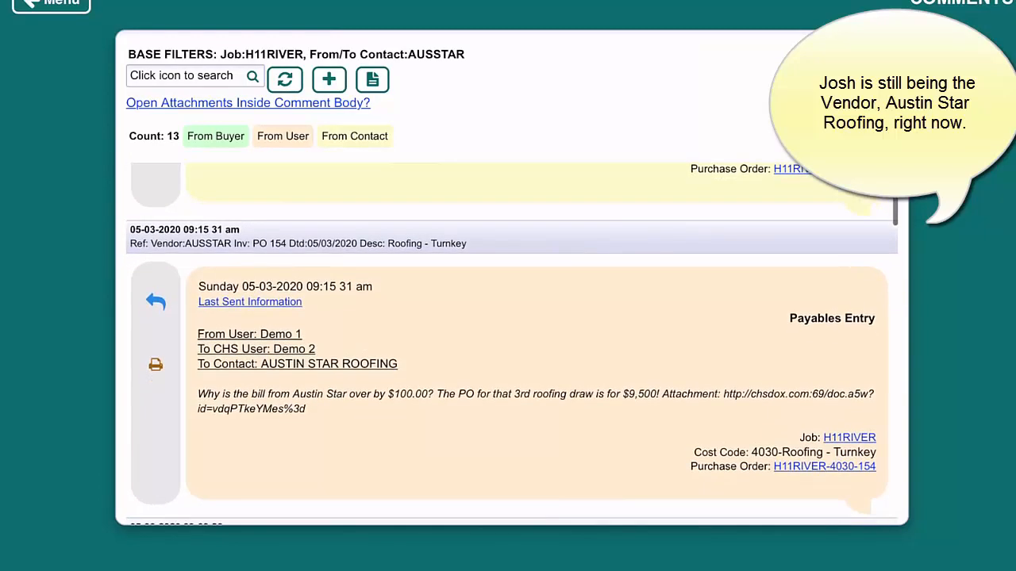
{"action": "scroll", "coordinate": [512, 345], "scroll_direction": "down", "scroll_amount": 1}
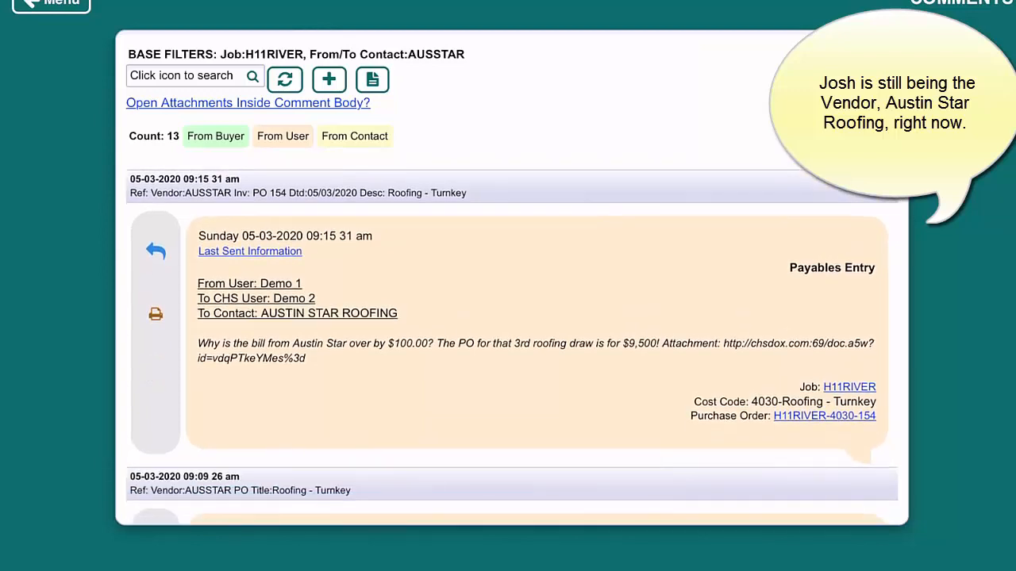
{"action": "scroll", "coordinate": [512, 345], "scroll_direction": "down", "scroll_amount": 1}
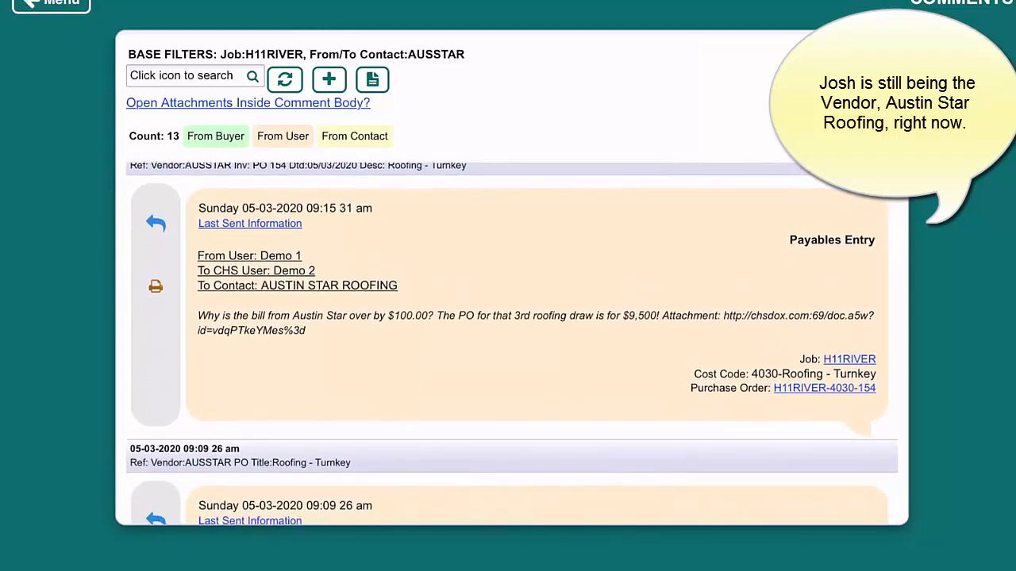
Step: Open purchase order H11RIVER-4030-154 from the payables entry comment, examine its amount and signatures, and close the file viewer
{"action": "left_click", "coordinate": [825, 388]}
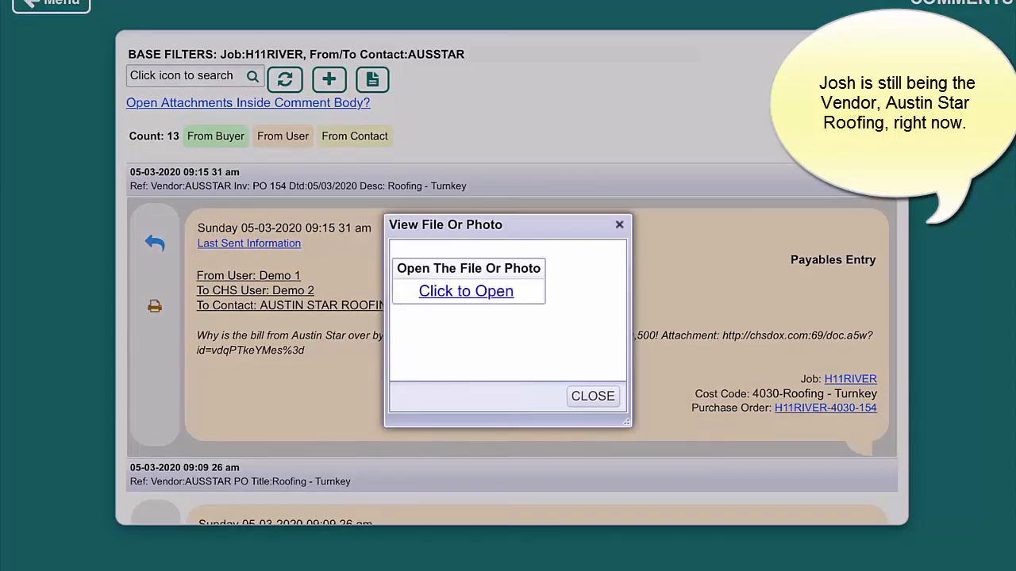
{"action": "left_click", "coordinate": [466, 291]}
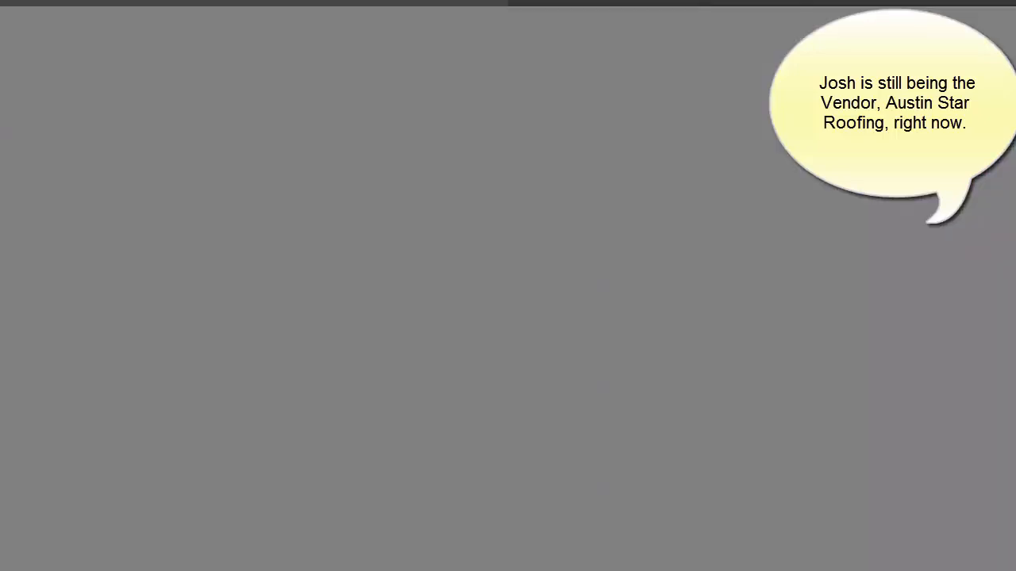
{"action": "scroll", "coordinate": [508, 286], "scroll_direction": "down", "scroll_amount": 5}
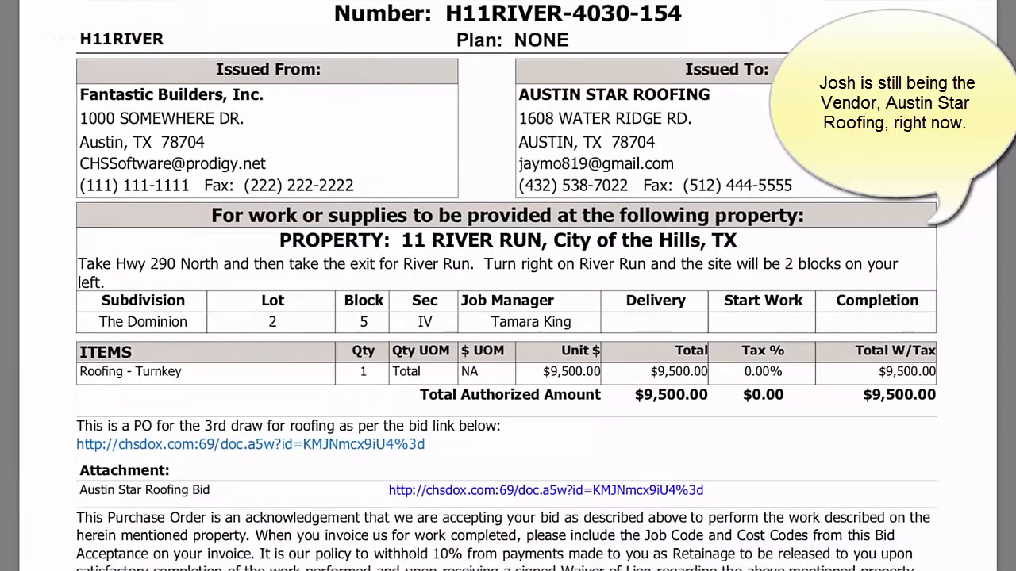
{"action": "scroll", "coordinate": [508, 286], "scroll_direction": "down", "scroll_amount": 1}
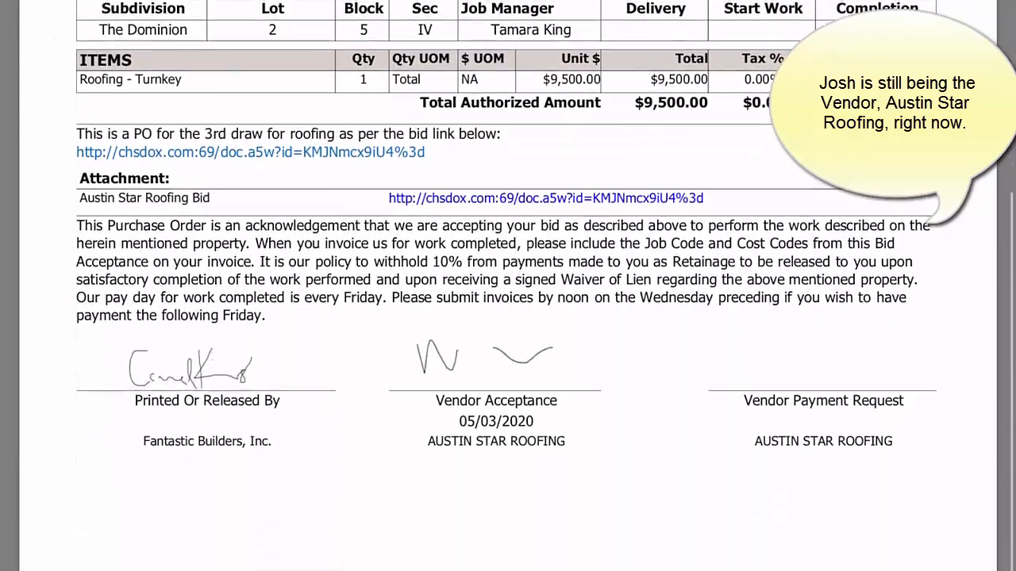
{"action": "scroll", "coordinate": [508, 286], "scroll_direction": "up", "scroll_amount": 5}
{"action": "scroll", "coordinate": [508, 286], "scroll_direction": "down", "scroll_amount": 1}
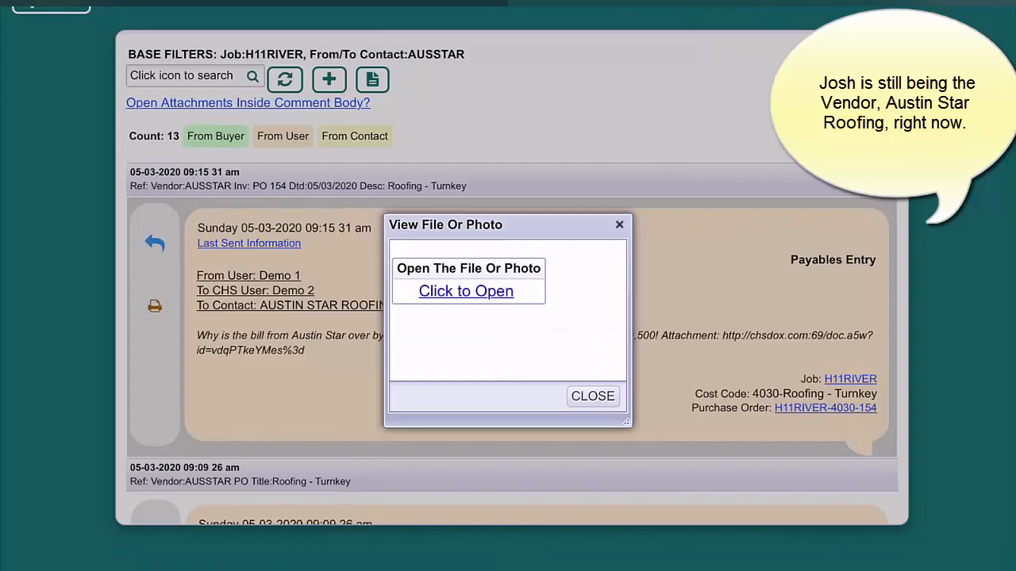
{"action": "left_click", "coordinate": [592, 396]}
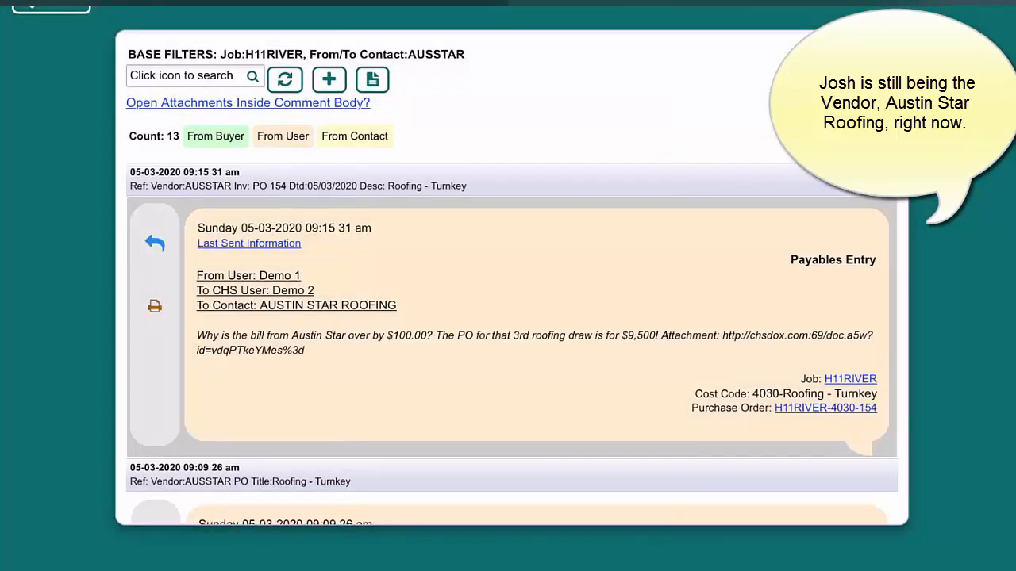
Step: Start a reply to the 09:15 payables entry comment about the $100.00 overbilling and enter the vendor contact's name as sender
{"action": "left_click", "coordinate": [154, 244]}
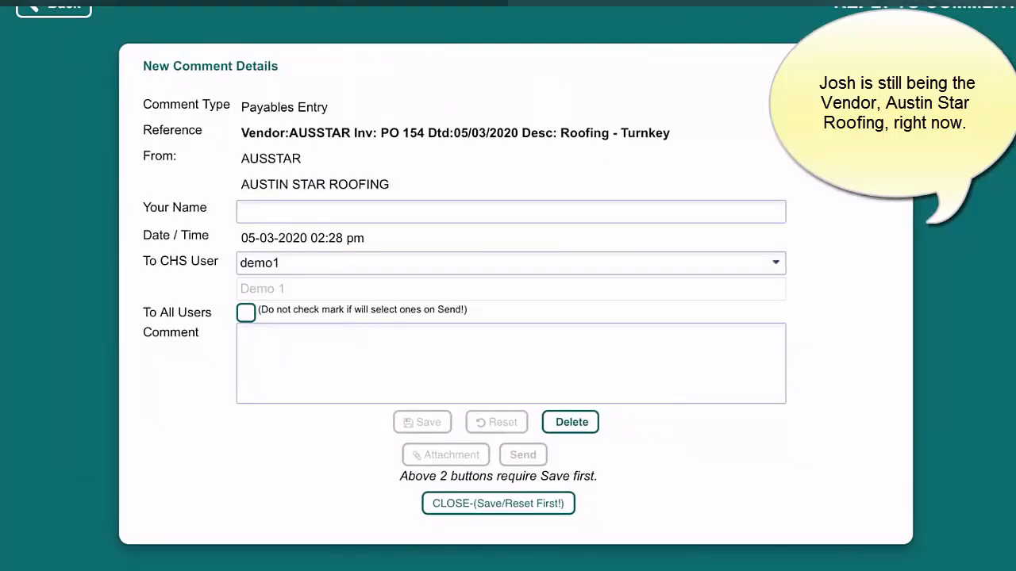
{"action": "left_click", "coordinate": [511, 212]}
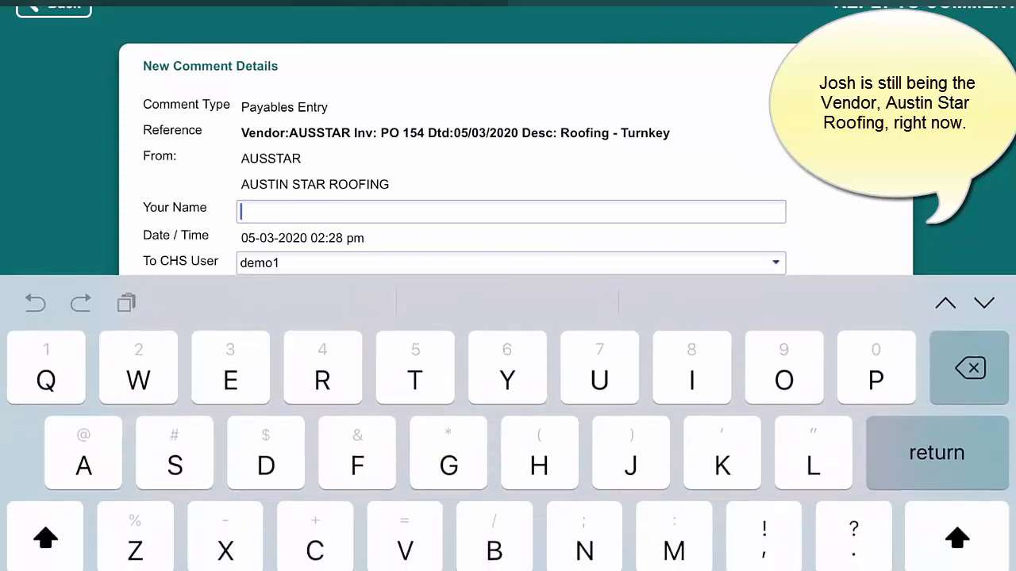
{"action": "type", "text": "Austin"}
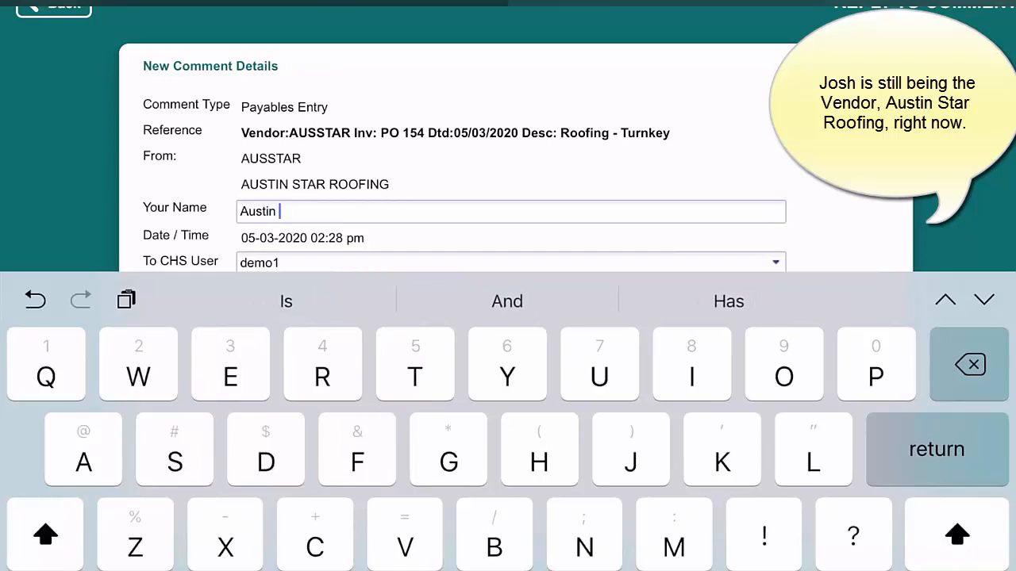
{"action": "type", "text": " Starr"}
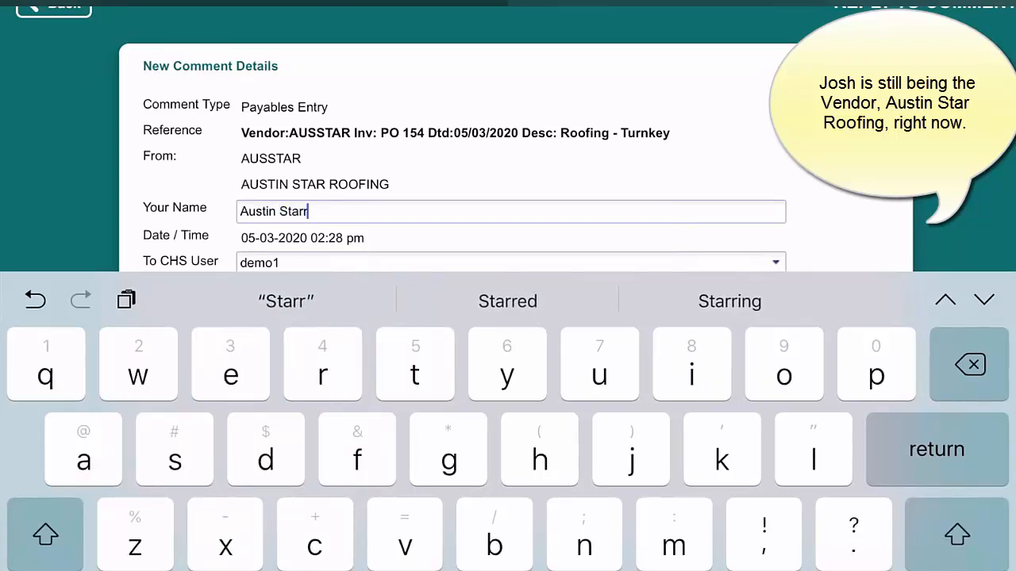
{"action": "key", "text": "Return"}
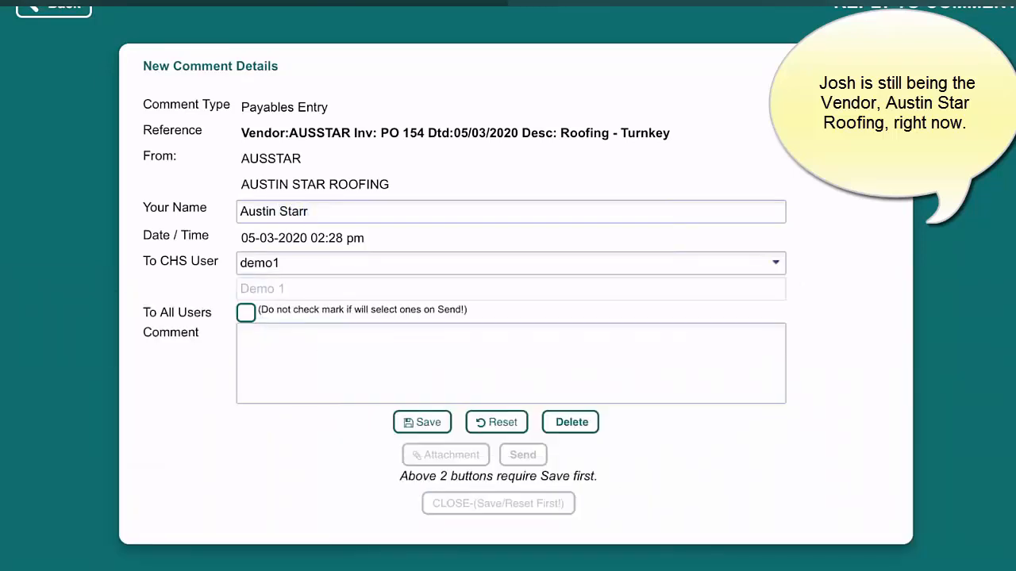
Step: Write the reply comment "I am not sure but will look into it and get back to you."
{"action": "left_click", "coordinate": [511, 363]}
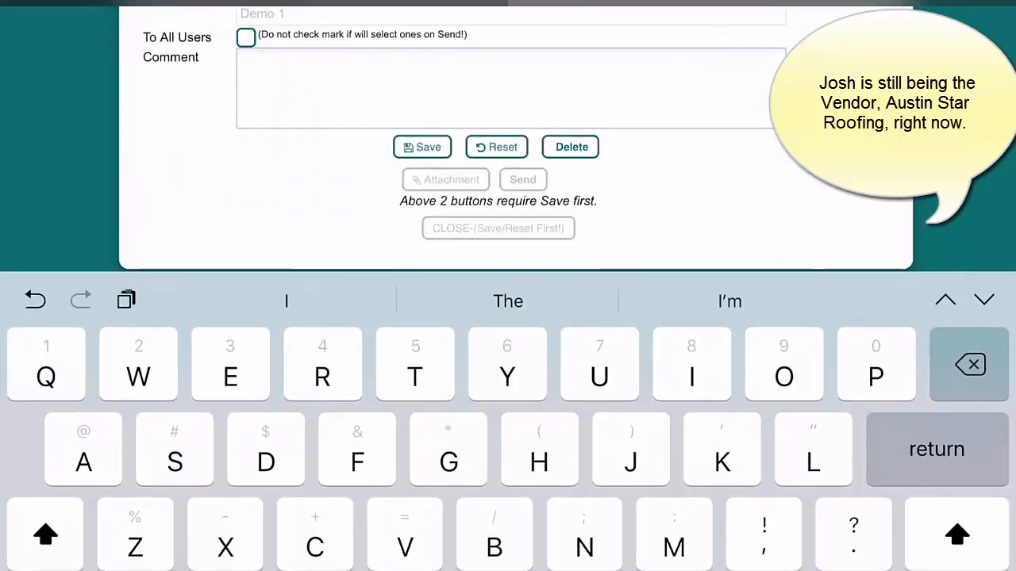
{"action": "type", "text": "I am"}
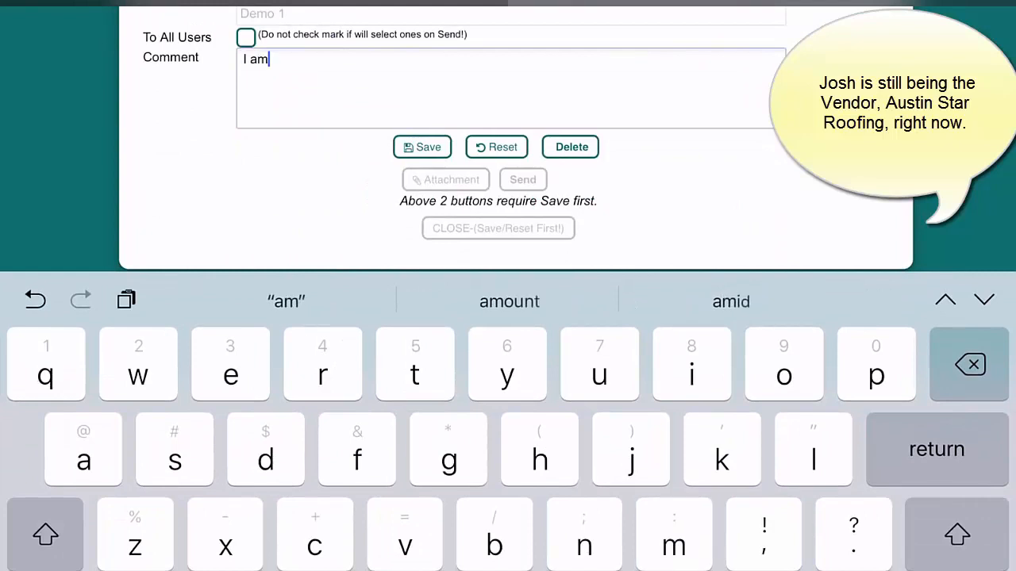
{"action": "type", "text": " not su"}
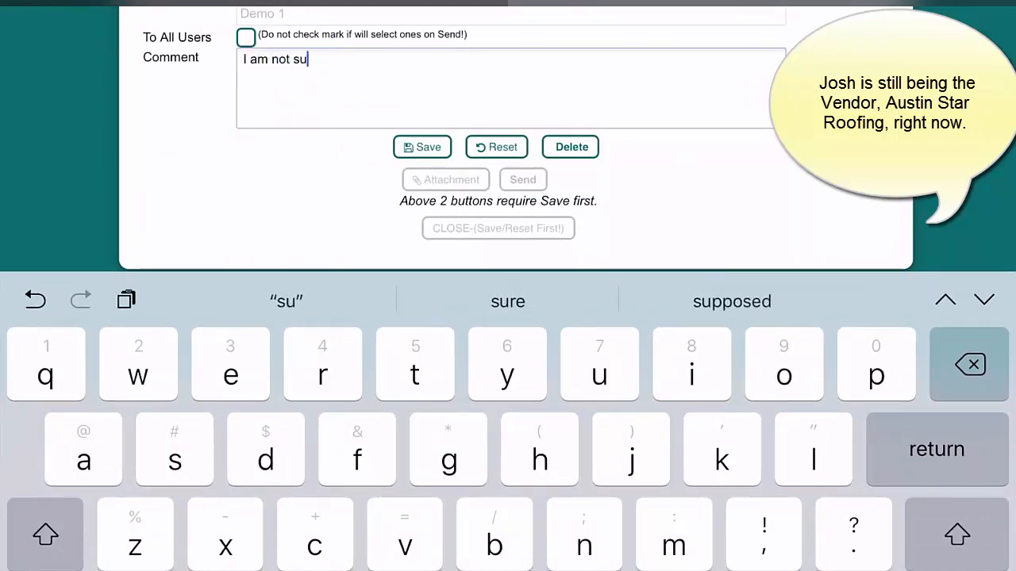
{"action": "type", "text": "re but "}
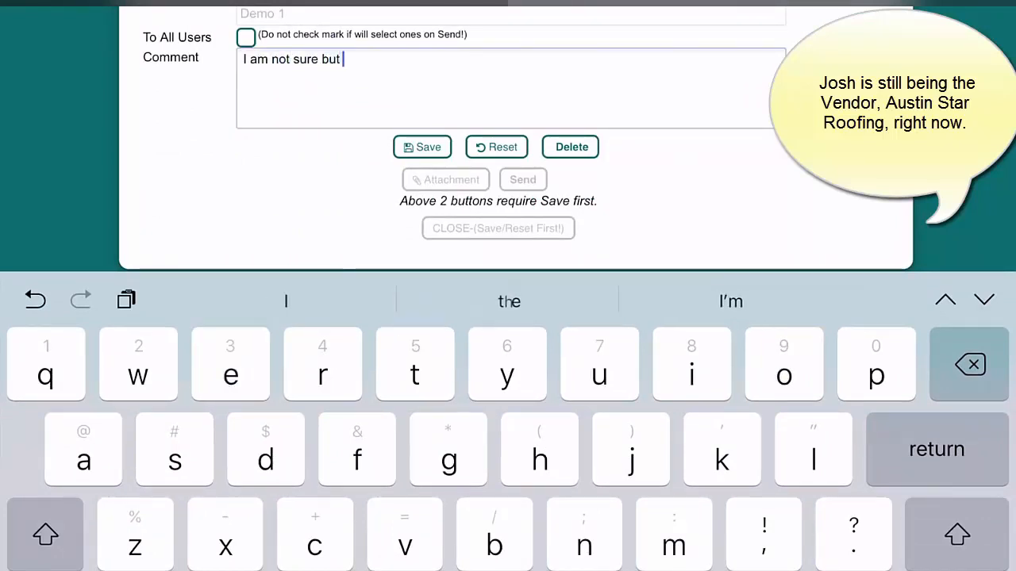
{"action": "type", "text": "will lo"}
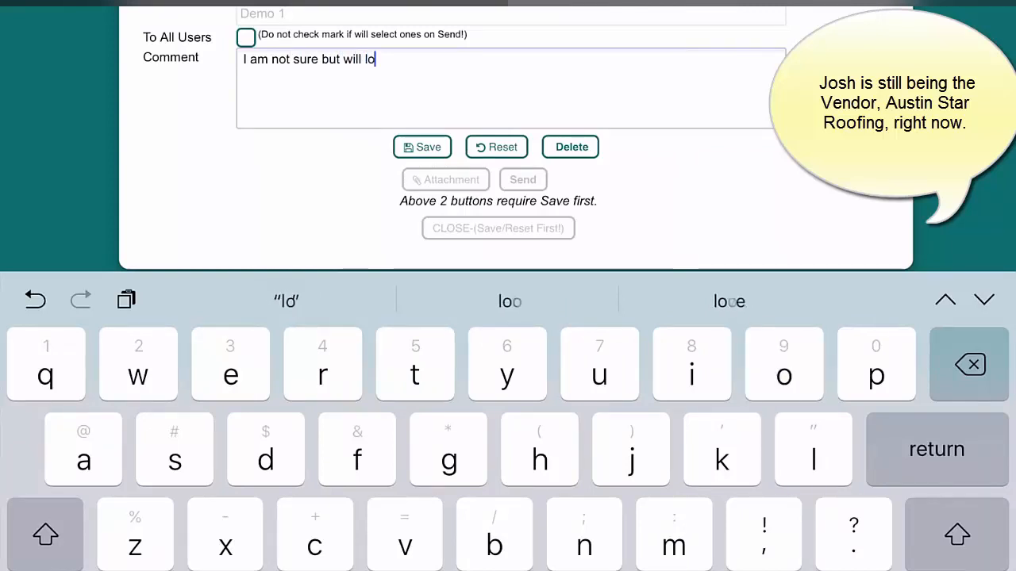
{"action": "type", "text": "ok into"}
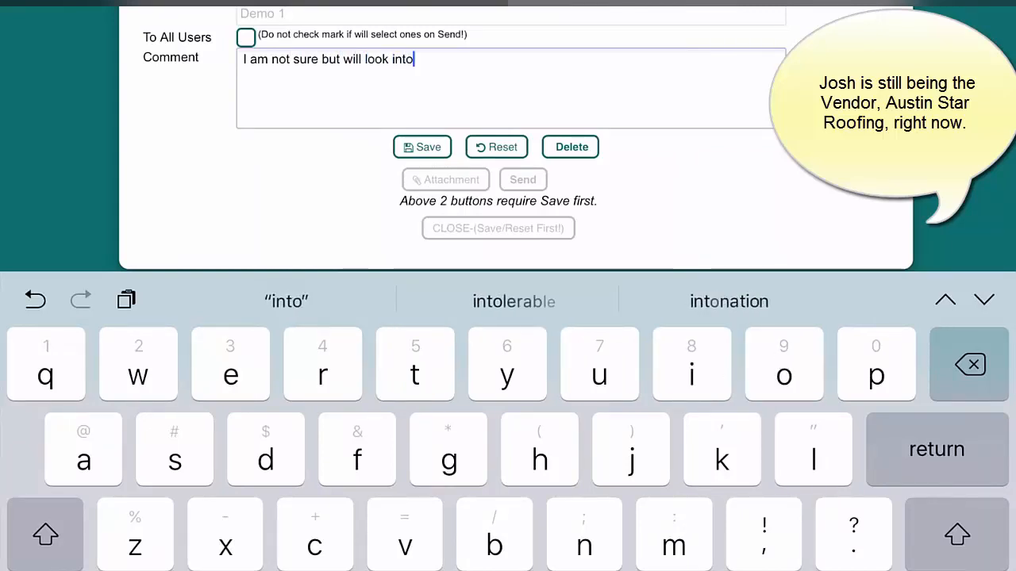
{"action": "type", "text": " it an"}
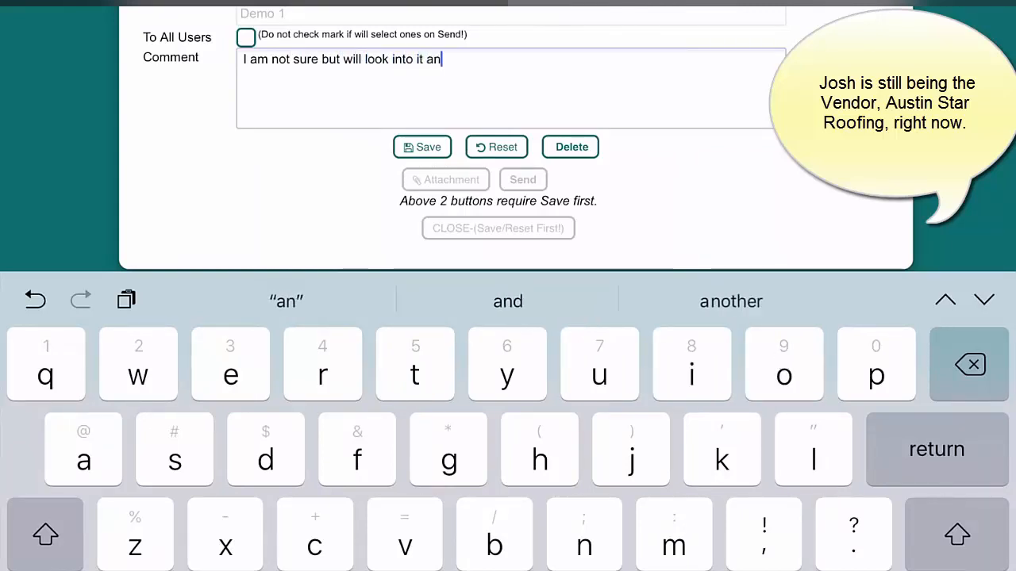
{"action": "type", "text": "d get b"}
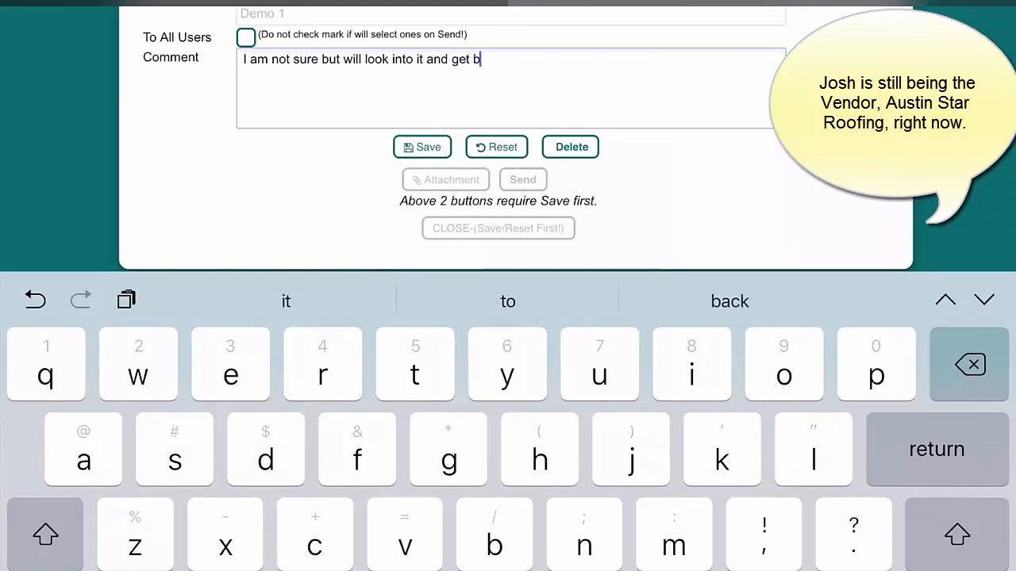
{"action": "type", "text": "ack to you"}
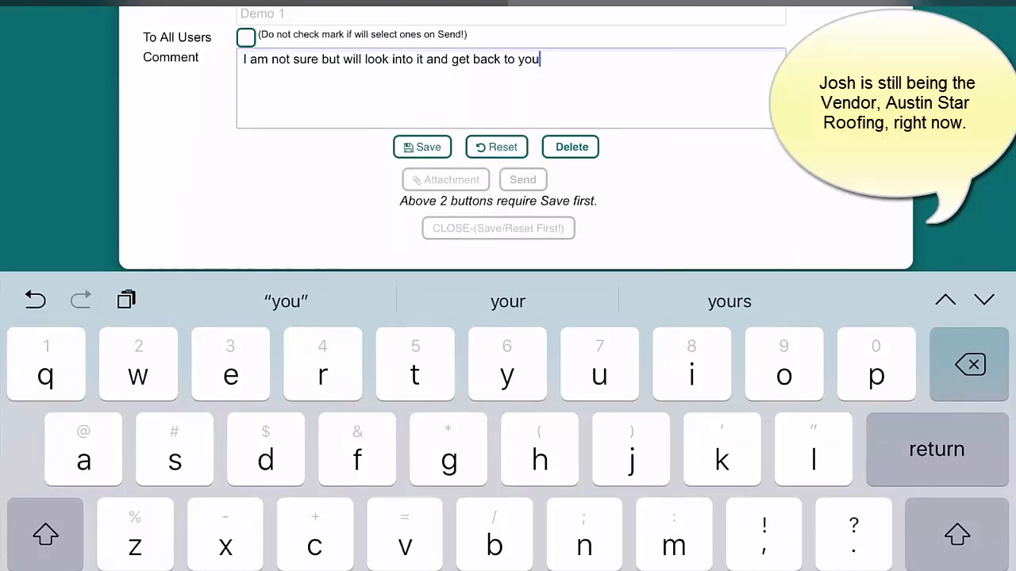
{"action": "type", "text": "."}
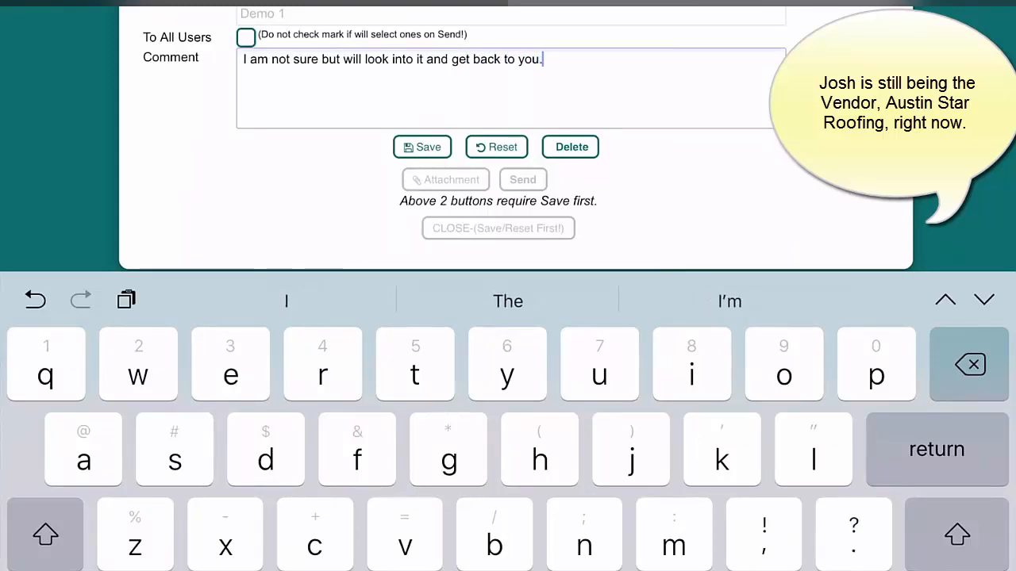
{"action": "key", "text": "Escape"}
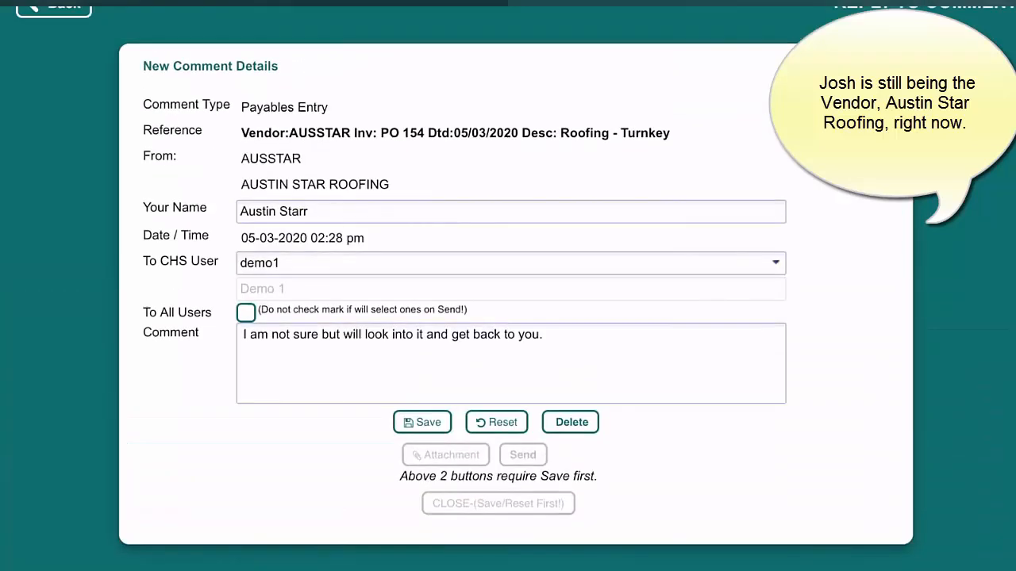
Step: Save the vendor's reply, email it to user demo1, and close the comment
{"action": "left_click", "coordinate": [422, 422]}
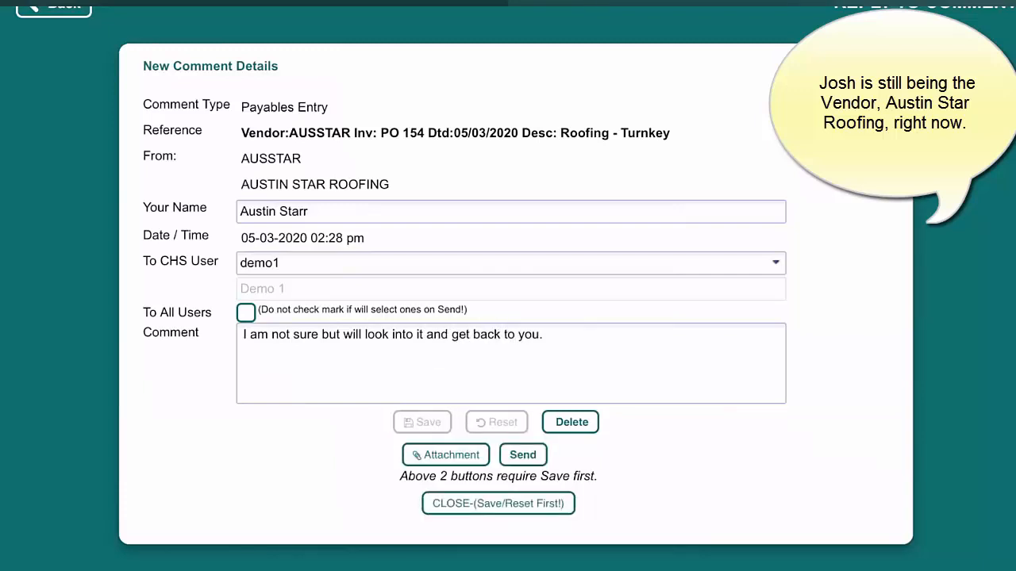
{"action": "left_click", "coordinate": [522, 455]}
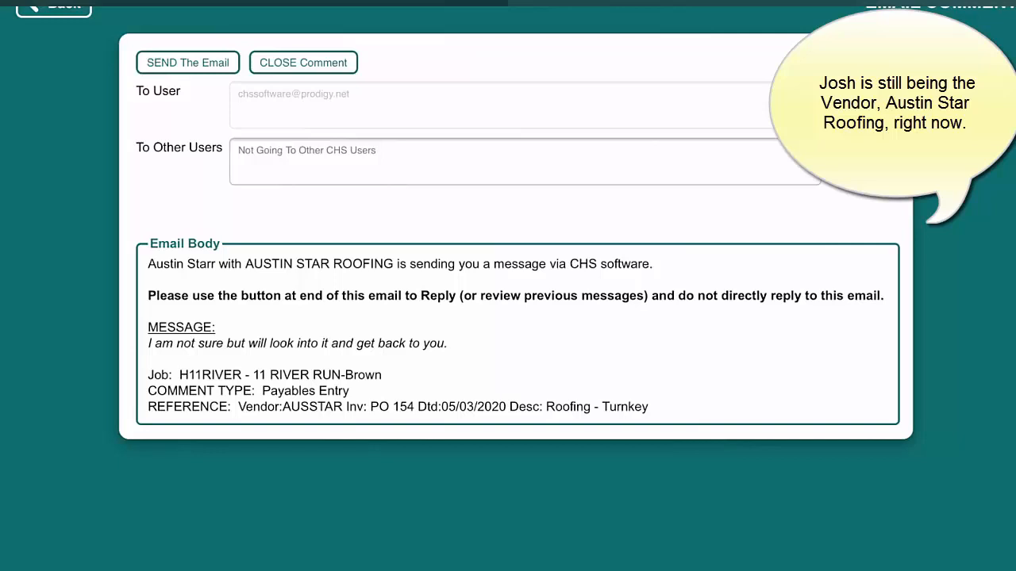
{"action": "left_click", "coordinate": [188, 63]}
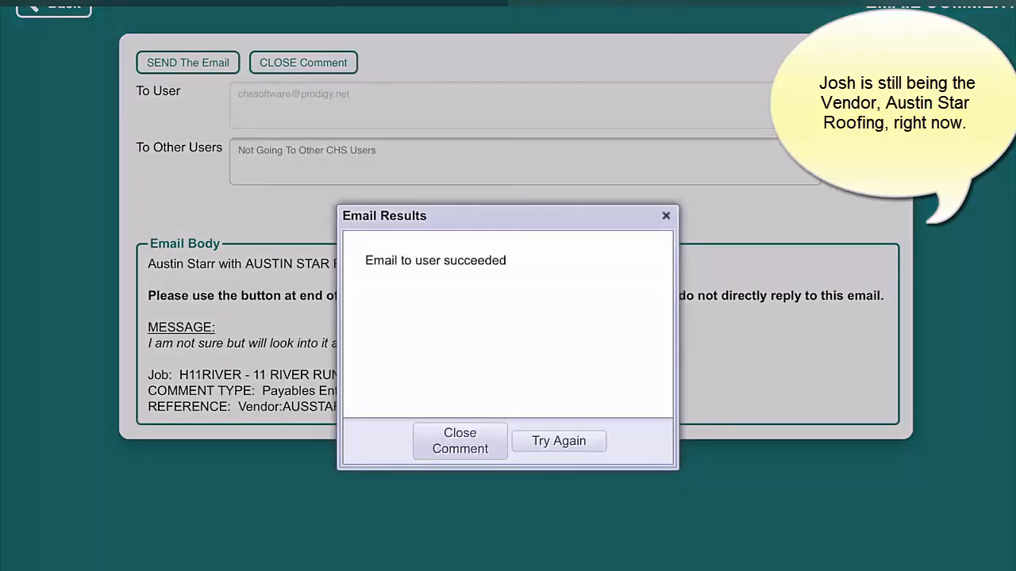
{"action": "left_click", "coordinate": [459, 440]}
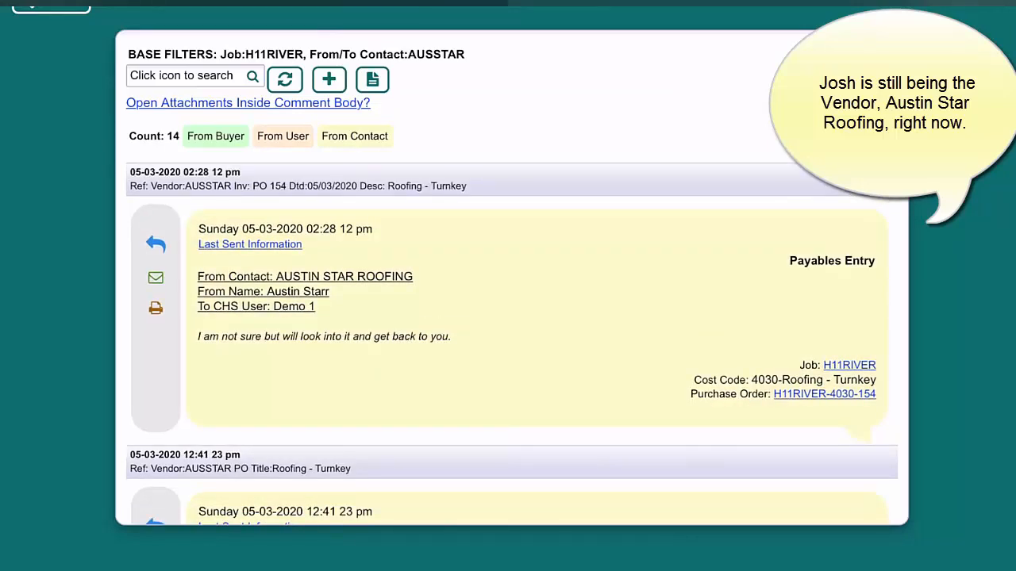
Step: Review the vendor's reply and the original overbilling question in the vendor's H11RIVER comments and in the PO 154 comments list
{"action": "scroll", "coordinate": [512, 341], "scroll_direction": "down", "scroll_amount": 8}
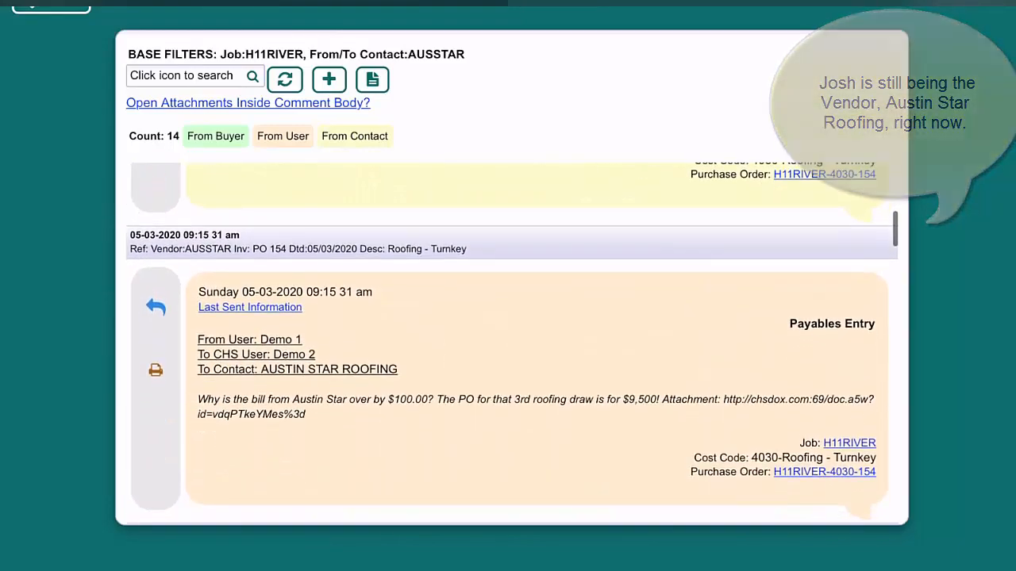
{"action": "scroll", "coordinate": [511, 341], "scroll_direction": "up", "scroll_amount": 2}
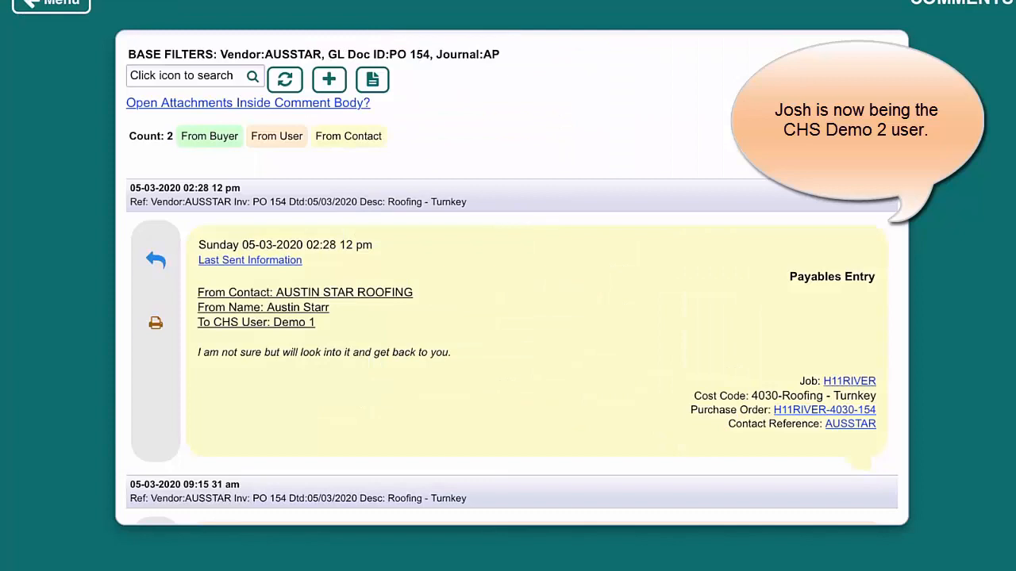
{"action": "scroll", "coordinate": [511, 346], "scroll_direction": "down", "scroll_amount": 1}
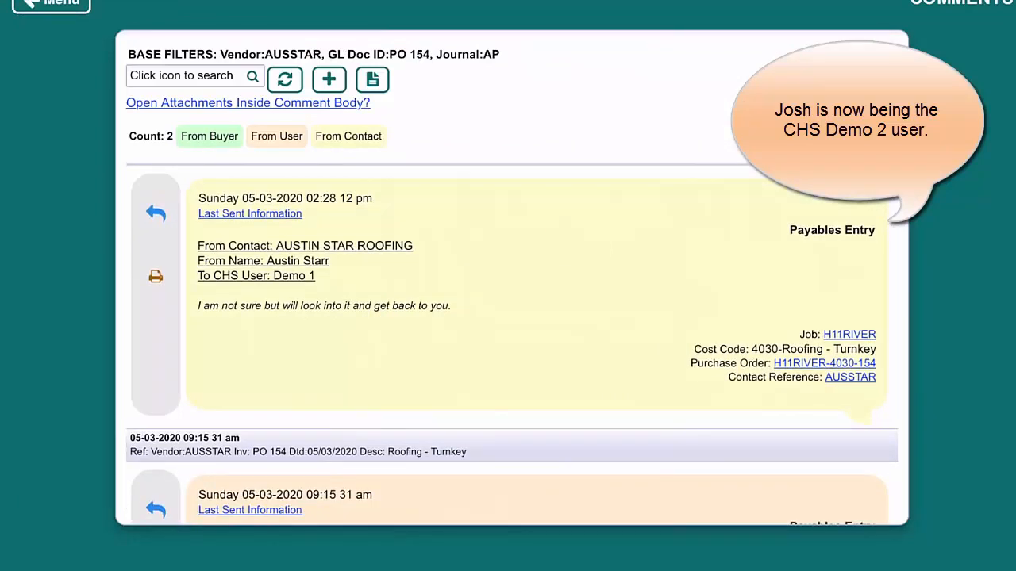
{"action": "scroll", "coordinate": [512, 345], "scroll_direction": "down", "scroll_amount": 1}
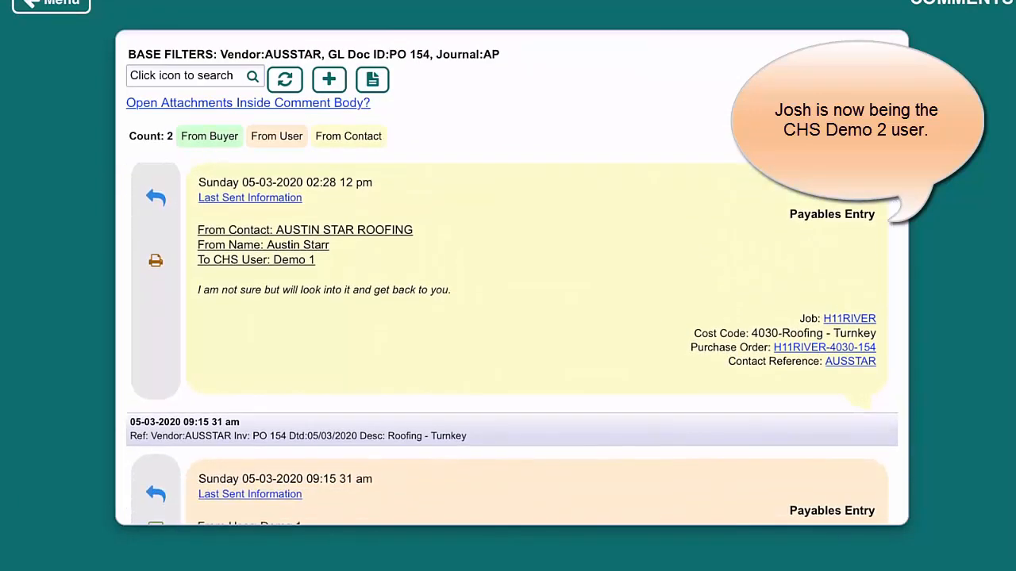
{"action": "scroll", "coordinate": [512, 345], "scroll_direction": "down", "scroll_amount": 4}
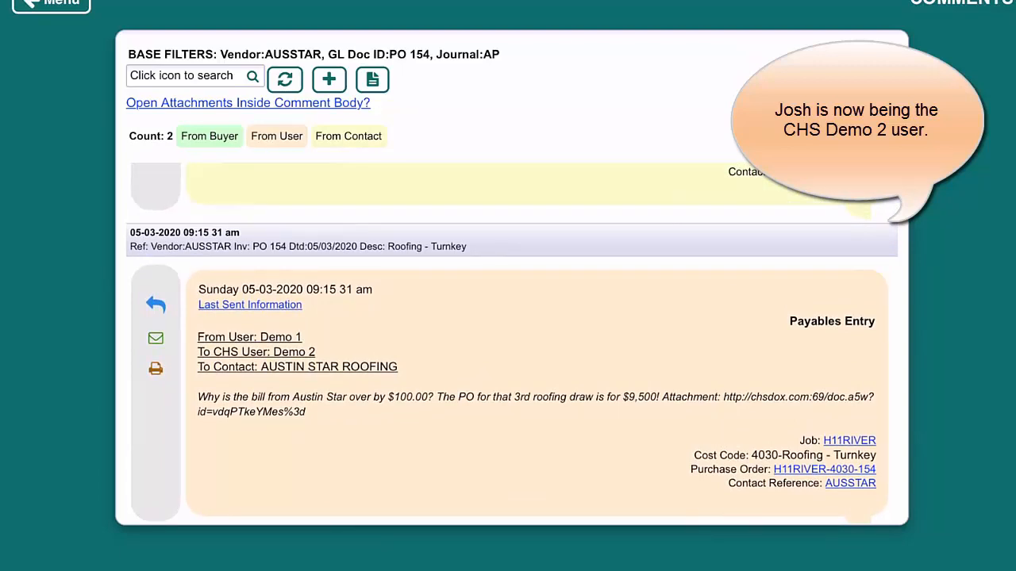
Step: Open the H11RIVER-4030-154 purchase order file from the 09:15 comment, check its authorized amount and signatures, and close the viewer
{"action": "left_click", "coordinate": [825, 468]}
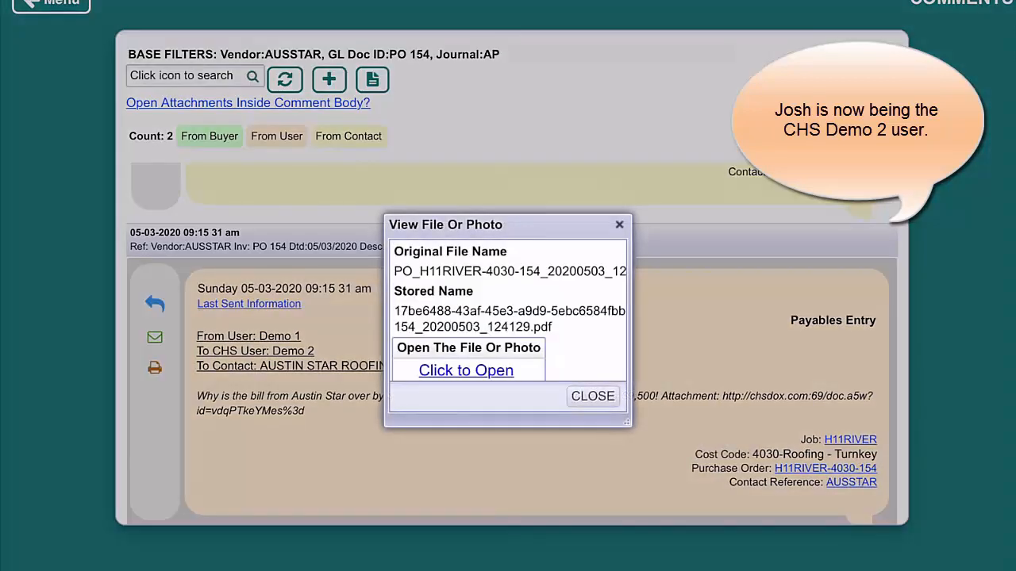
{"action": "left_click", "coordinate": [466, 292]}
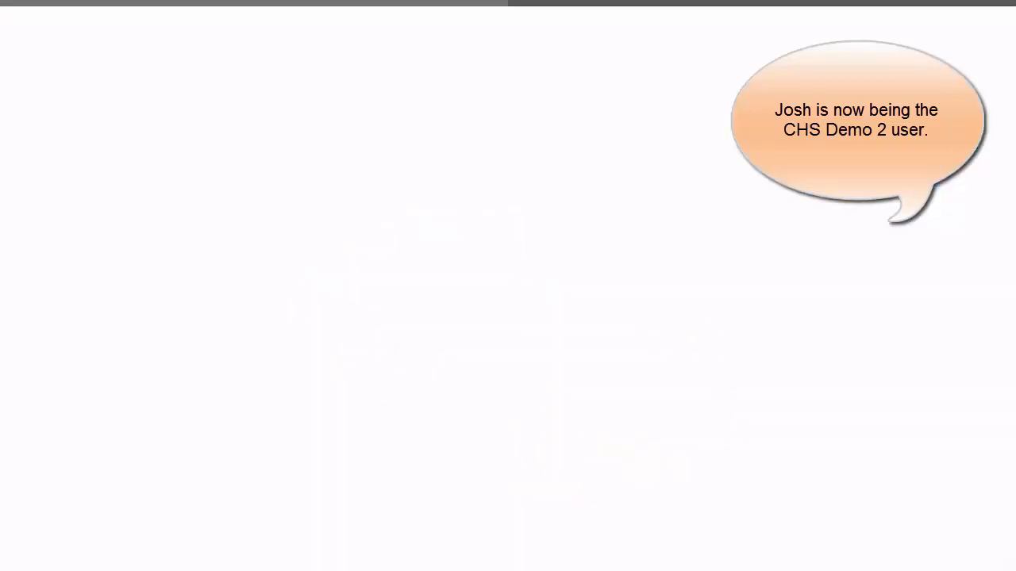
{"action": "scroll", "coordinate": [507, 317], "scroll_direction": "down", "scroll_amount": 4}
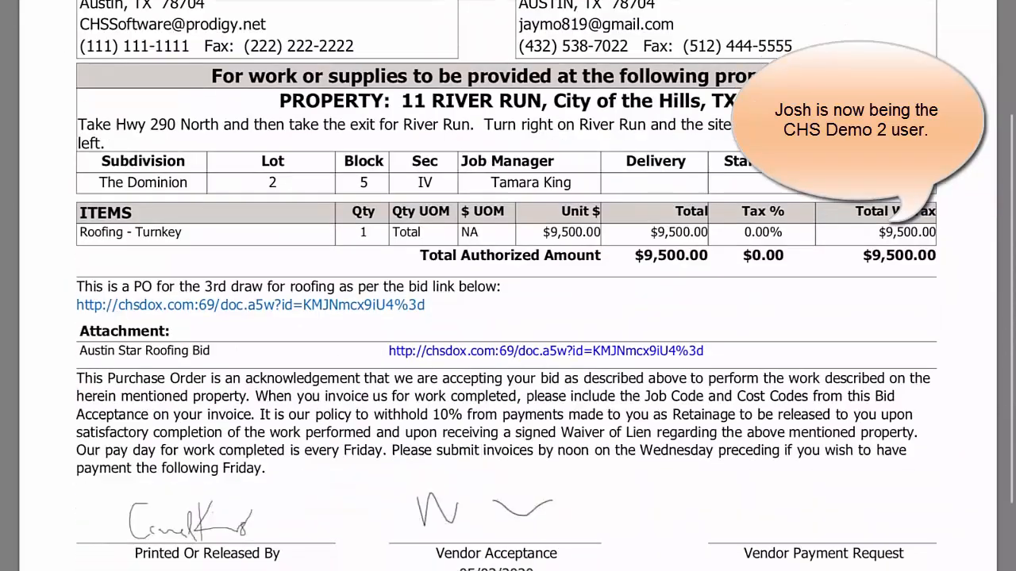
{"action": "scroll", "coordinate": [507, 318], "scroll_direction": "up", "scroll_amount": 4}
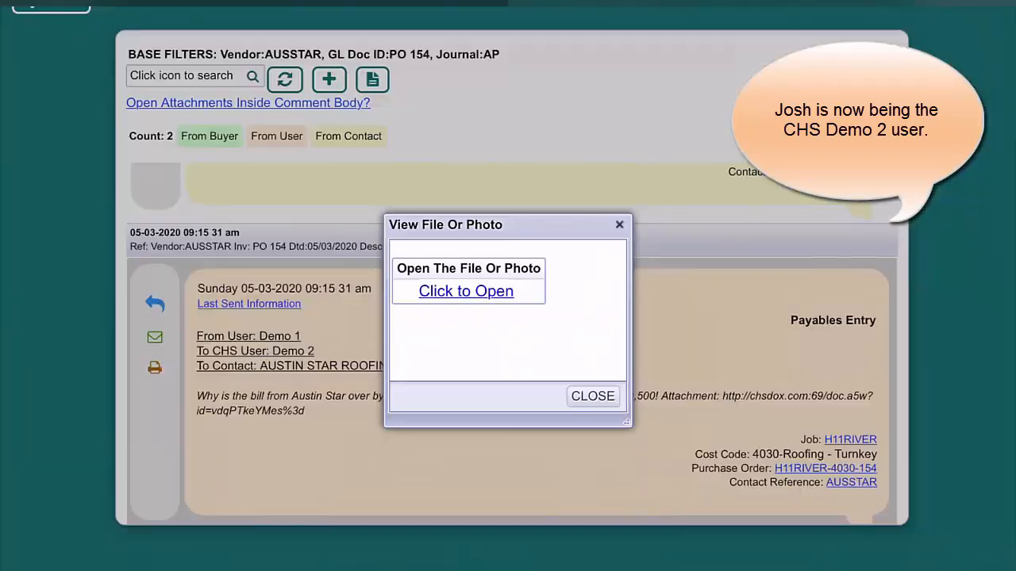
{"action": "left_click", "coordinate": [593, 396]}
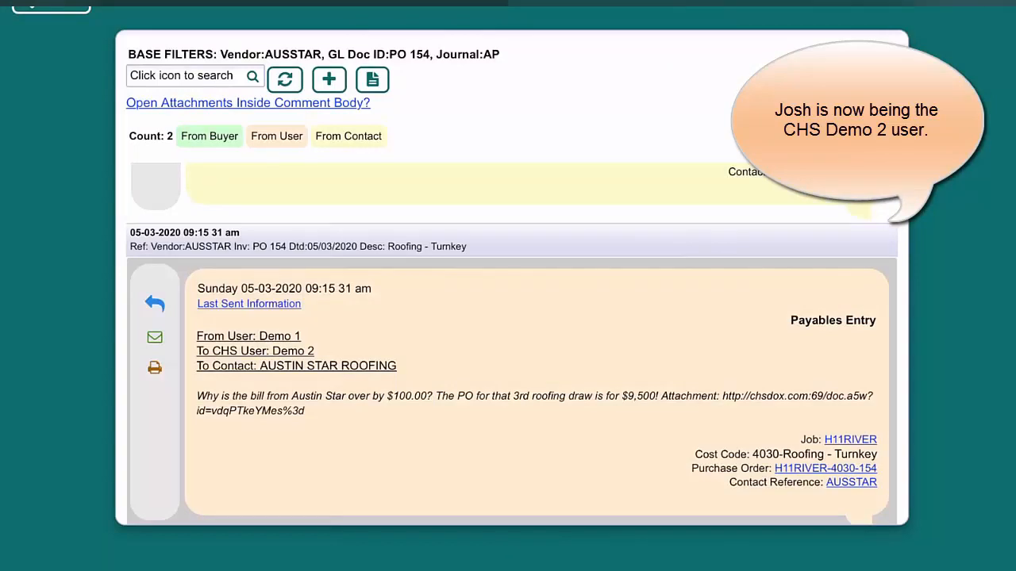
Step: Reply to the 09:15 PO 154 payables comment with "Do not pay the overage," addressed to demo1, and save it
{"action": "left_click", "coordinate": [155, 304]}
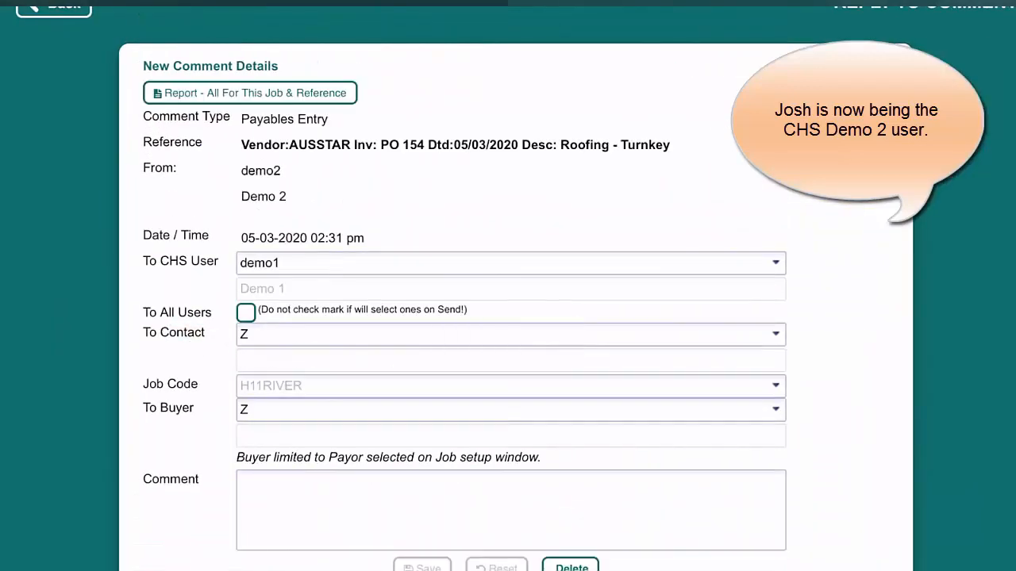
{"action": "scroll", "coordinate": [514, 302], "scroll_direction": "down", "scroll_amount": 1}
{"action": "scroll", "coordinate": [515, 302], "scroll_direction": "up", "scroll_amount": 1}
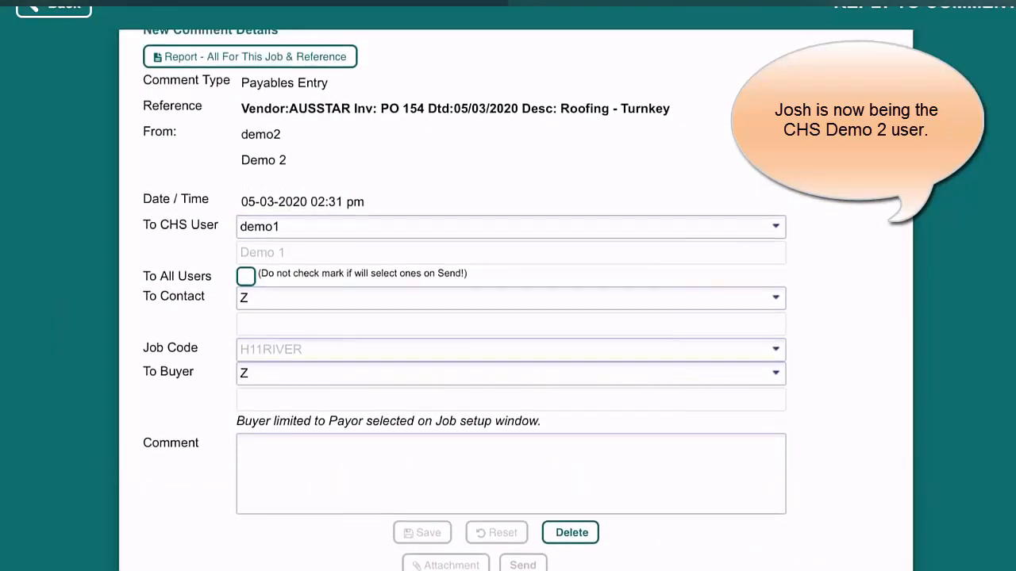
{"action": "left_click", "coordinate": [511, 480]}
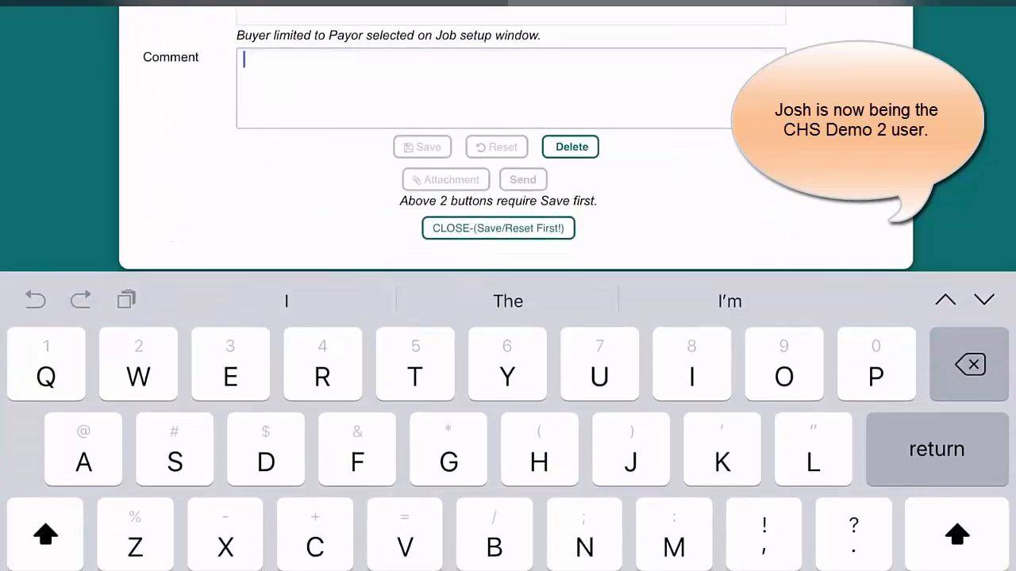
{"action": "type", "text": "Do n"}
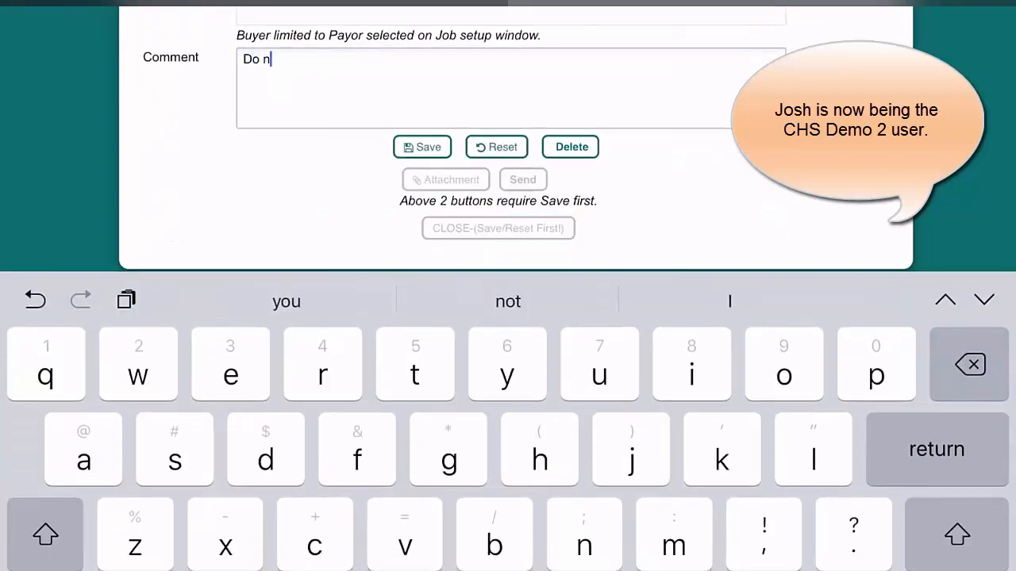
{"action": "type", "text": "ot pa"}
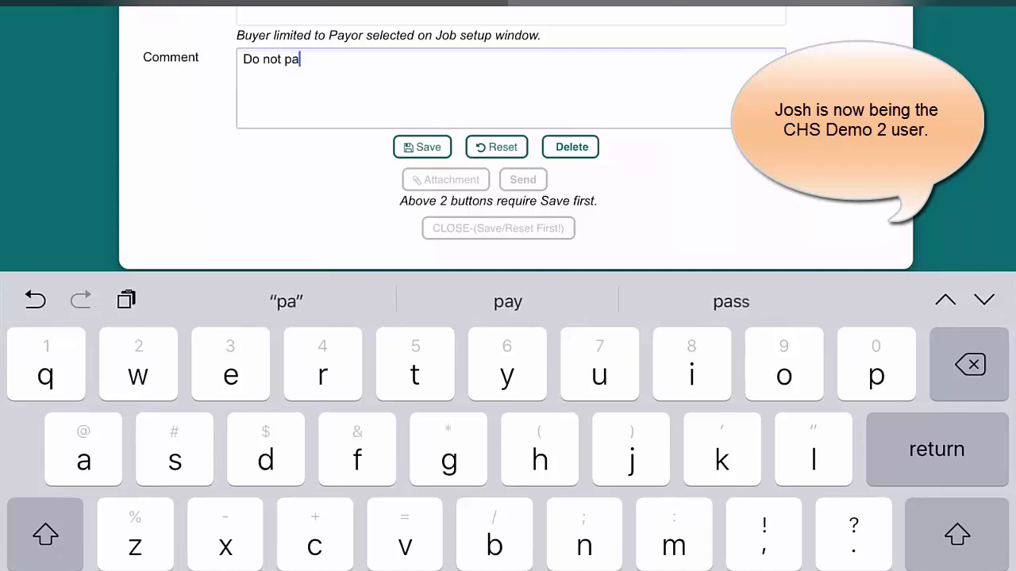
{"action": "type", "text": "y th"}
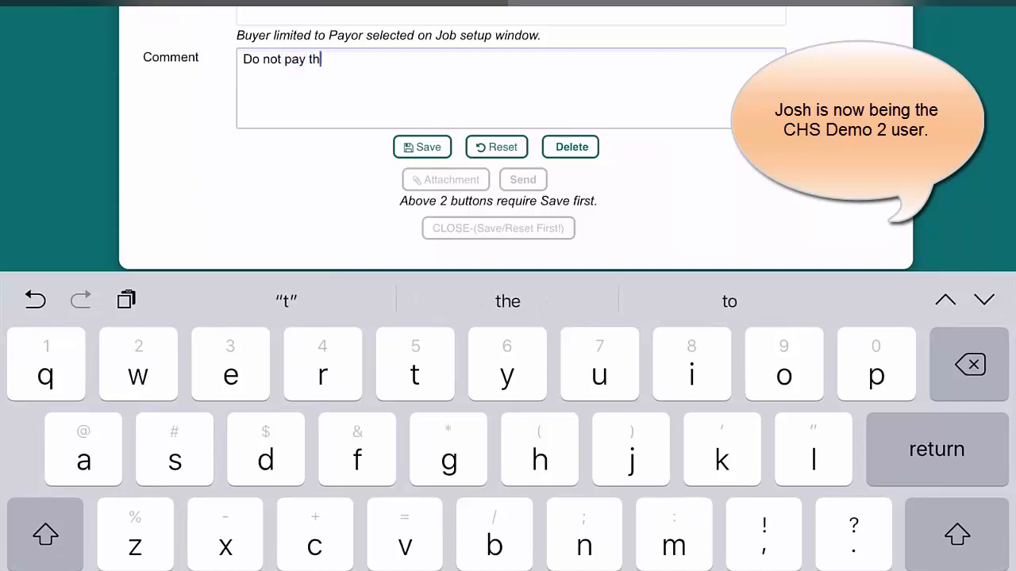
{"action": "type", "text": "e overage"}
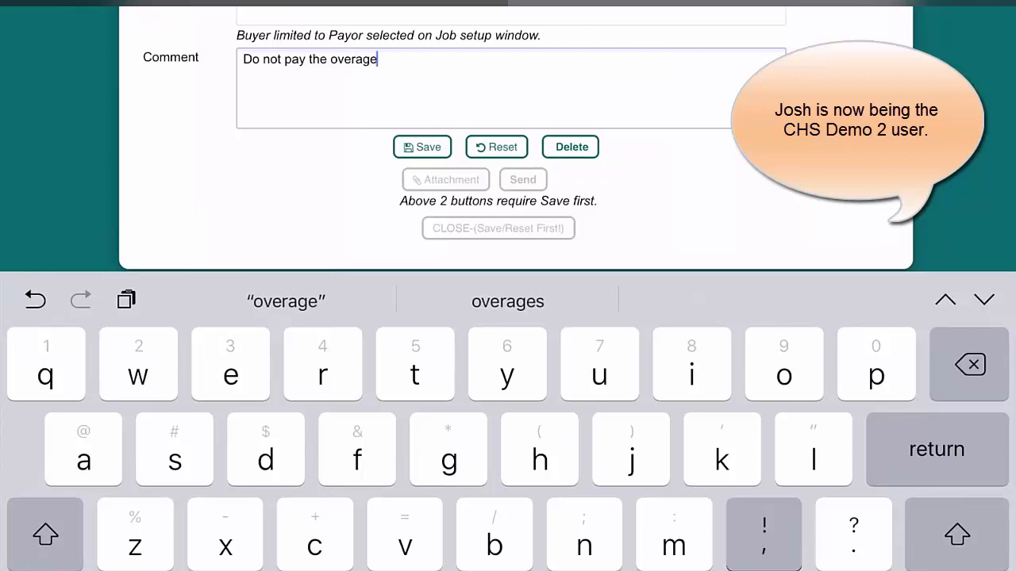
{"action": "type", "text": ","}
{"action": "key", "text": "Escape"}
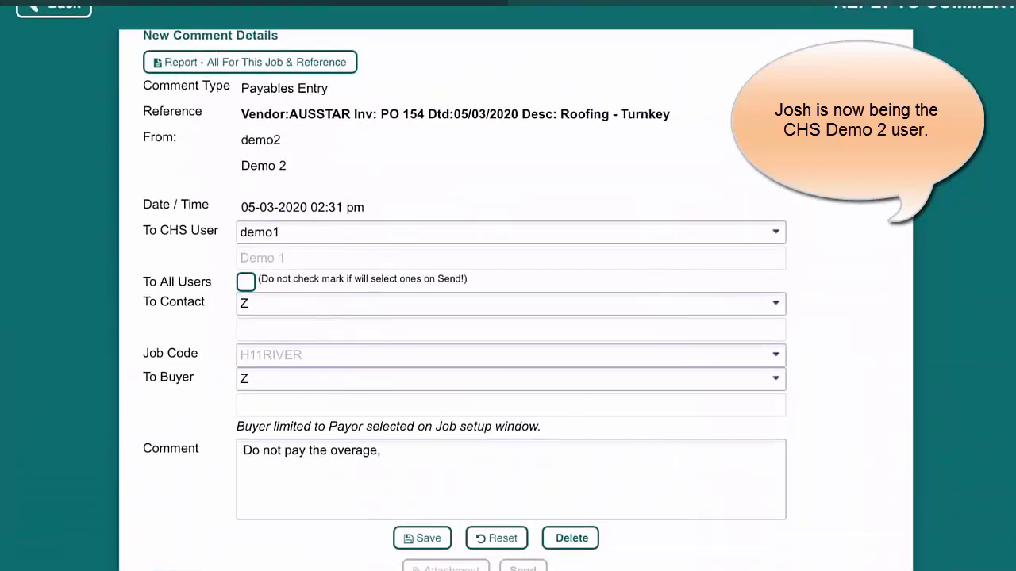
{"action": "left_click", "coordinate": [422, 538]}
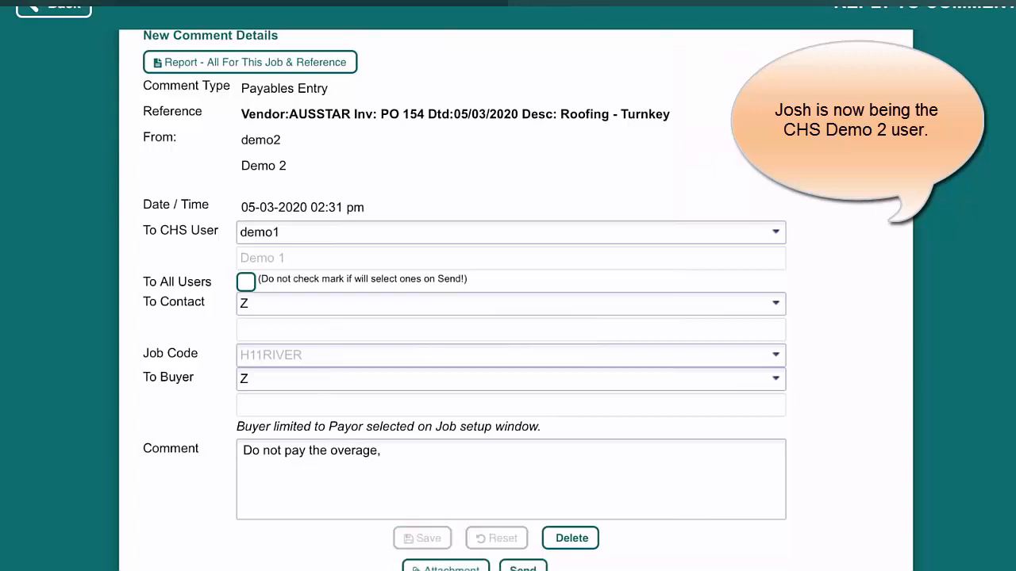
Step: Replace the comma at the end of the reply comment with a period
{"action": "left_click", "coordinate": [384, 452]}
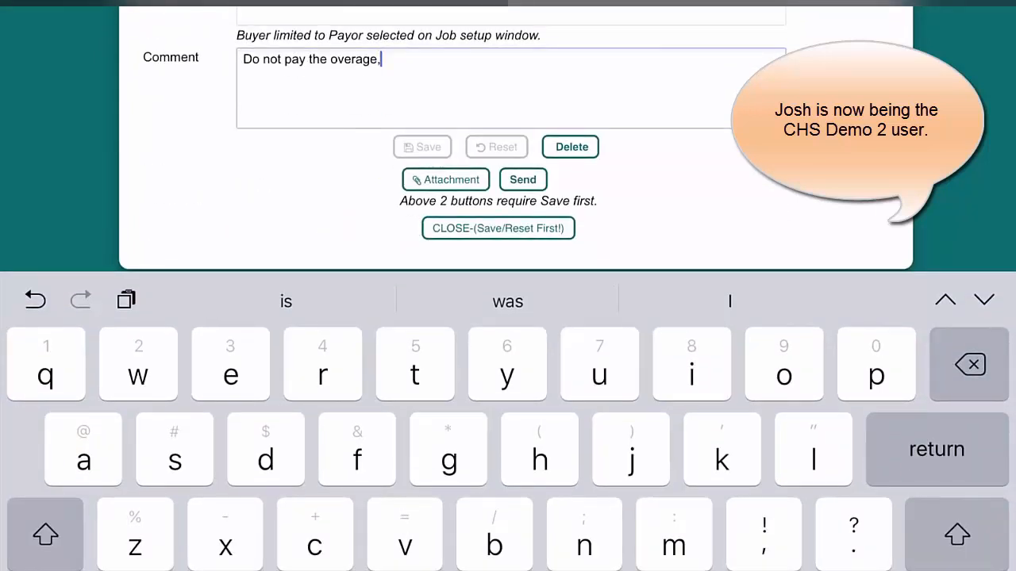
{"action": "key", "text": "BackSpace"}
{"action": "type", "text": "."}
{"action": "key", "text": "Escape"}
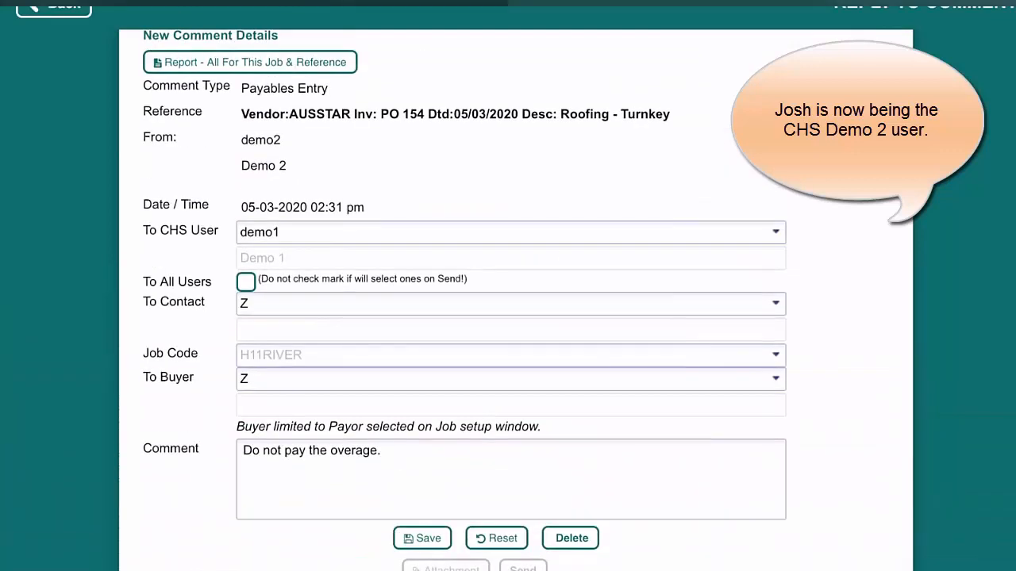
Step: Save the corrected reply, email it to user demo1, and close the comment
{"action": "left_click", "coordinate": [422, 538]}
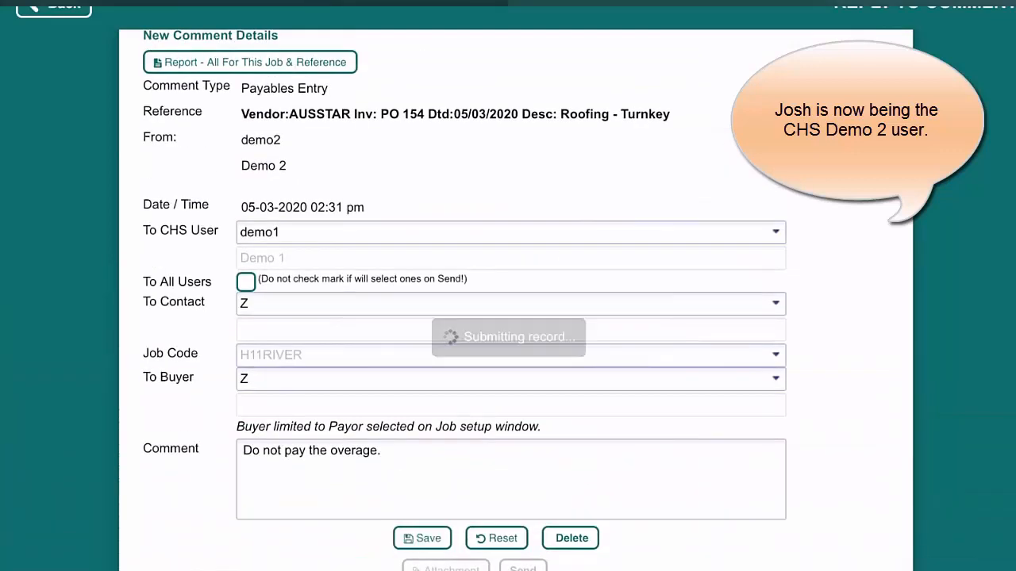
{"action": "left_click", "coordinate": [522, 569]}
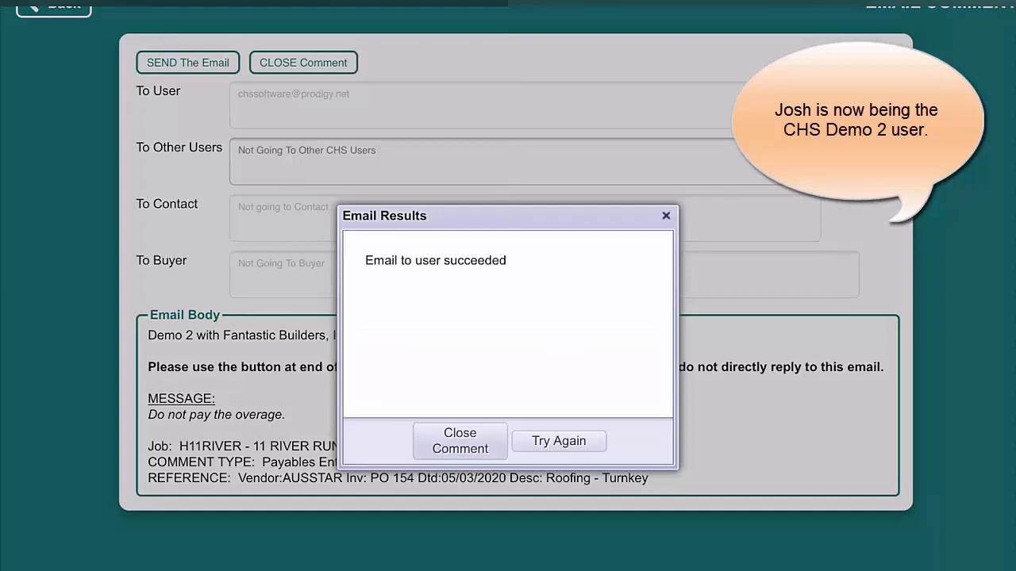
{"action": "left_click", "coordinate": [461, 441]}
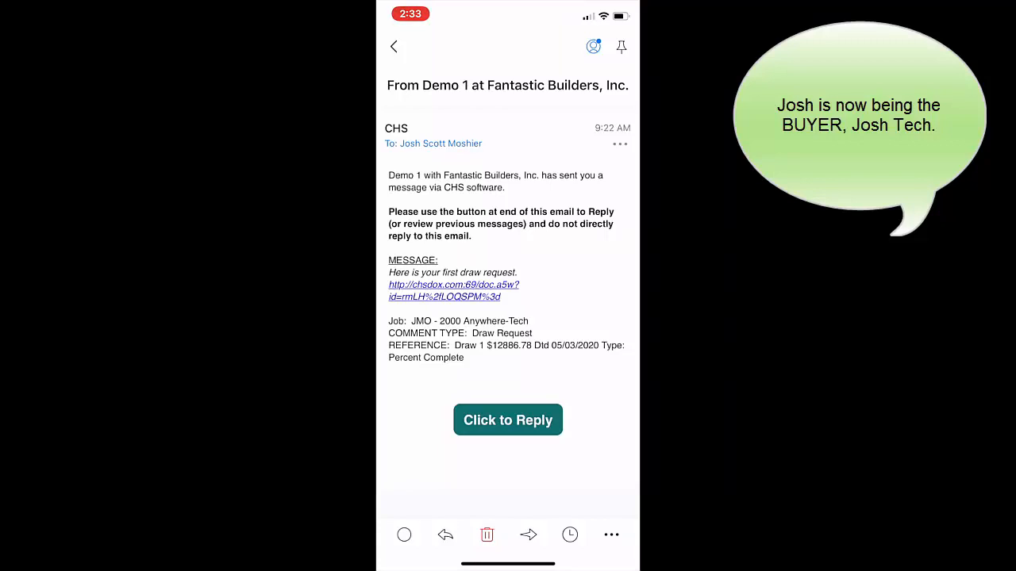
Step: Open the buyer's job JMO comments from the reply link in the first draw request email
{"action": "left_click", "coordinate": [508, 419]}
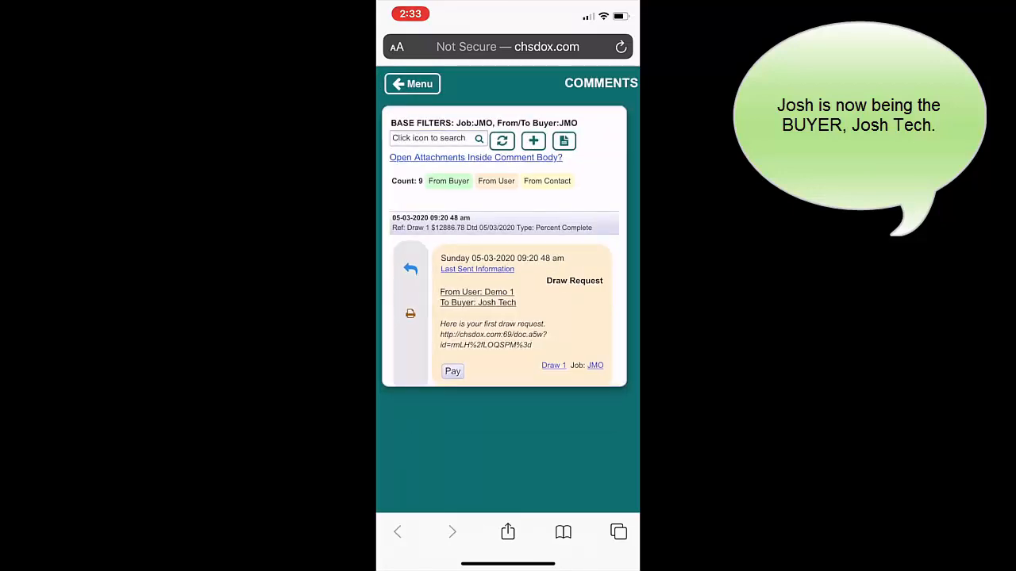
{"action": "scroll", "coordinate": [504, 294], "scroll_direction": "down", "scroll_amount": 2}
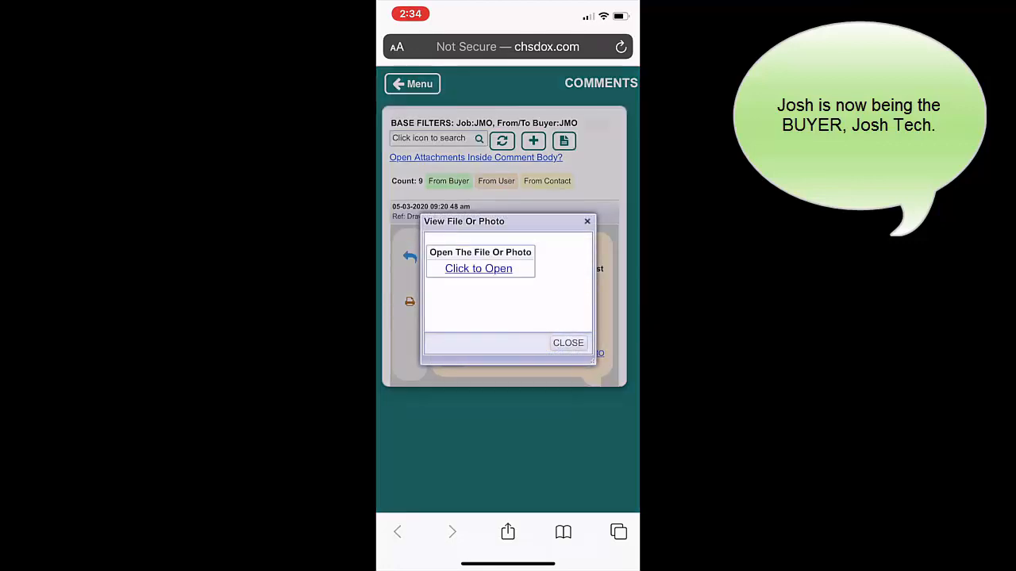
Step: Open the Draw 1 file, look through the interim draw request's pages, and return to the JMO comments list
{"action": "left_click", "coordinate": [478, 268]}
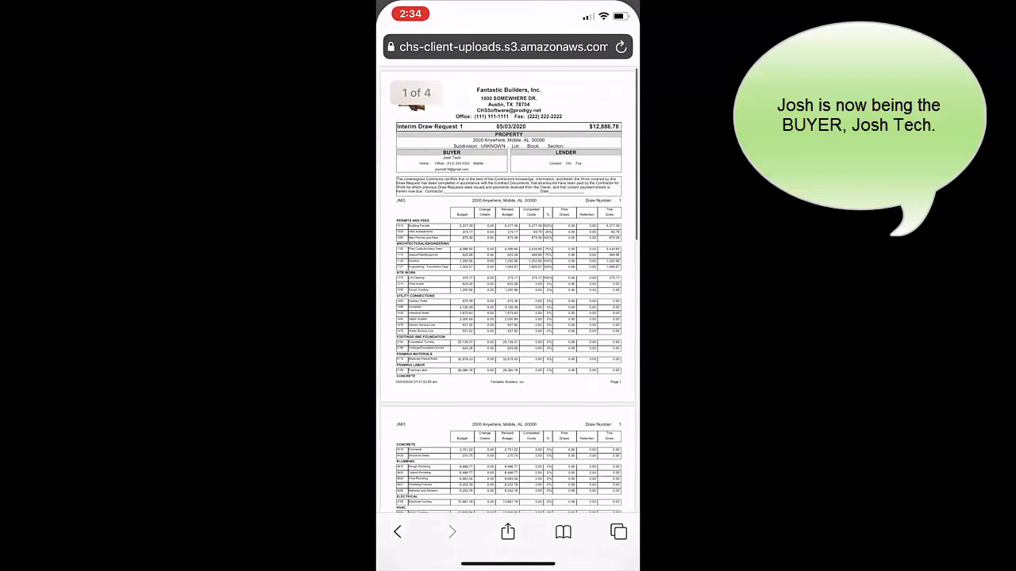
{"action": "scroll", "coordinate": [508, 318], "scroll_direction": "down", "scroll_amount": 2}
{"action": "scroll", "coordinate": [508, 317], "scroll_direction": "down", "scroll_amount": 6}
{"action": "scroll", "coordinate": [508, 317], "scroll_direction": "up", "scroll_amount": 8}
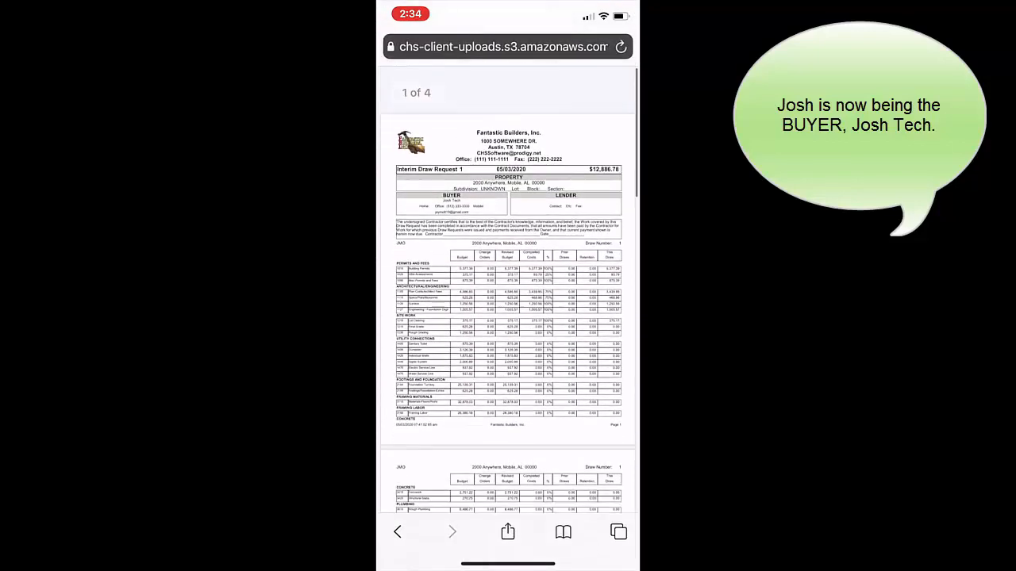
{"action": "left_click", "coordinate": [618, 532]}
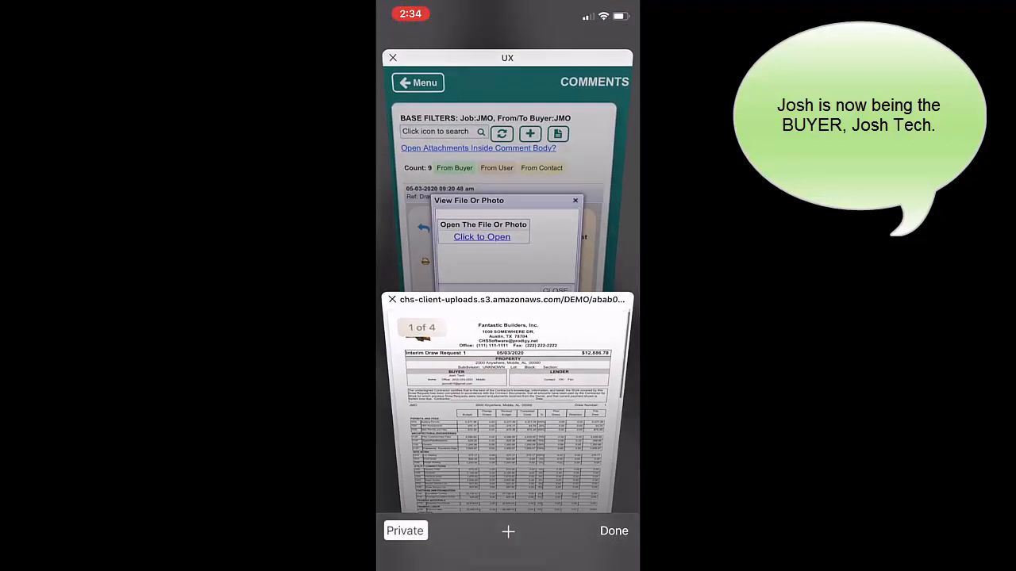
{"action": "left_click", "coordinate": [508, 174]}
{"action": "left_click", "coordinate": [568, 343]}
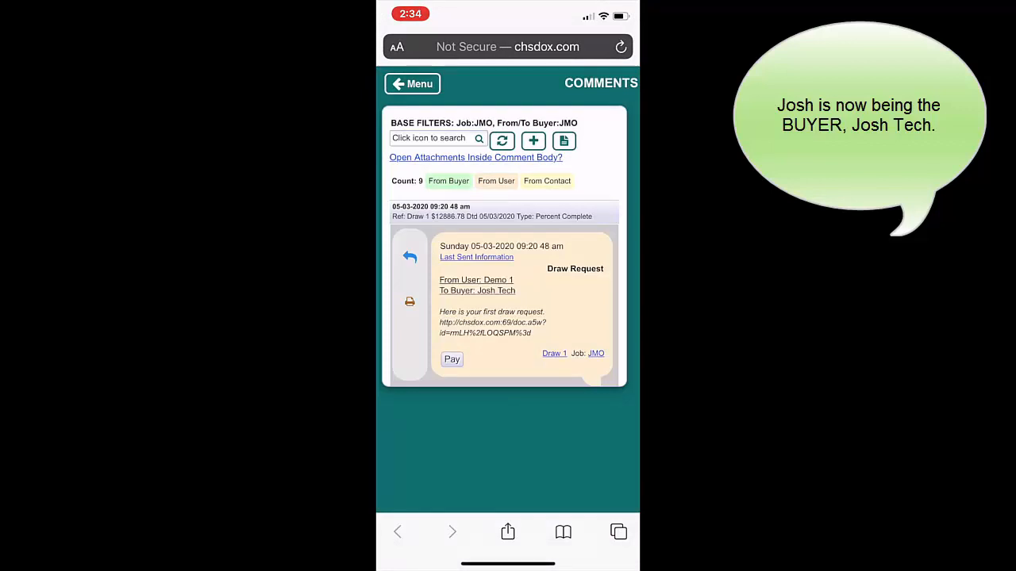
Step: Start a reply to the 09:20 draw request comment with the buyer's first name and the comment "I will be paying this tomorrow."
{"action": "left_click", "coordinate": [410, 257]}
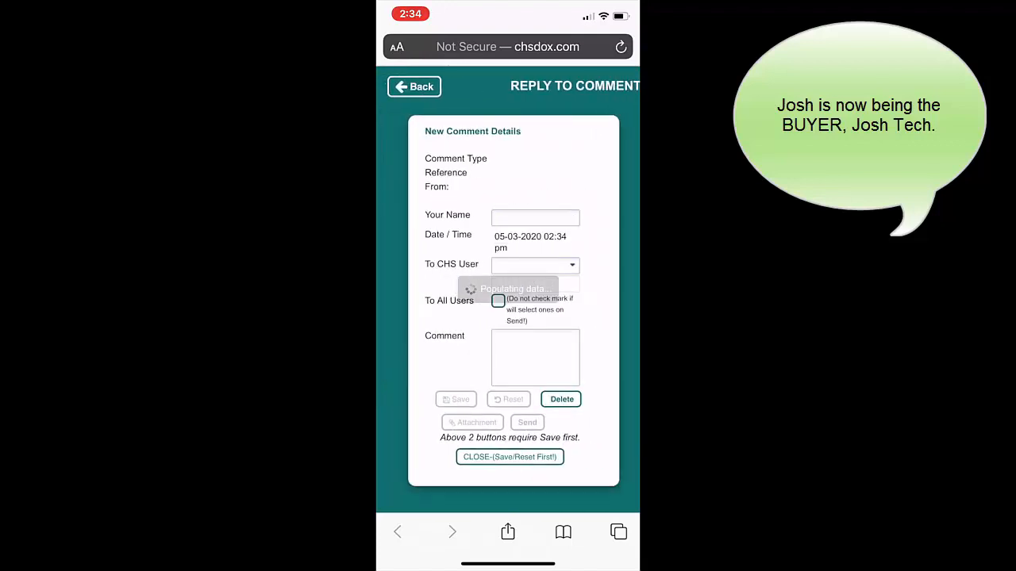
{"action": "left_click", "coordinate": [535, 257]}
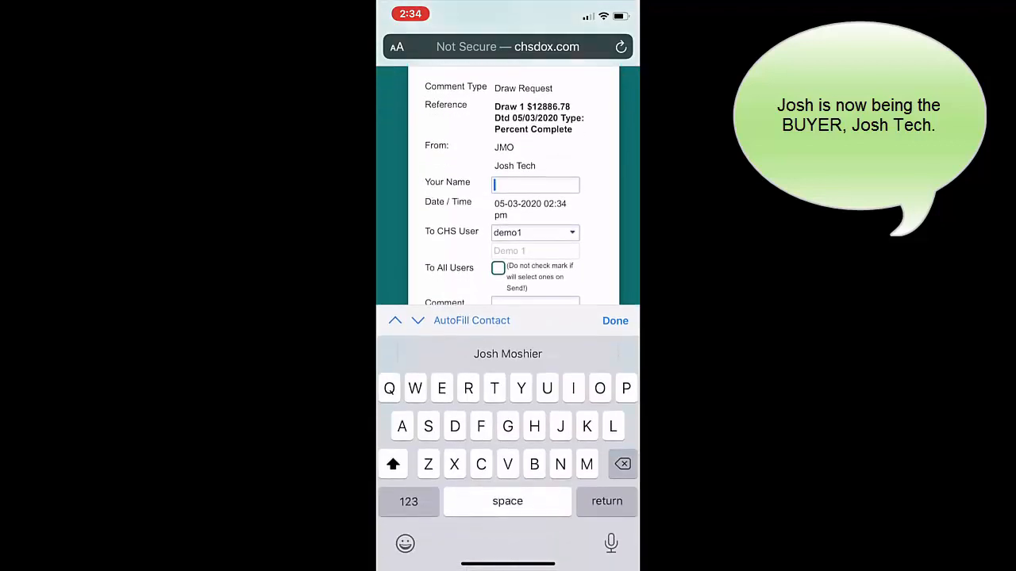
{"action": "type", "text": "Josh"}
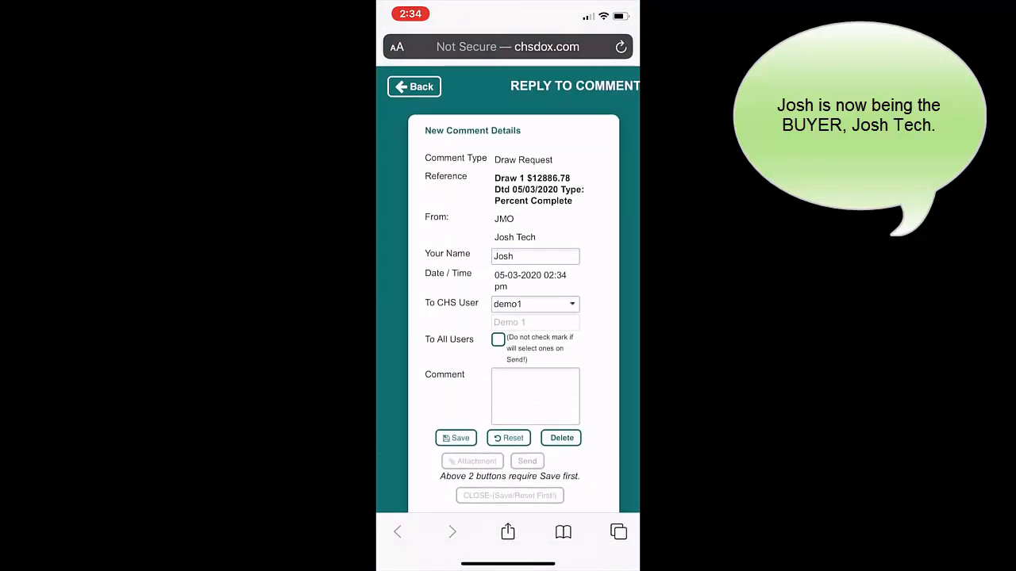
{"action": "left_click", "coordinate": [535, 395]}
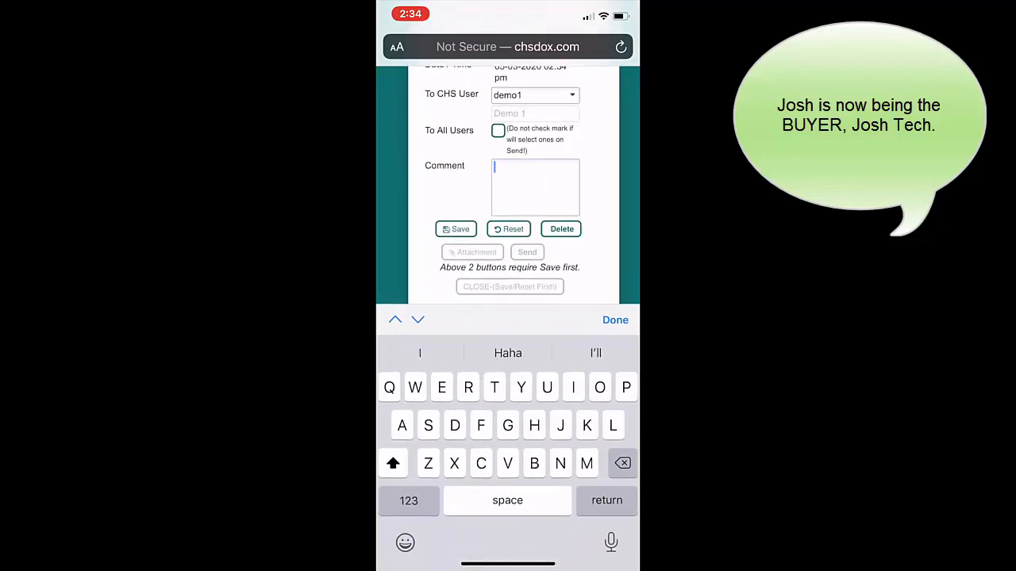
{"action": "type", "text": "I wi"}
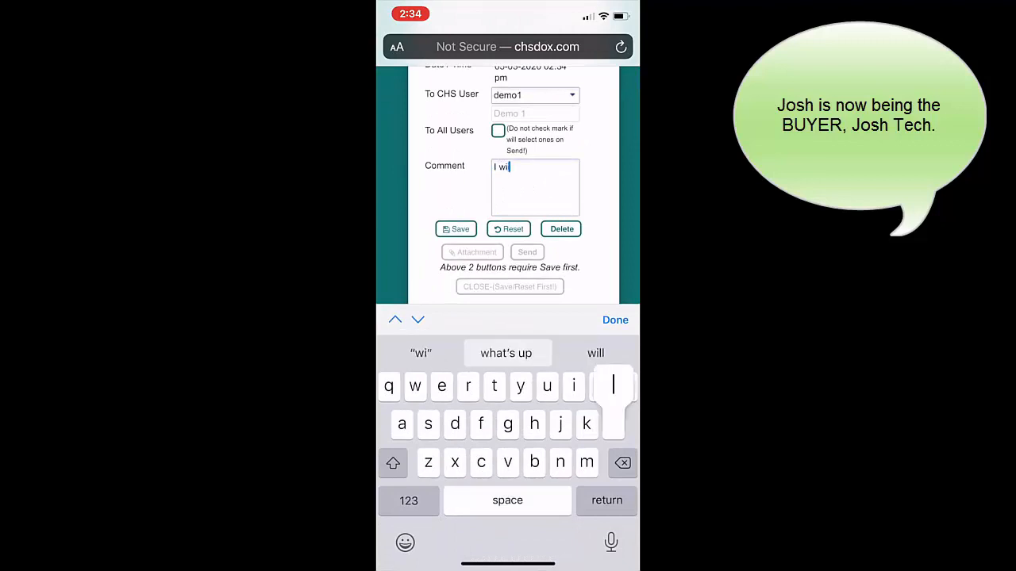
{"action": "type", "text": "ll be paying"}
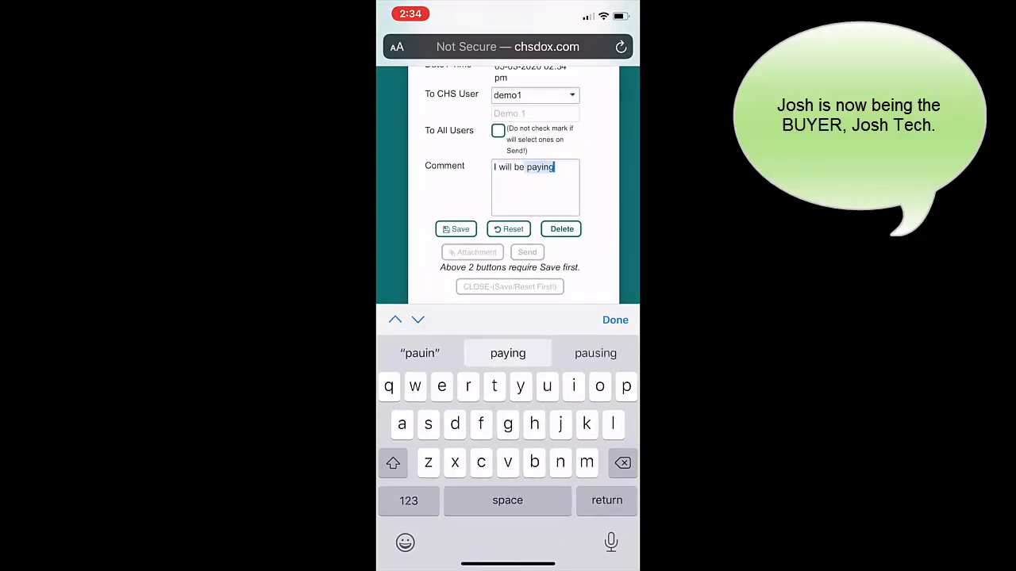
{"action": "type", "text": " this tomorrow"}
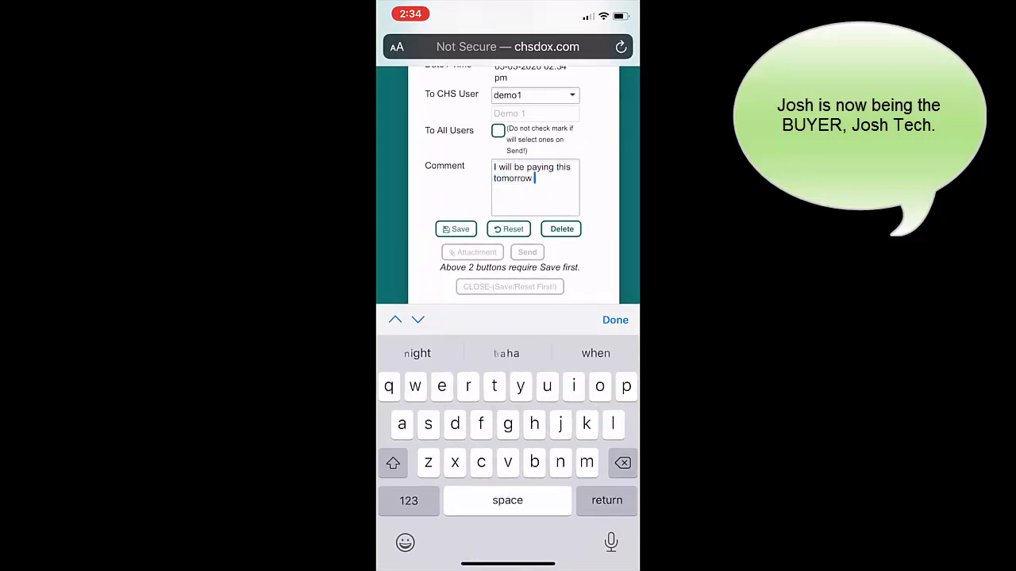
{"action": "key", "text": "BackSpace"}
{"action": "type", "text": "."}
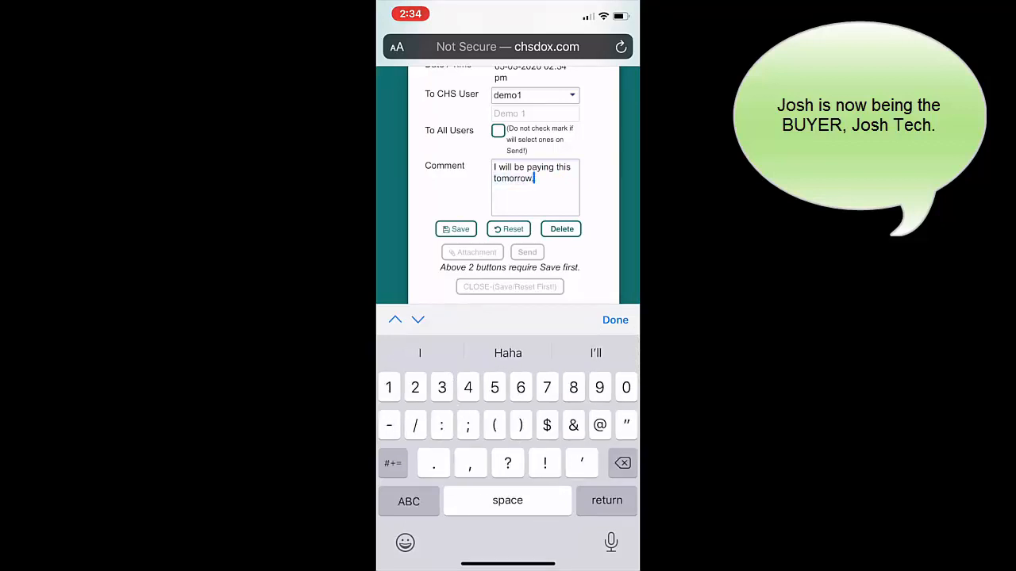
Step: Save the buyer's reply, email it to user demo1, and close the comment to check it in the list
{"action": "left_click", "coordinate": [614, 320]}
{"action": "left_click", "coordinate": [455, 438]}
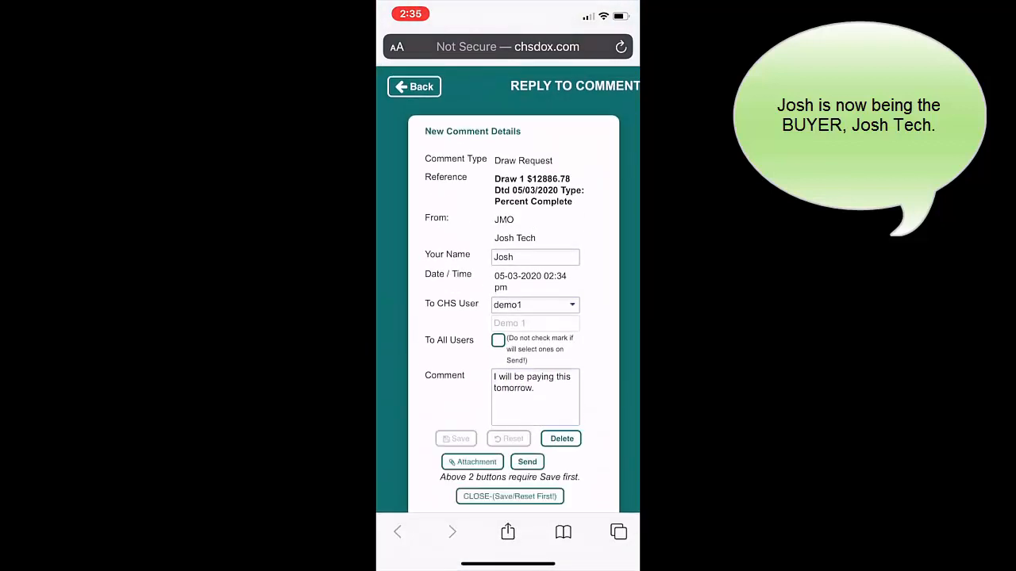
{"action": "left_click", "coordinate": [527, 462]}
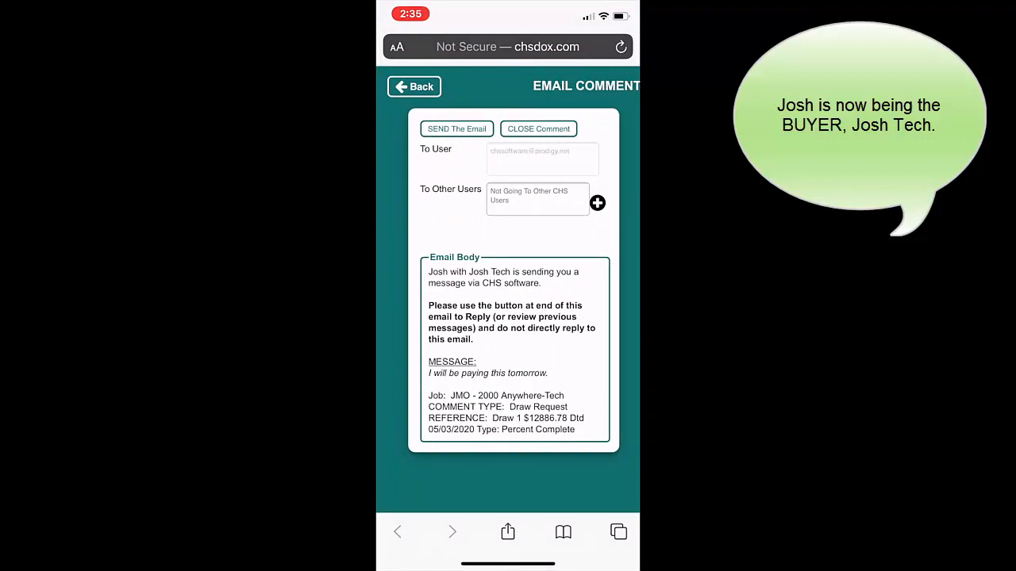
{"action": "left_click", "coordinate": [457, 129]}
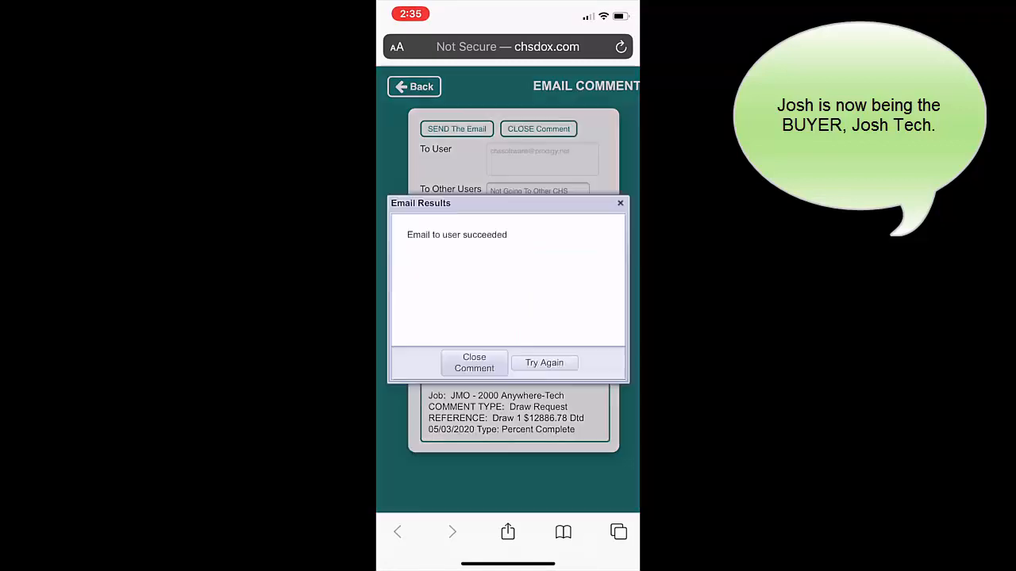
{"action": "left_click", "coordinate": [474, 363]}
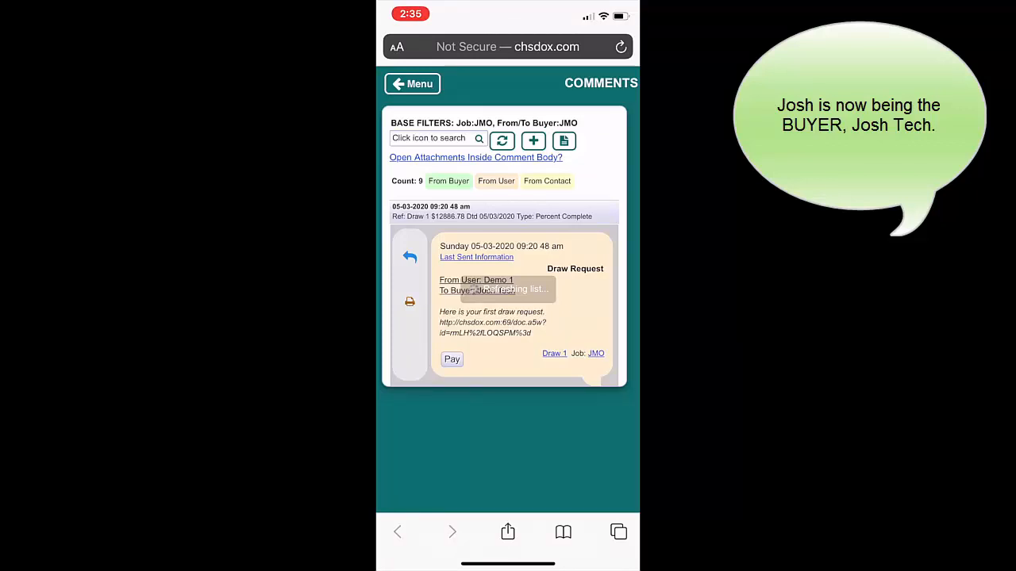
{"action": "scroll", "coordinate": [504, 294], "scroll_direction": "down", "scroll_amount": 3}
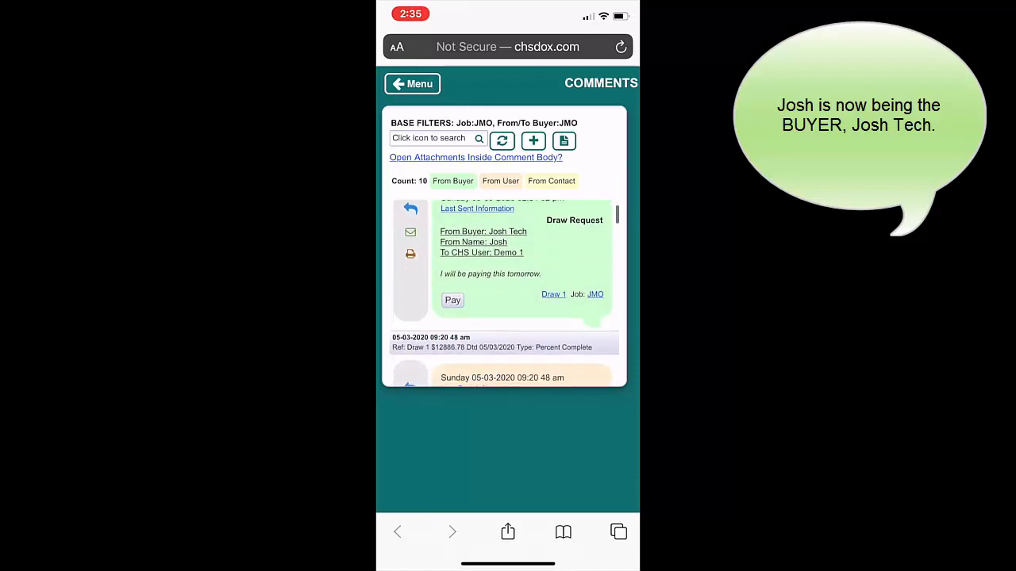
{"action": "scroll", "coordinate": [504, 294], "scroll_direction": "up", "scroll_amount": 3}
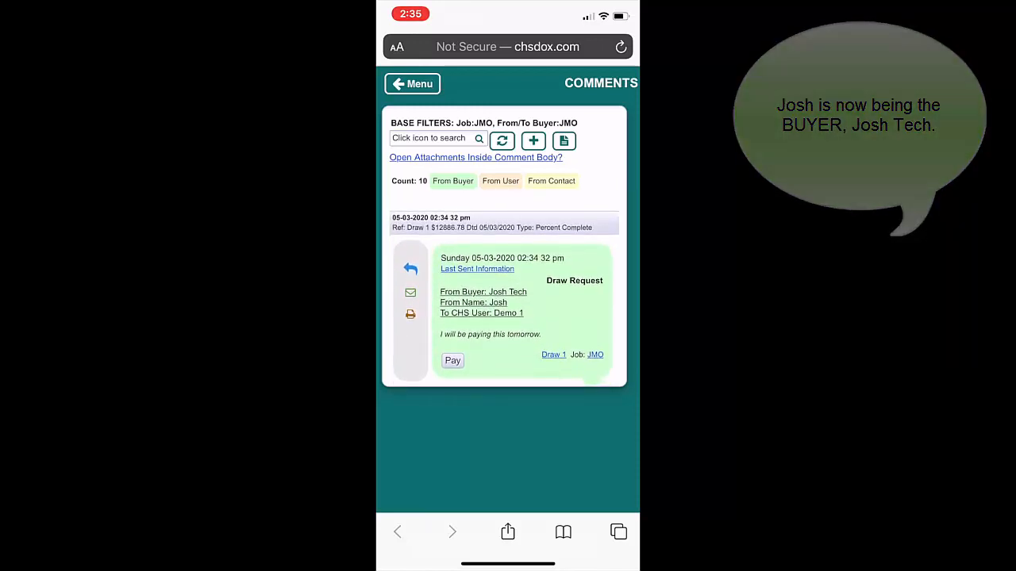
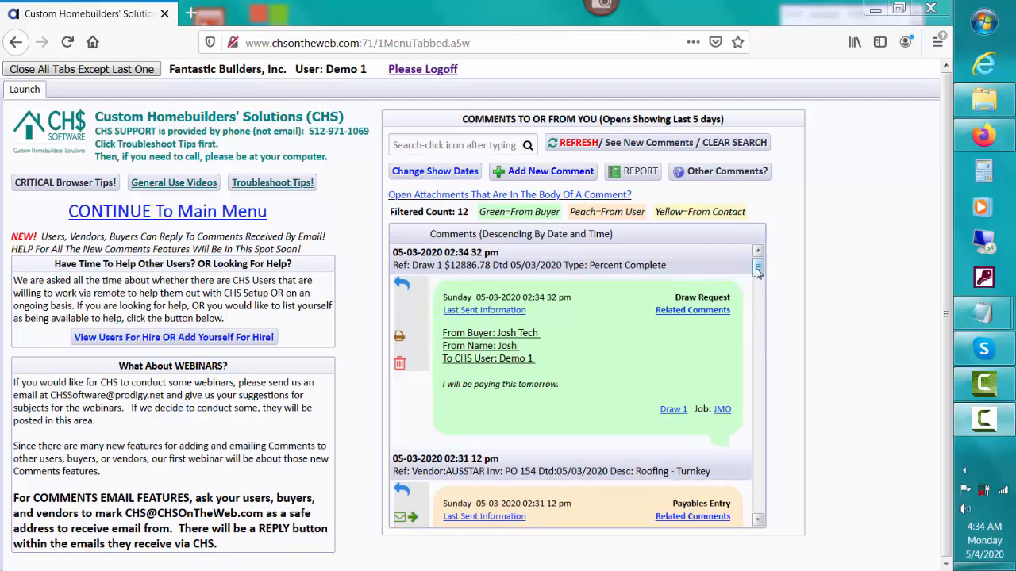
Step: Review the buyer, vendor and user replies in Demo 1's list of comments from the last 5 days
{"action": "left_click_drag", "start_coordinate": [757, 271], "coordinate": [765, 336]}
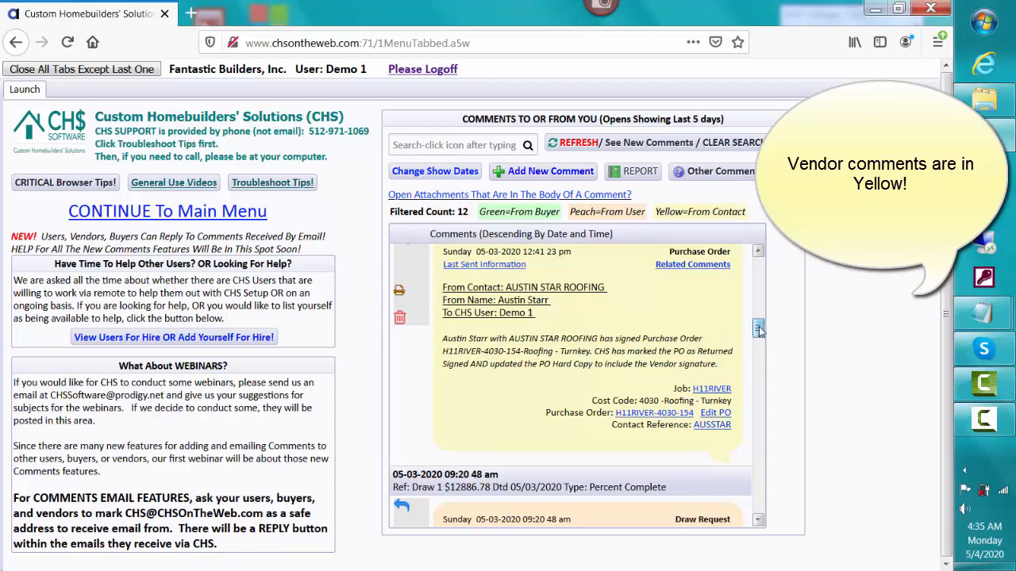
{"action": "left_click_drag", "start_coordinate": [759, 331], "coordinate": [758, 307]}
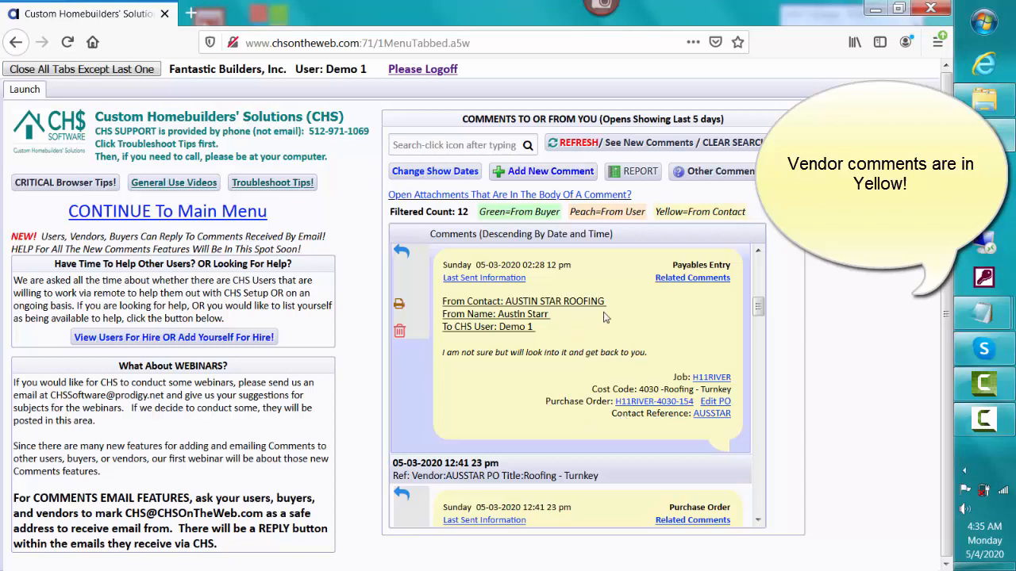
{"action": "left_click", "coordinate": [757, 251]}
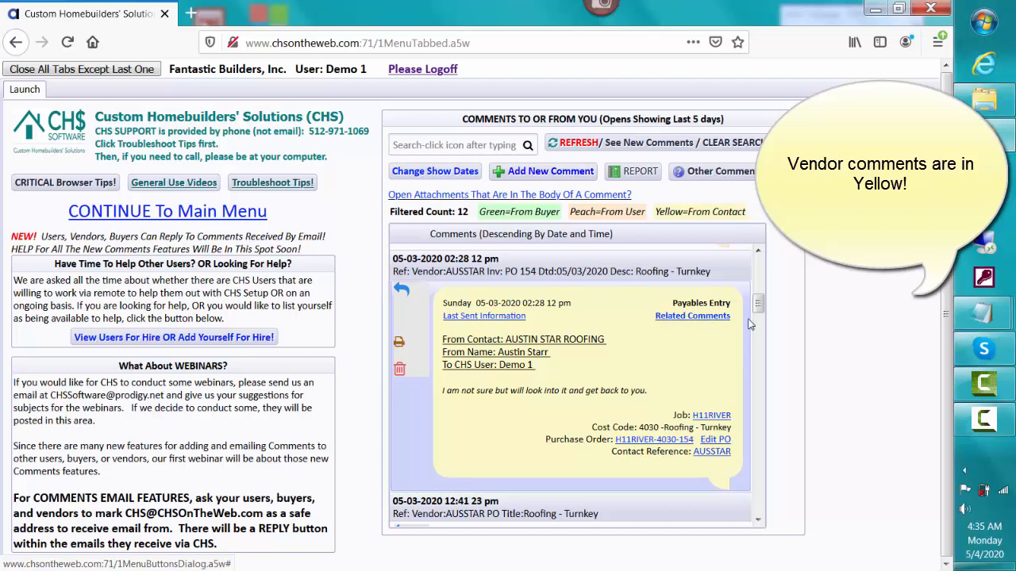
{"action": "left_click_drag", "start_coordinate": [758, 311], "coordinate": [758, 284]}
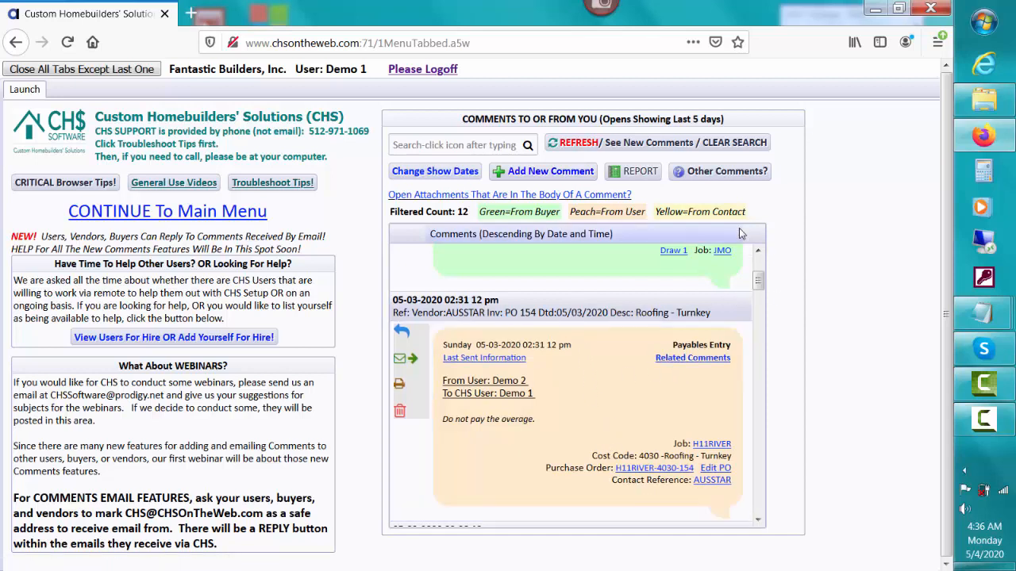
Step: Search the comments for "PO 154", read through the matching payables comments, and clear the search
{"action": "left_click", "coordinate": [461, 145]}
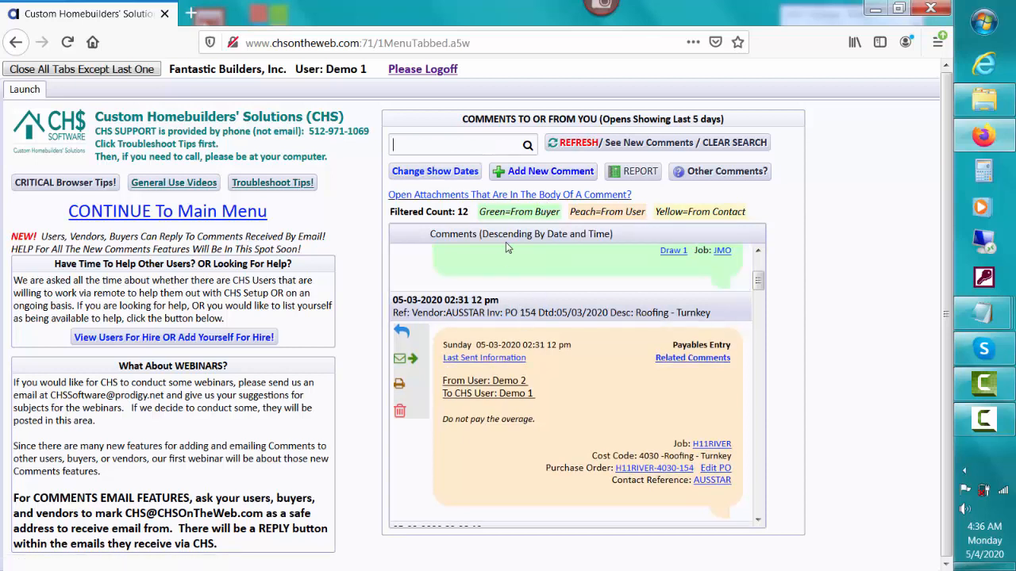
{"action": "type", "text": "PO 154"}
{"action": "left_click", "coordinate": [530, 146]}
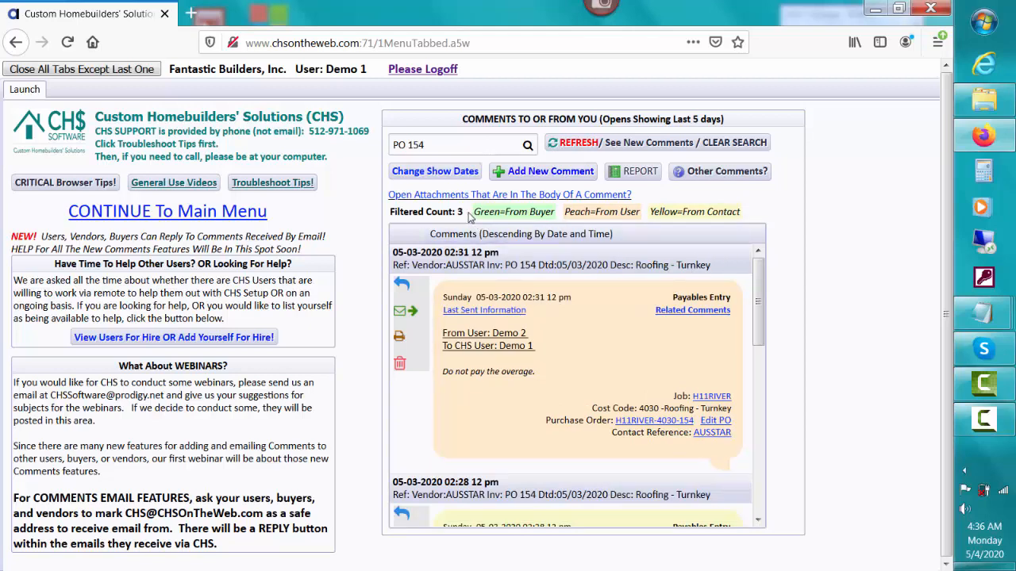
{"action": "left_click_drag", "start_coordinate": [762, 299], "coordinate": [758, 472]}
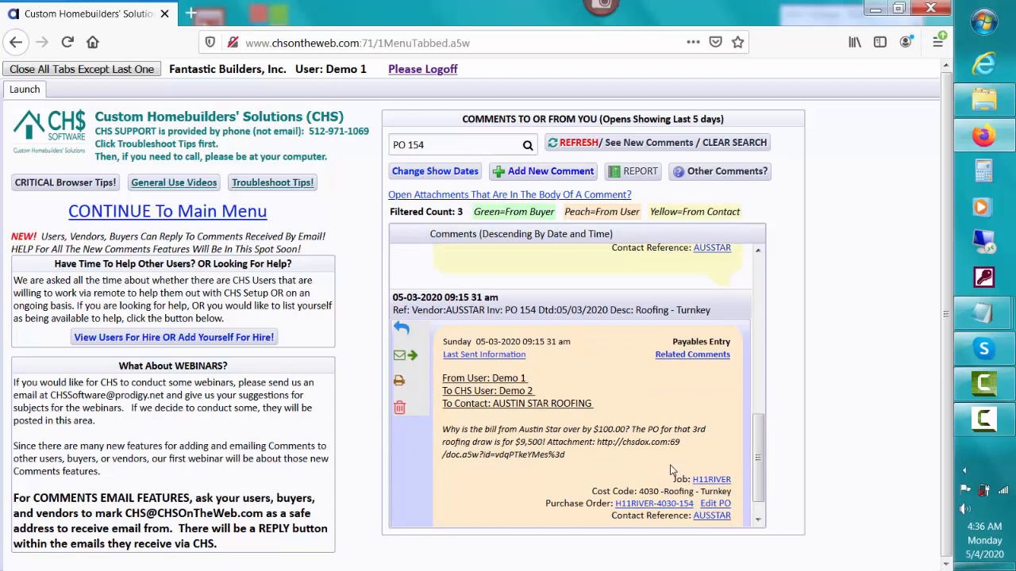
{"action": "left_click_drag", "start_coordinate": [757, 469], "coordinate": [756, 403]}
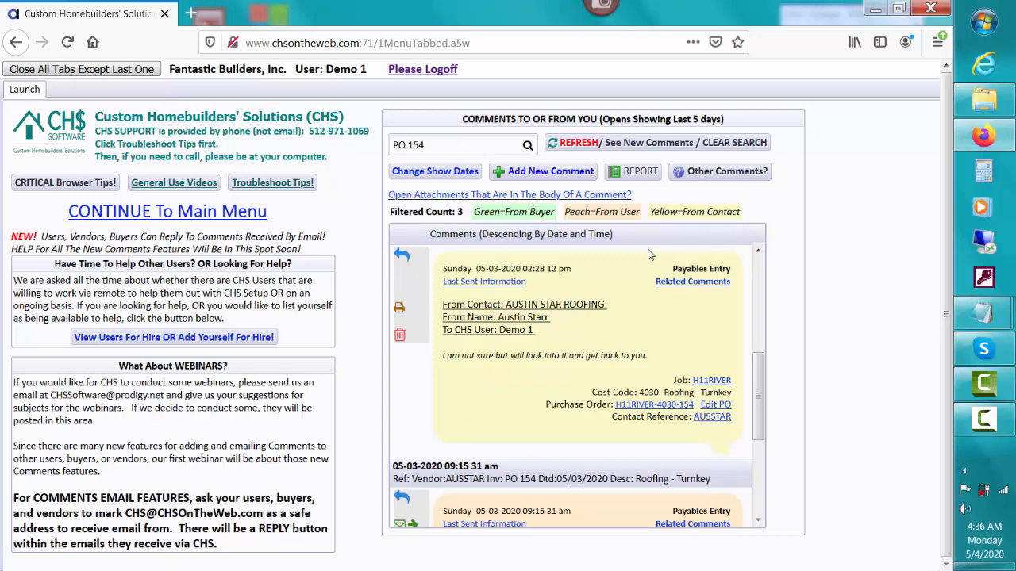
{"action": "left_click_drag", "start_coordinate": [759, 382], "coordinate": [757, 276]}
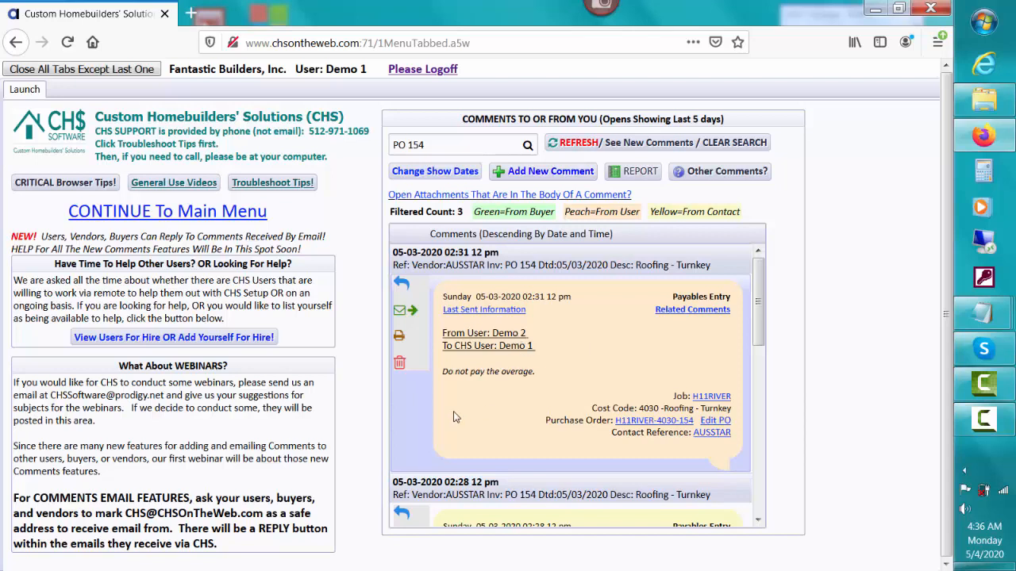
{"action": "left_click", "coordinate": [581, 143]}
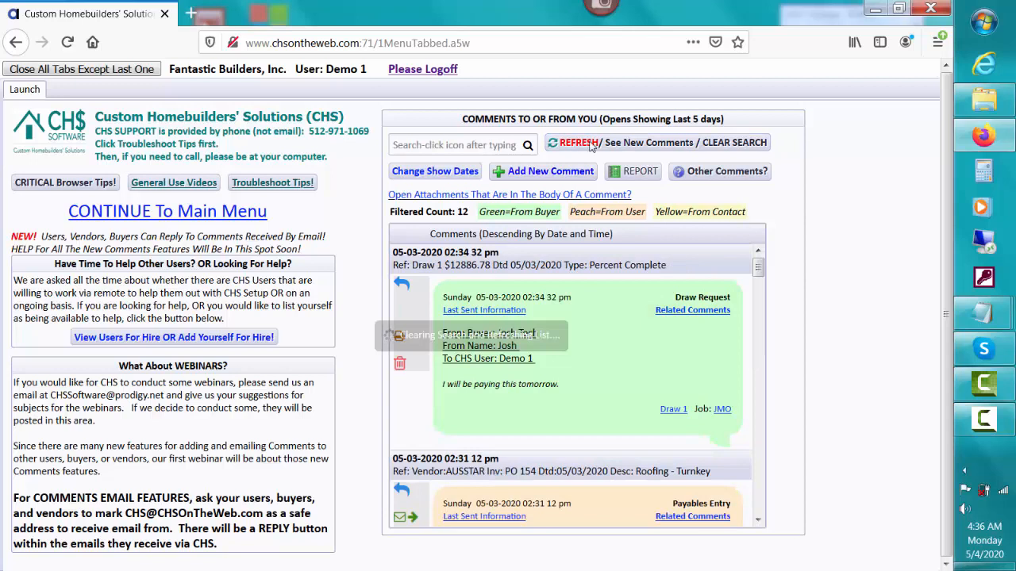